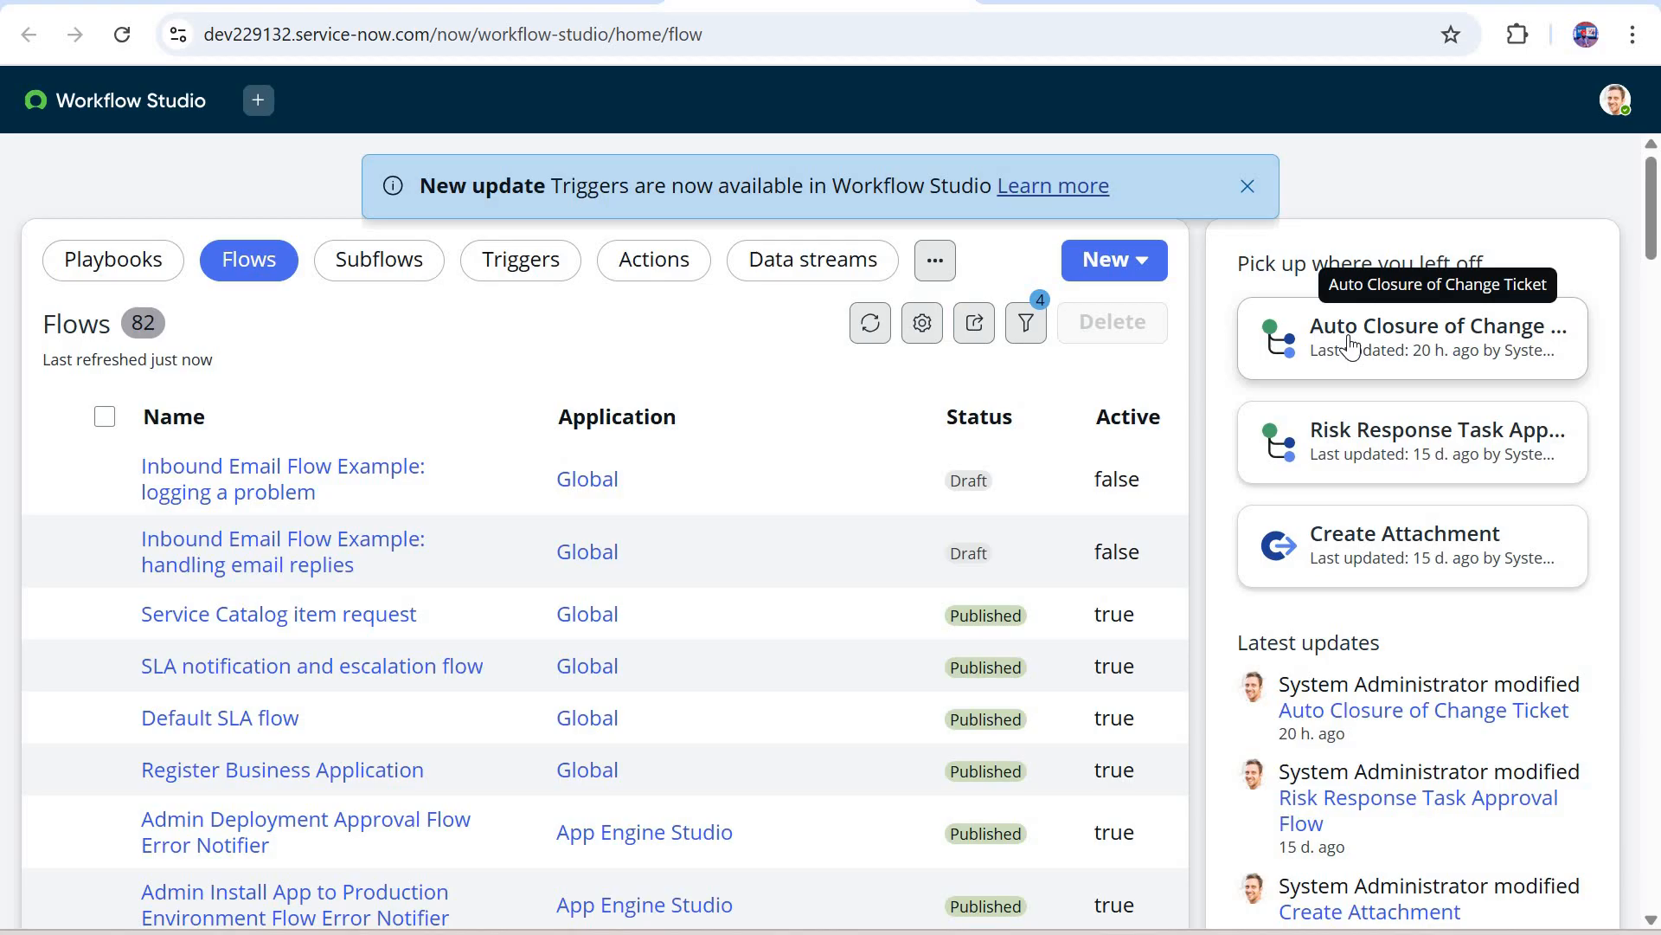
Step: Open the Auto Closure of Change Ticket flow and check the schedule of its Daily trigger
click(1441, 359)
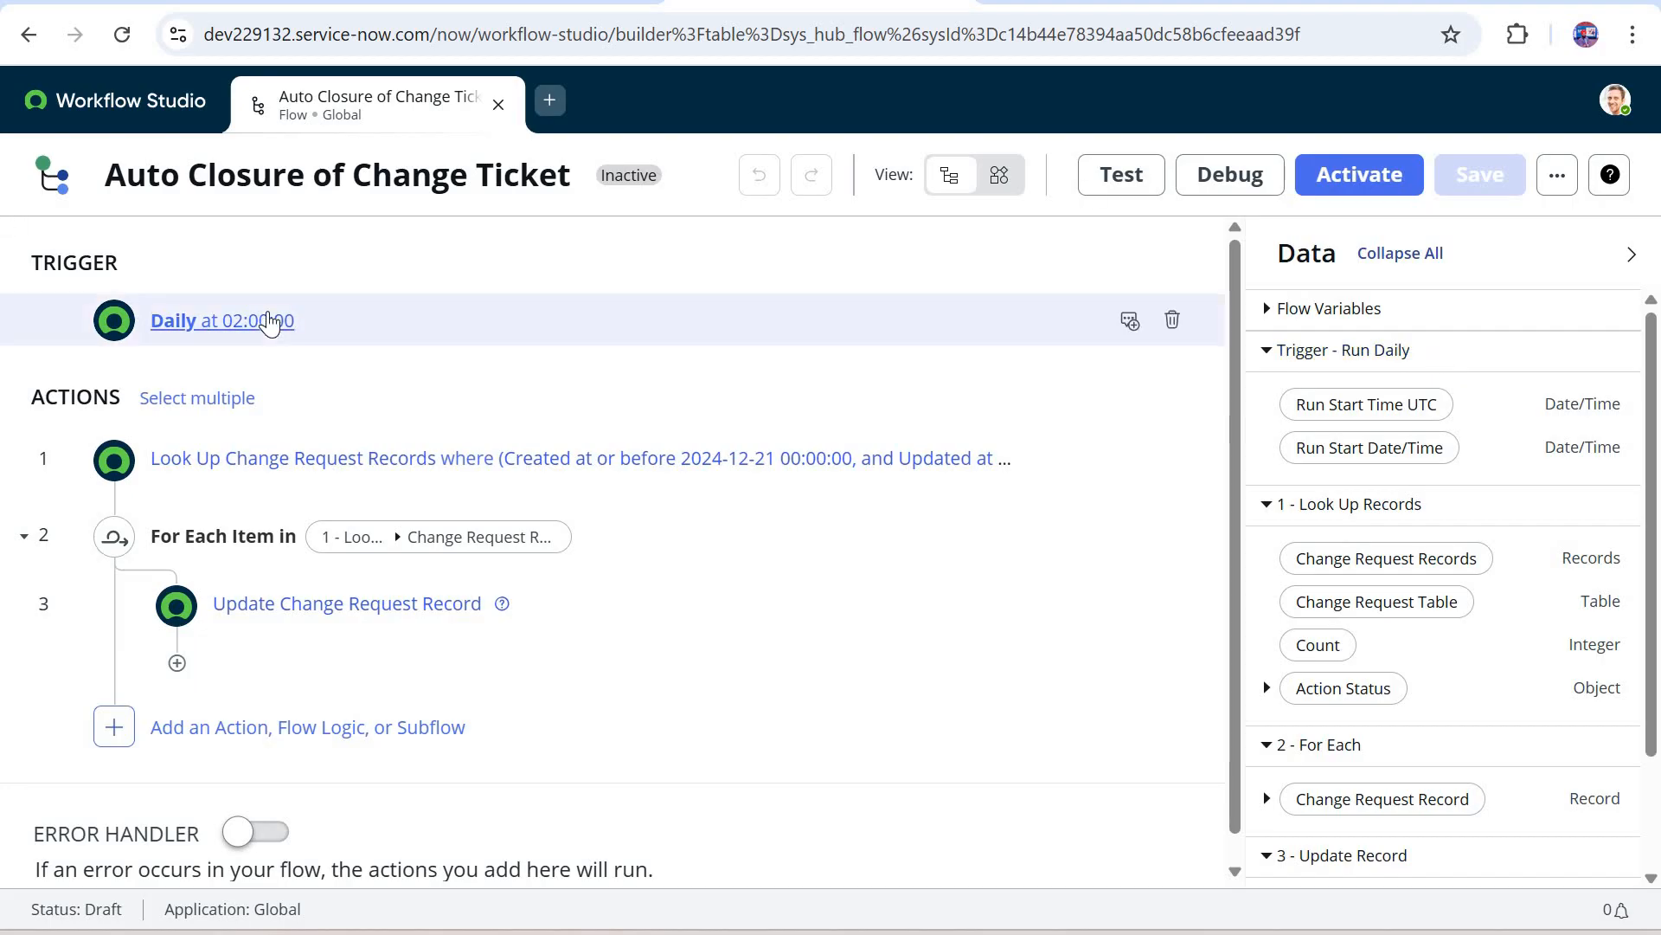
key(Return)
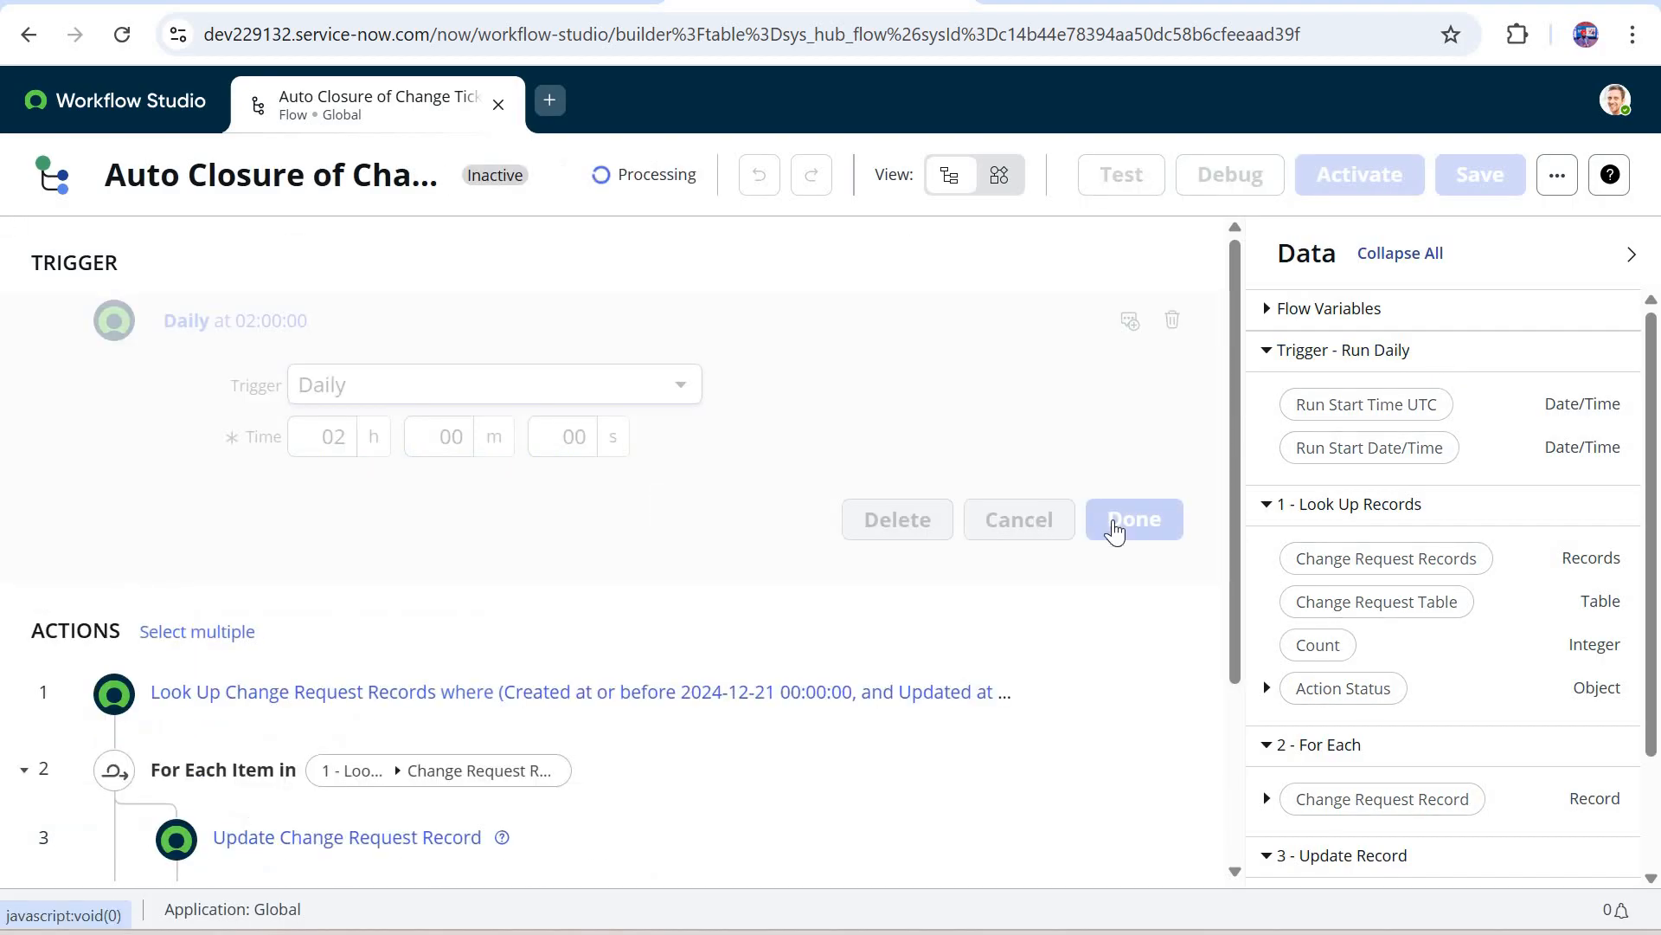
click(1134, 519)
Step: Examine the table, the Created, Updated and State conditions, and the result limit of the Look Up Change Request Records action
scroll(548, 435, down, 1)
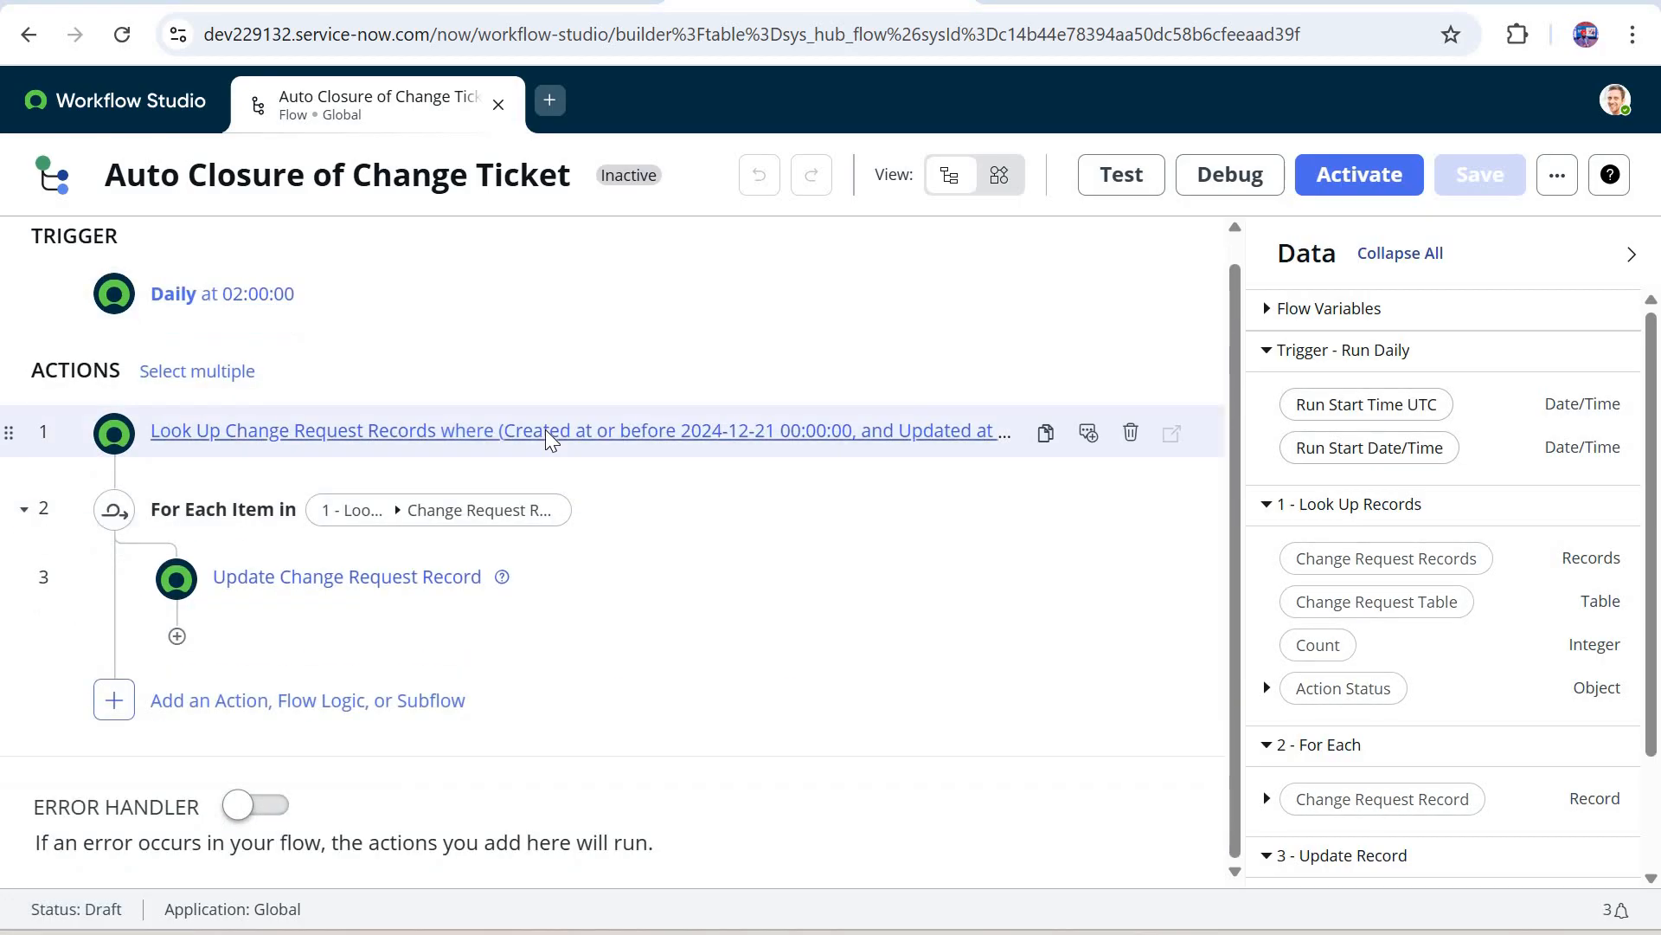
click(198, 418)
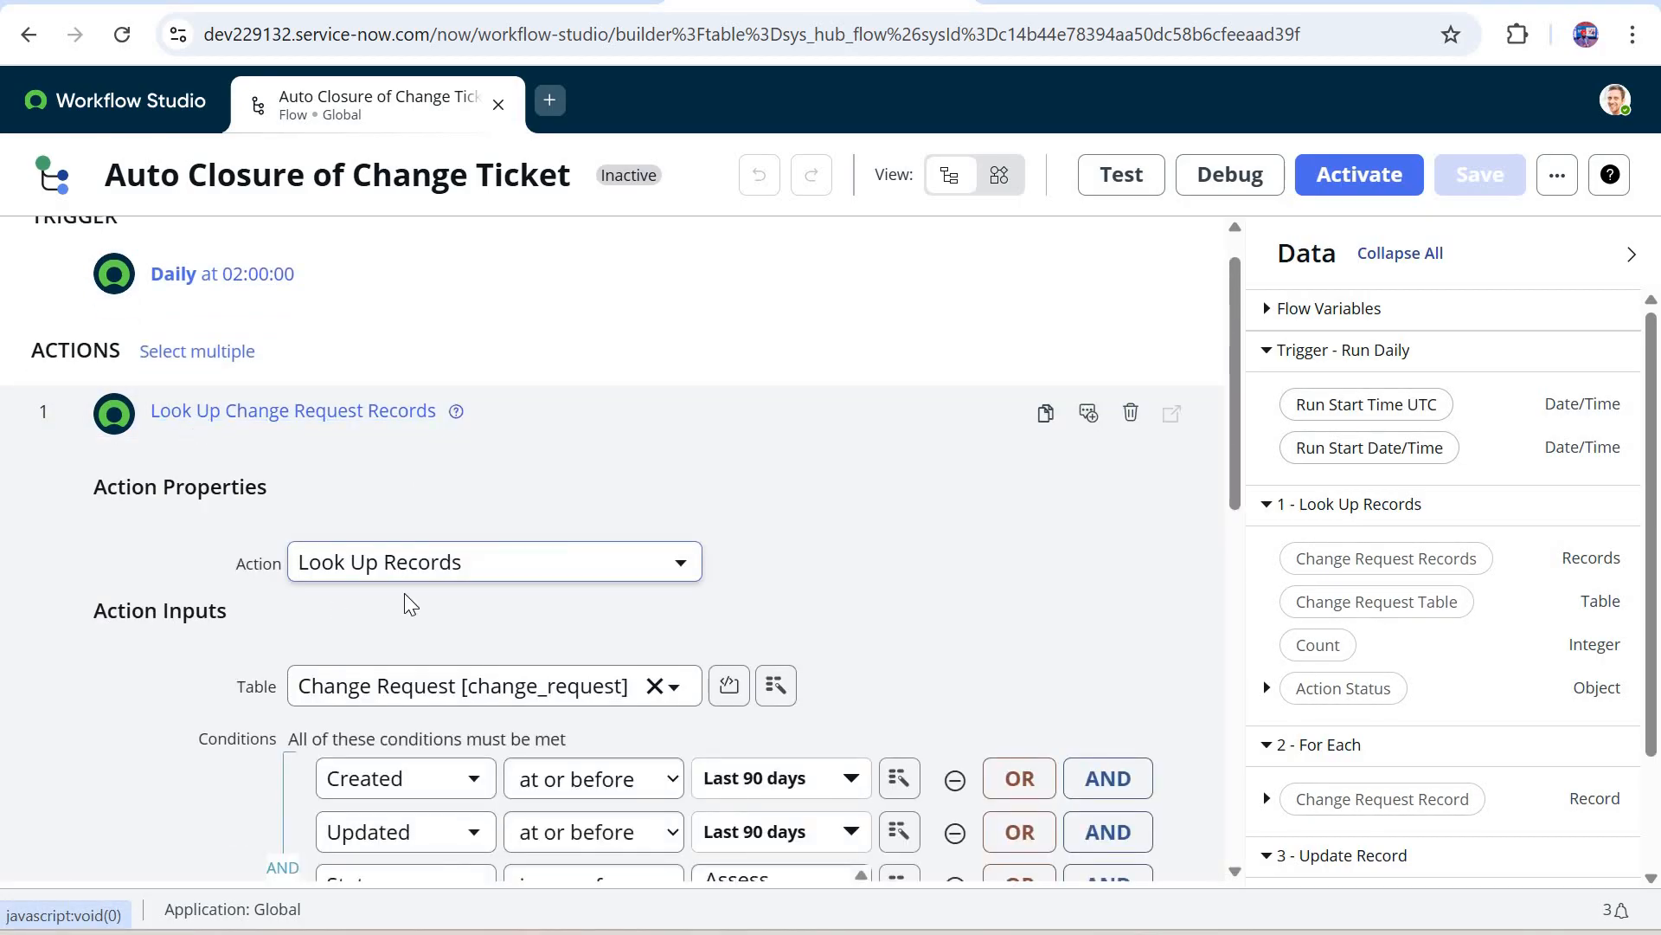
scroll(410, 603, down, 2)
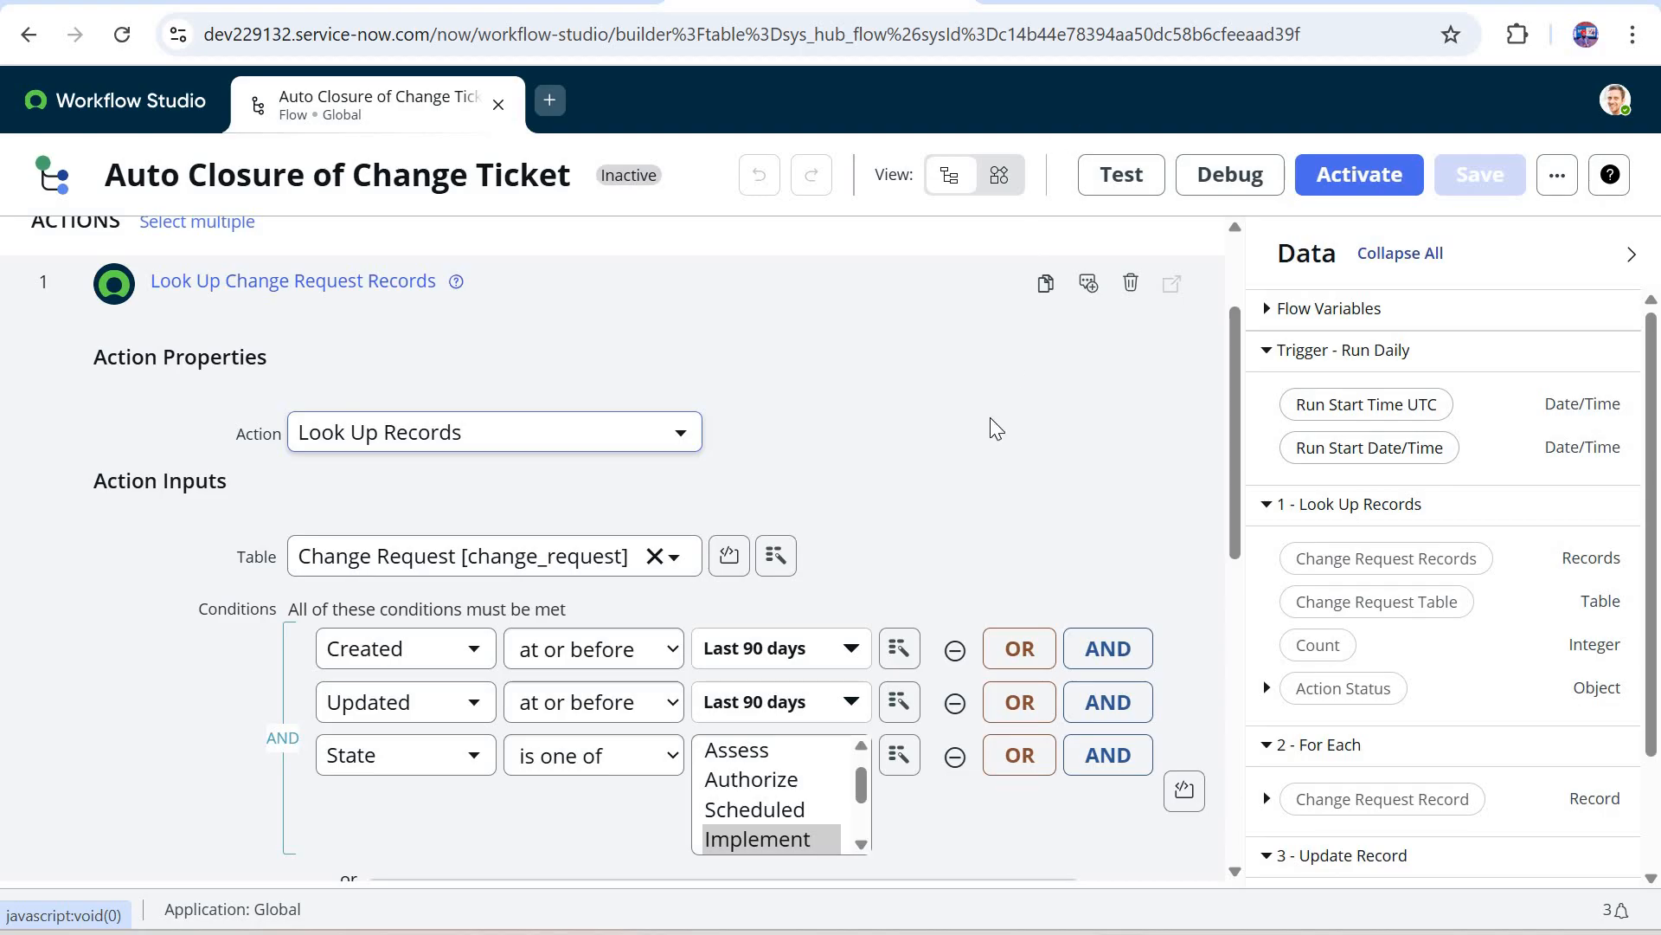
scroll(234, 458, down, 2)
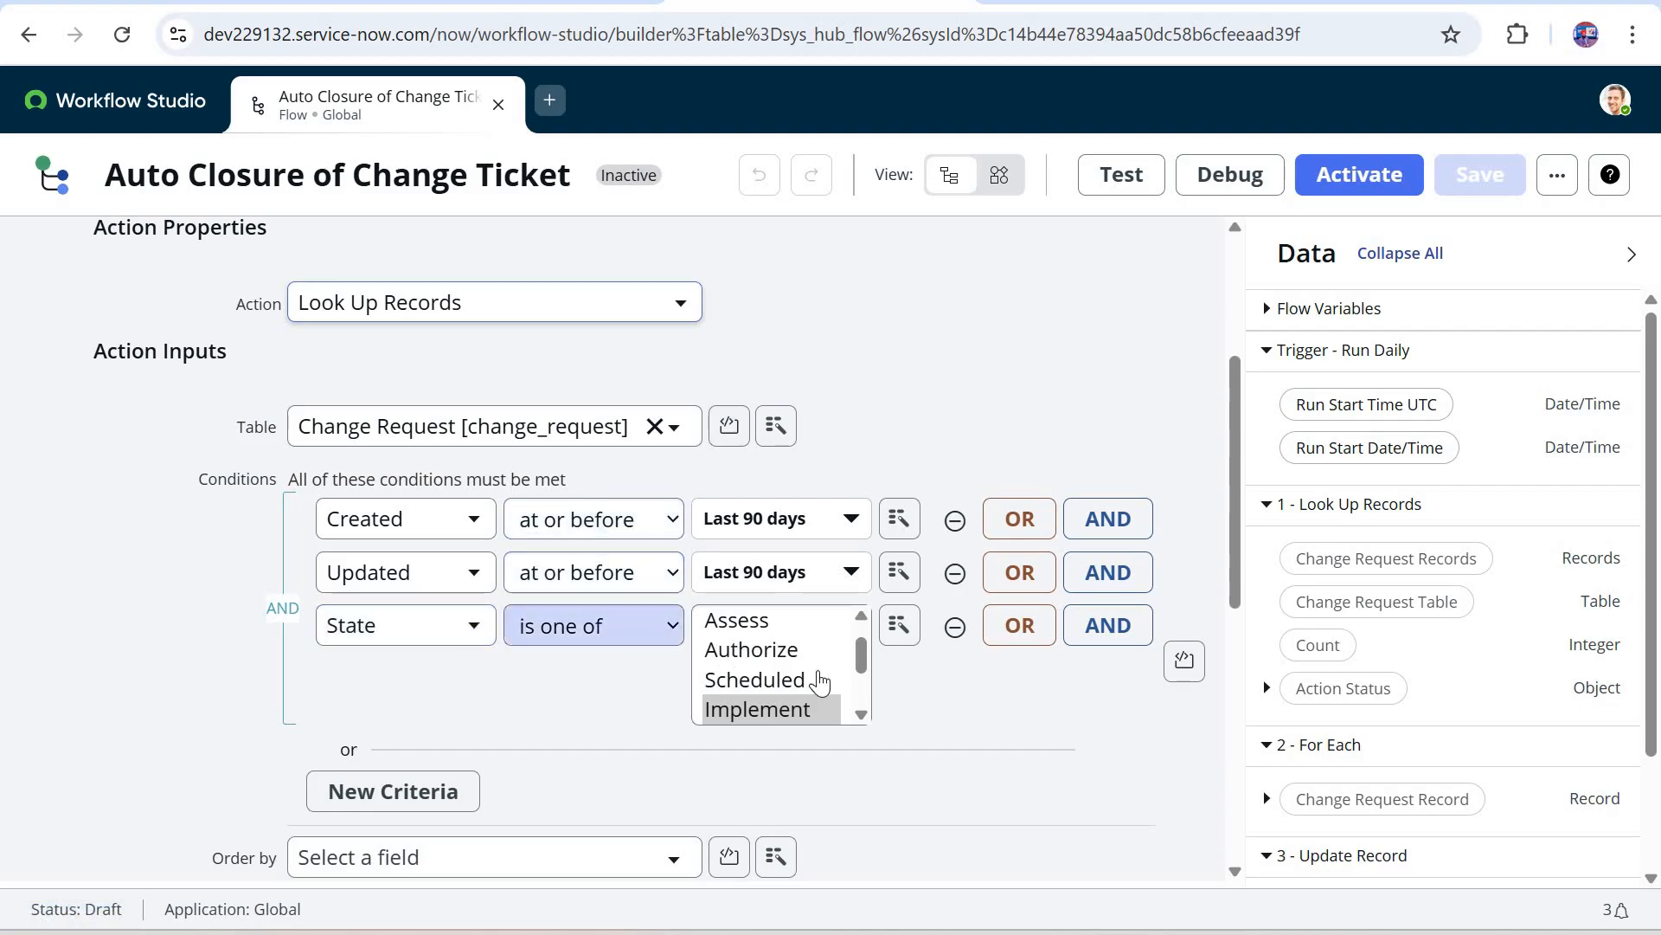
scroll(816, 642, down, 1)
scroll(816, 642, down, 2)
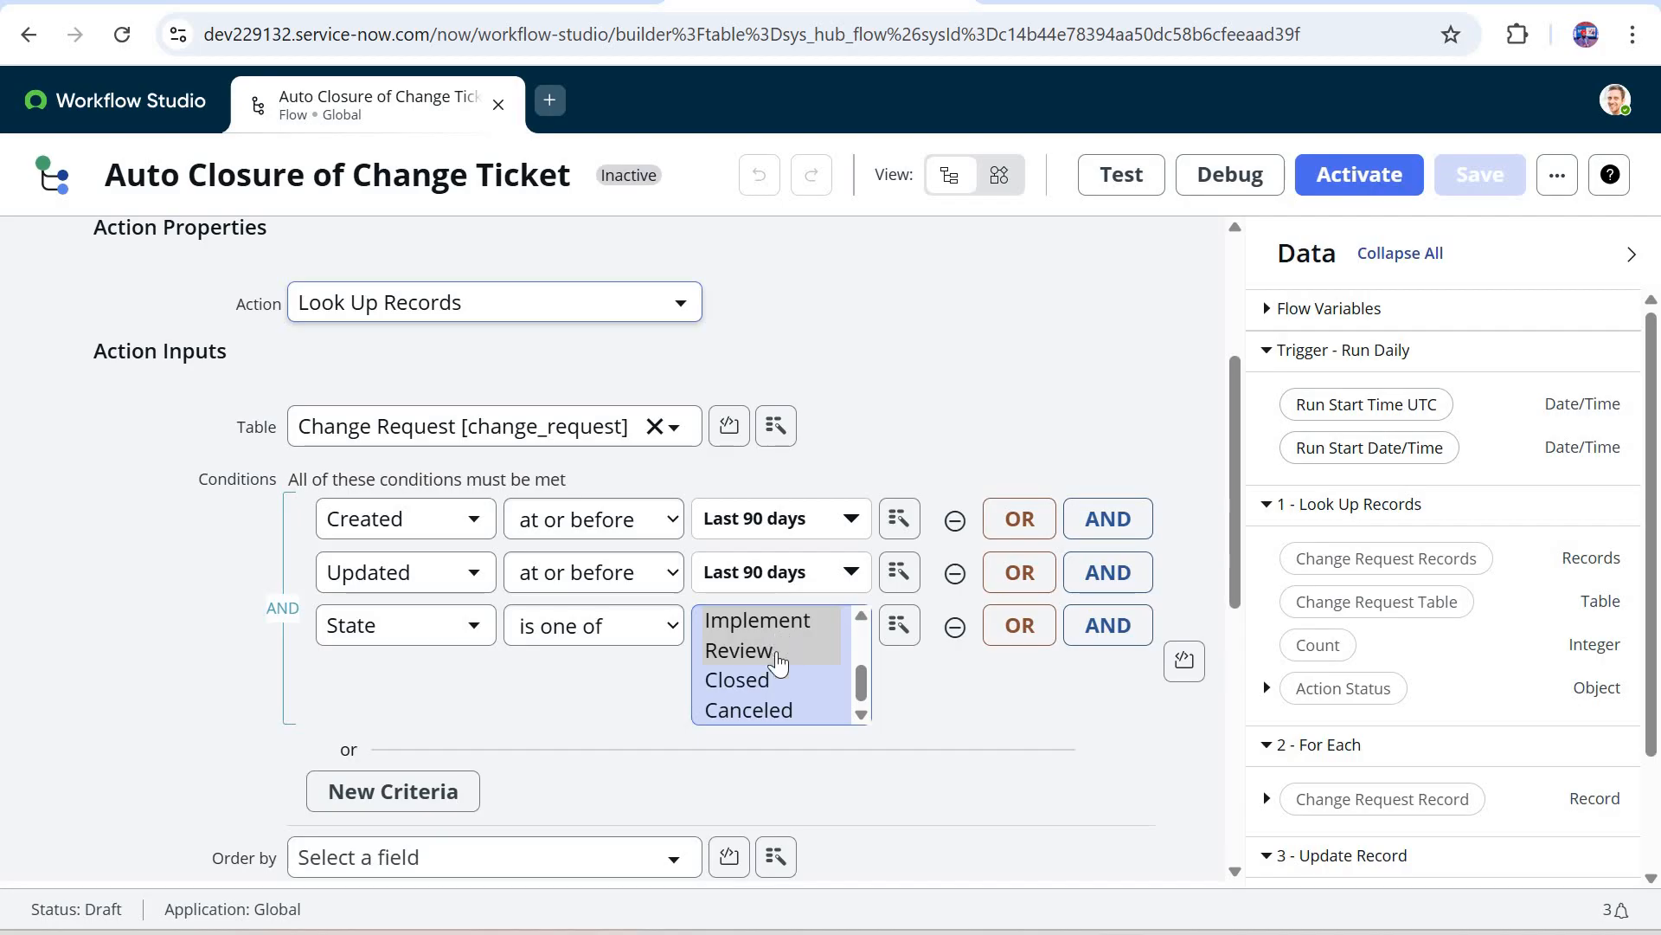
scroll(722, 675, up, 1)
scroll(723, 675, up, 1)
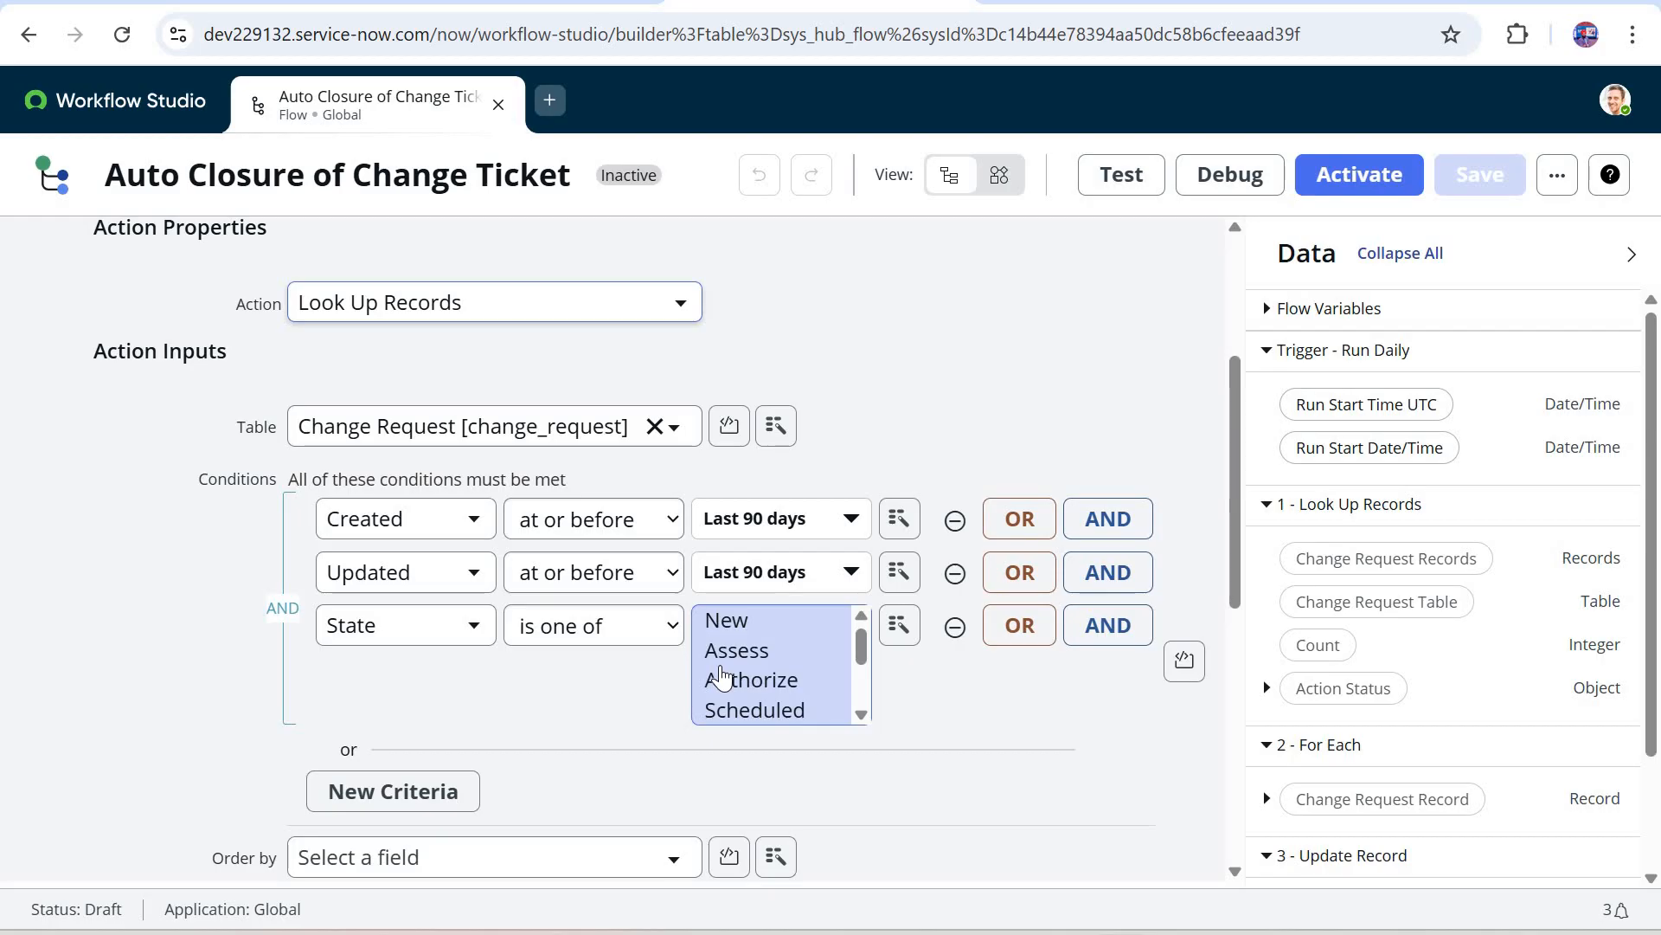
scroll(1164, 725, up, 1)
scroll(1150, 729, down, 1)
scroll(1281, 705, down, 2)
scroll(1165, 667, down, 4)
click(1131, 652)
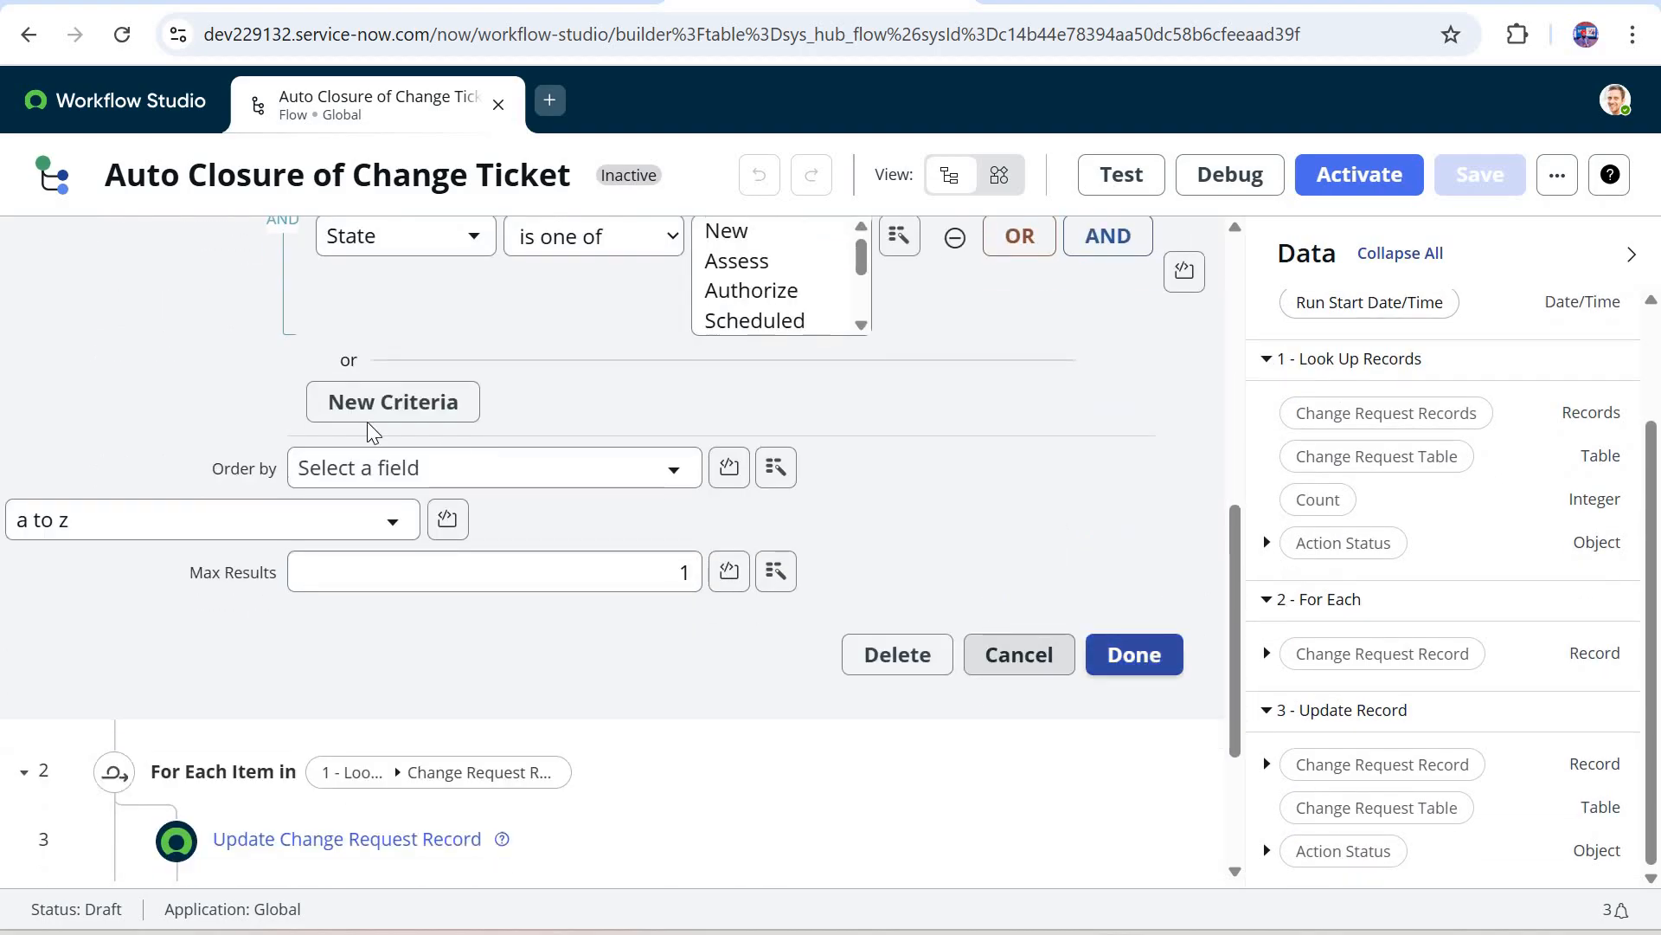
Step: Check the items used by the For Each loop and the Max Results of the Look Up Change Request Records action
mouse_move(235, 543)
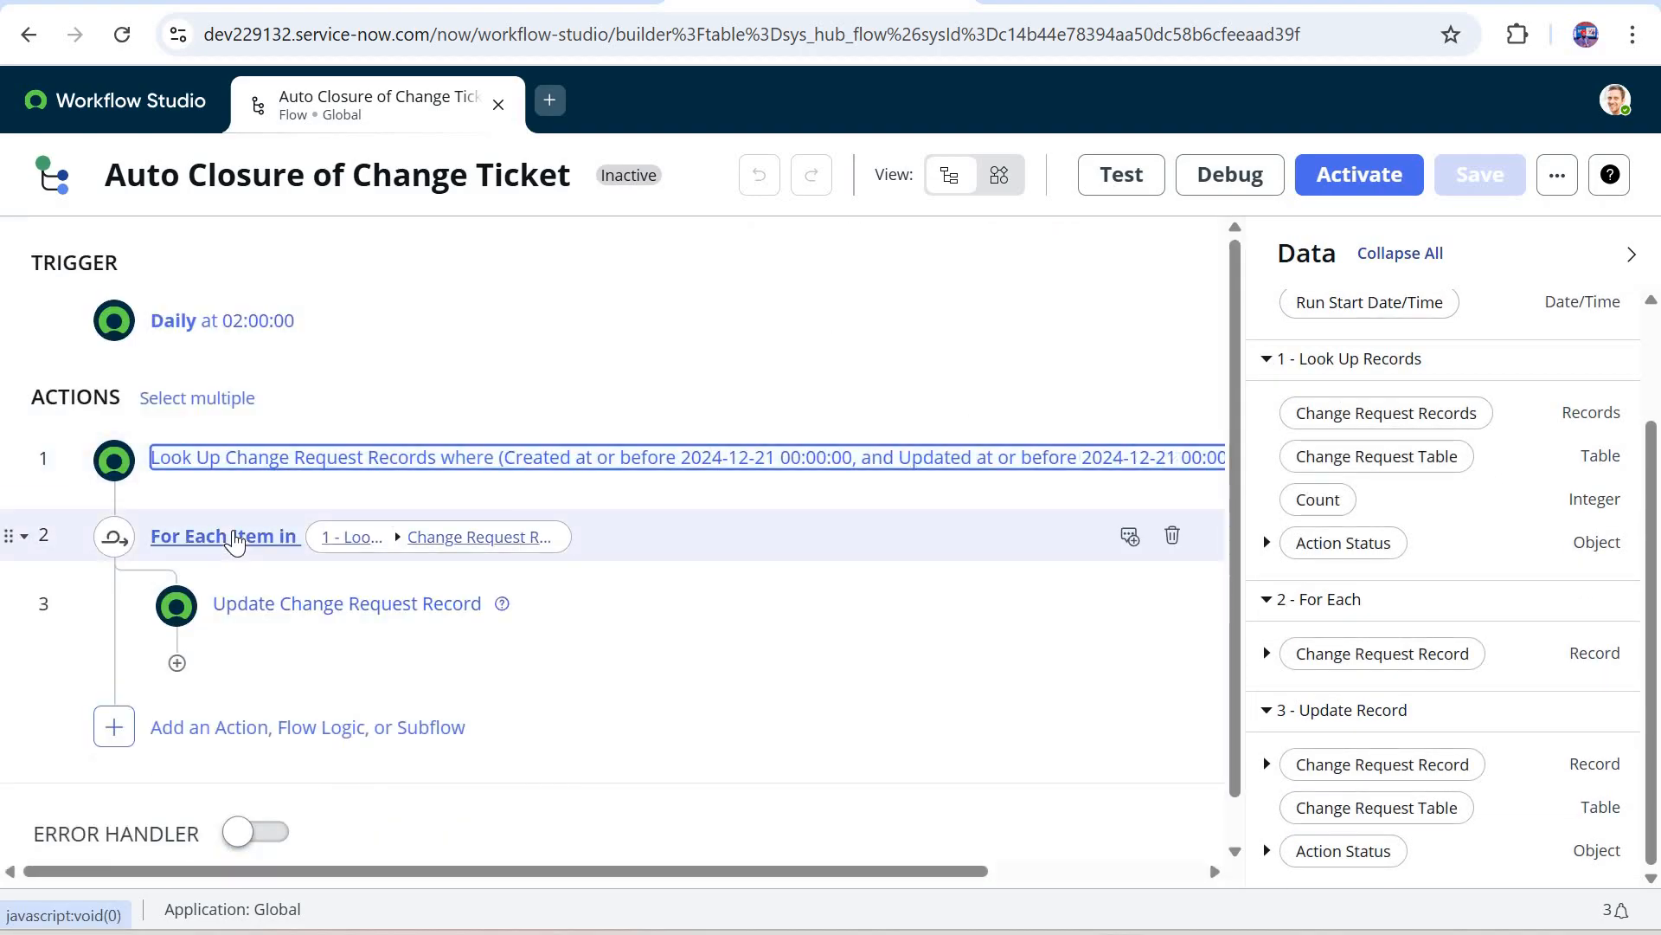
click(236, 538)
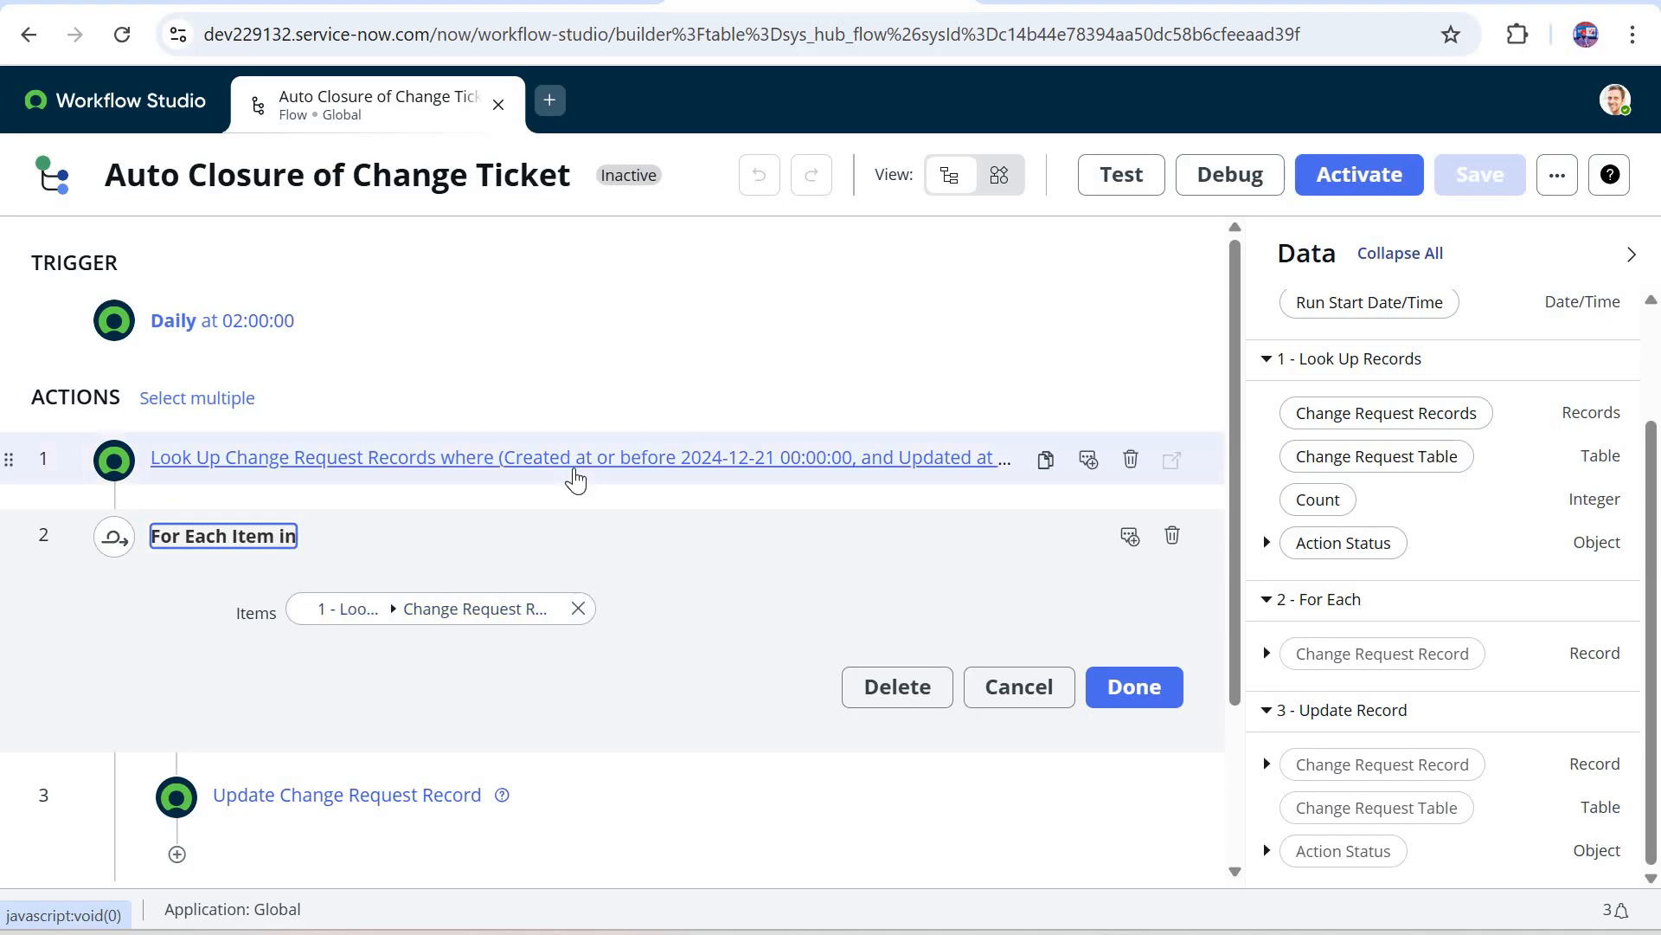
click(575, 458)
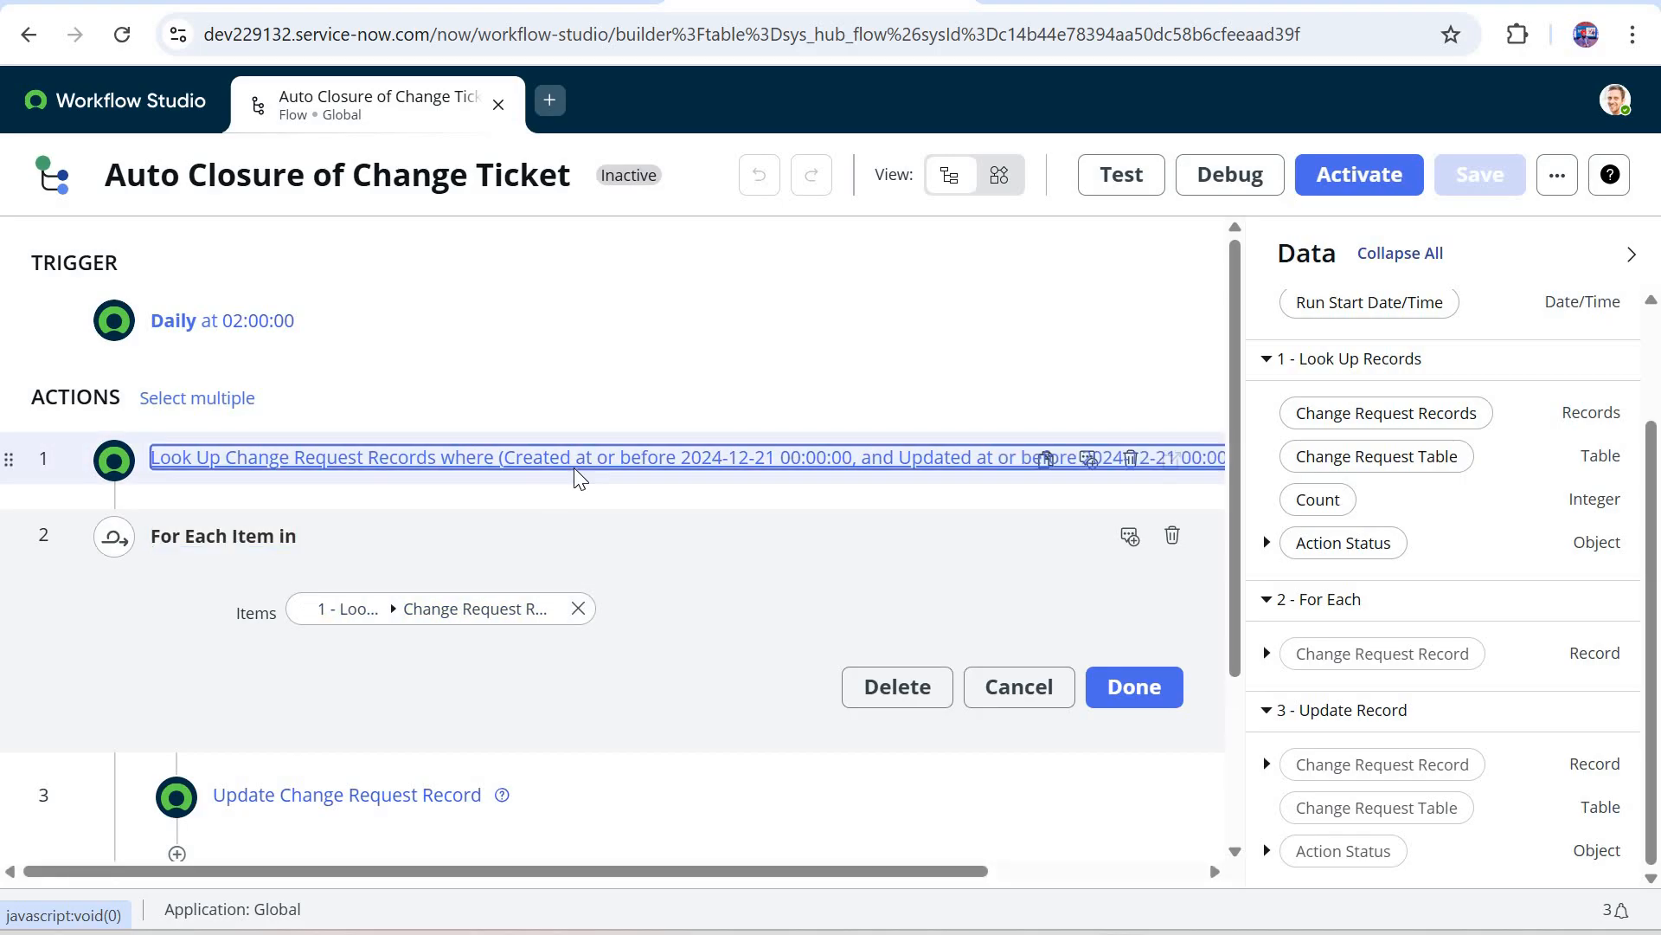
scroll(531, 526, down, 8)
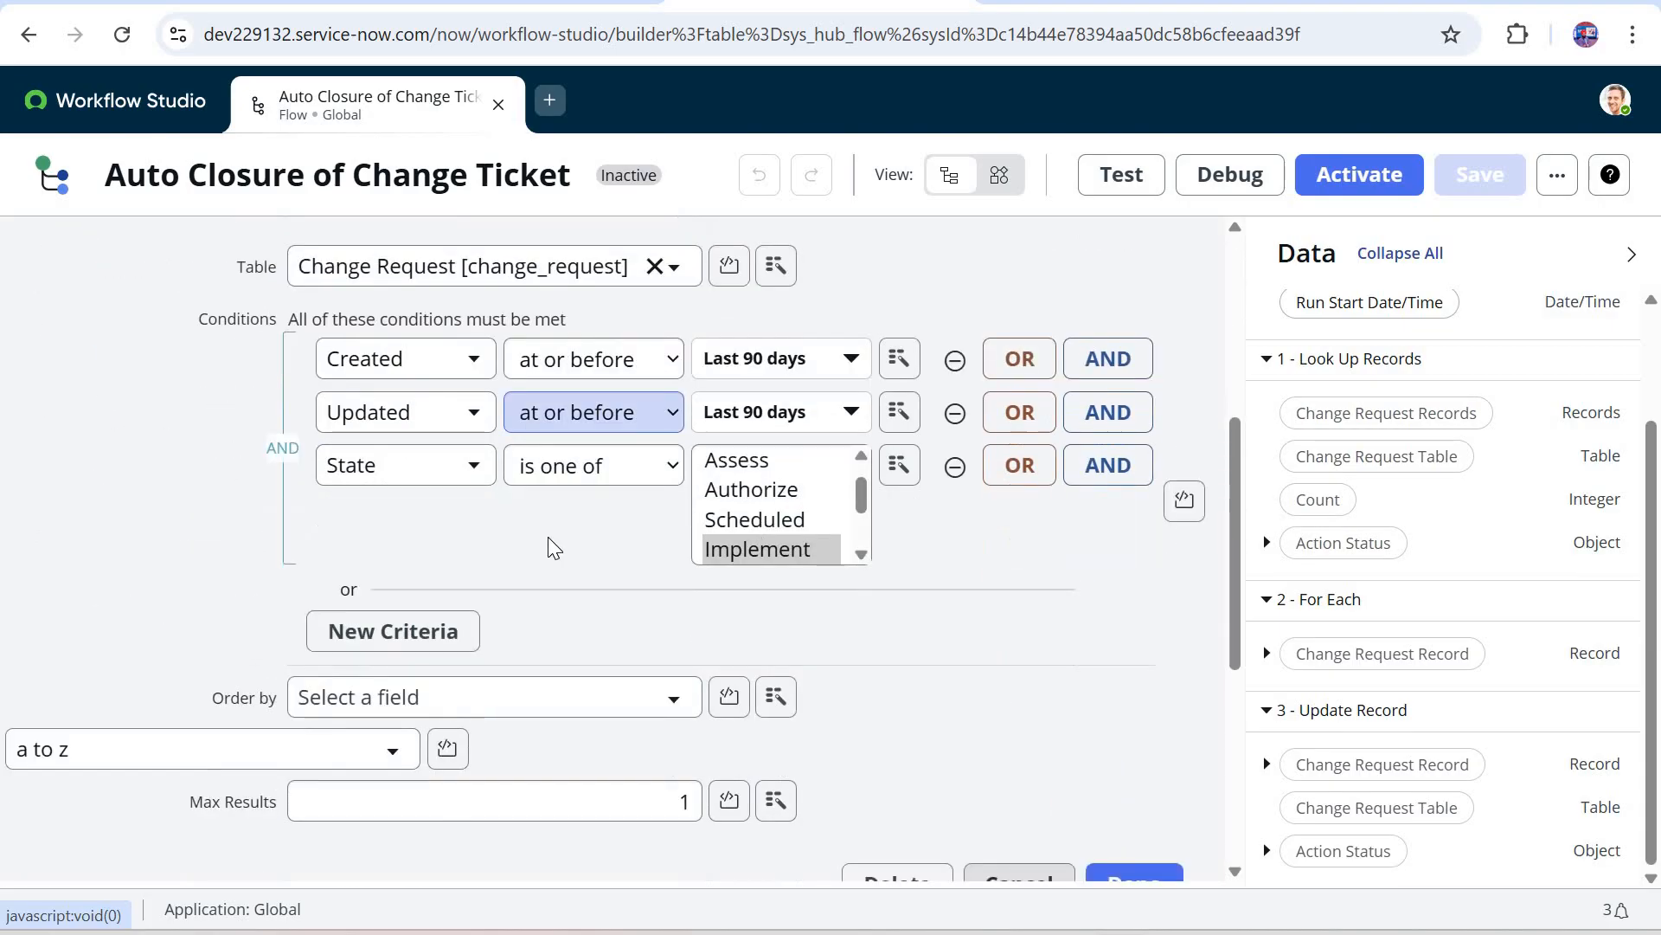
double_click(671, 495)
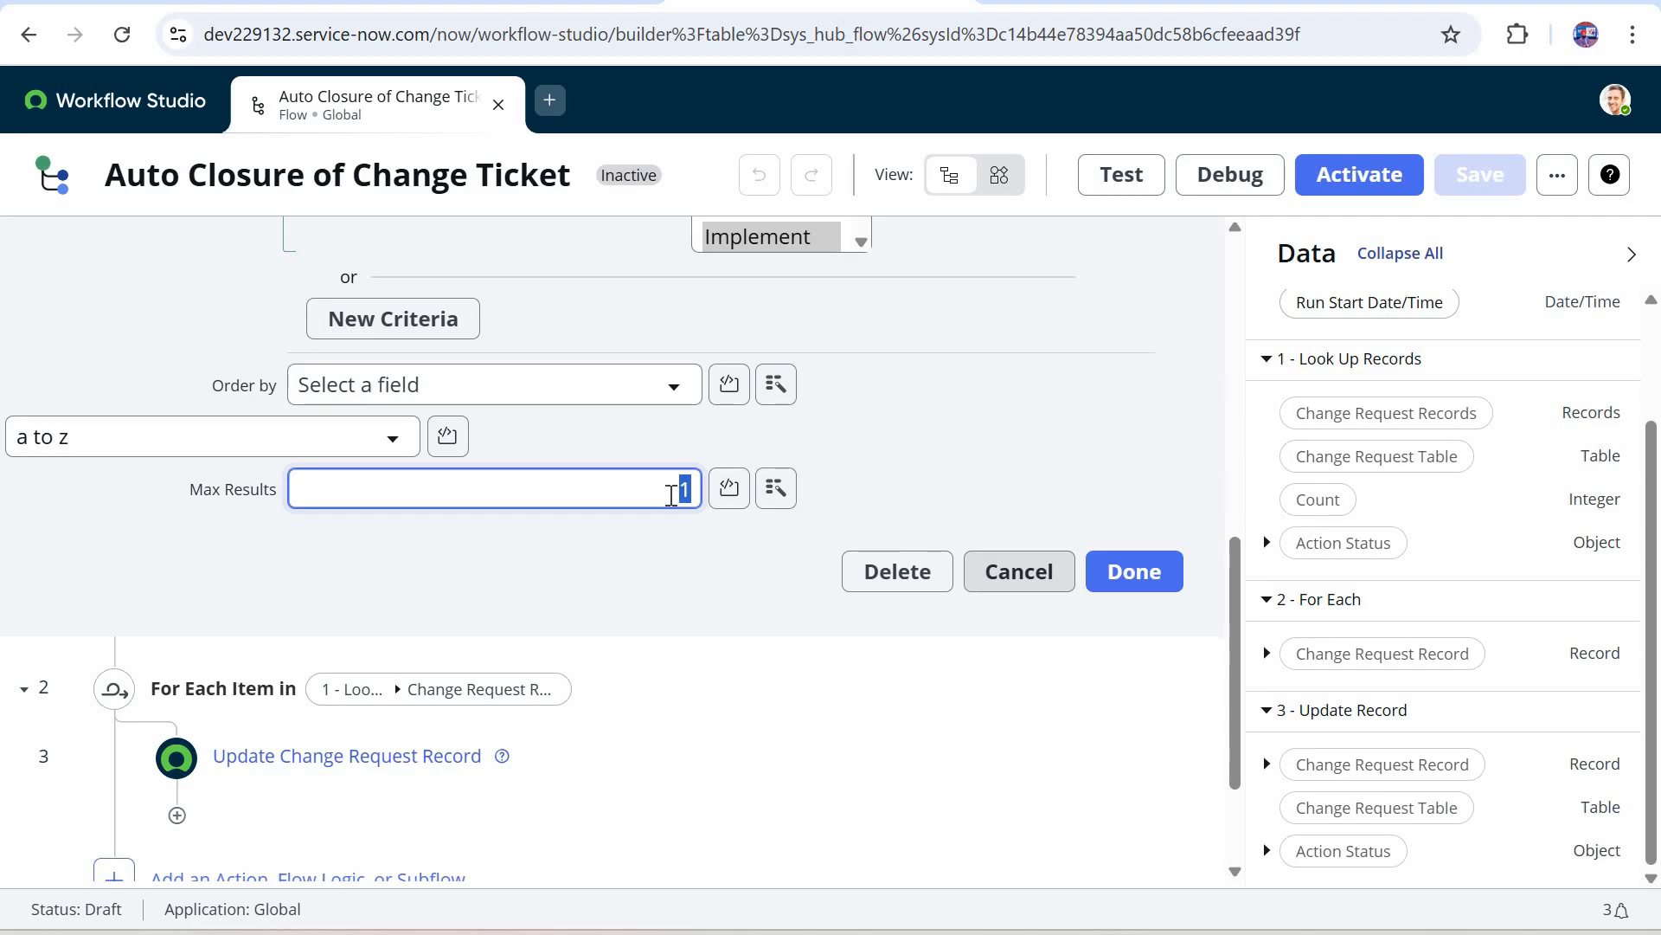
click(987, 585)
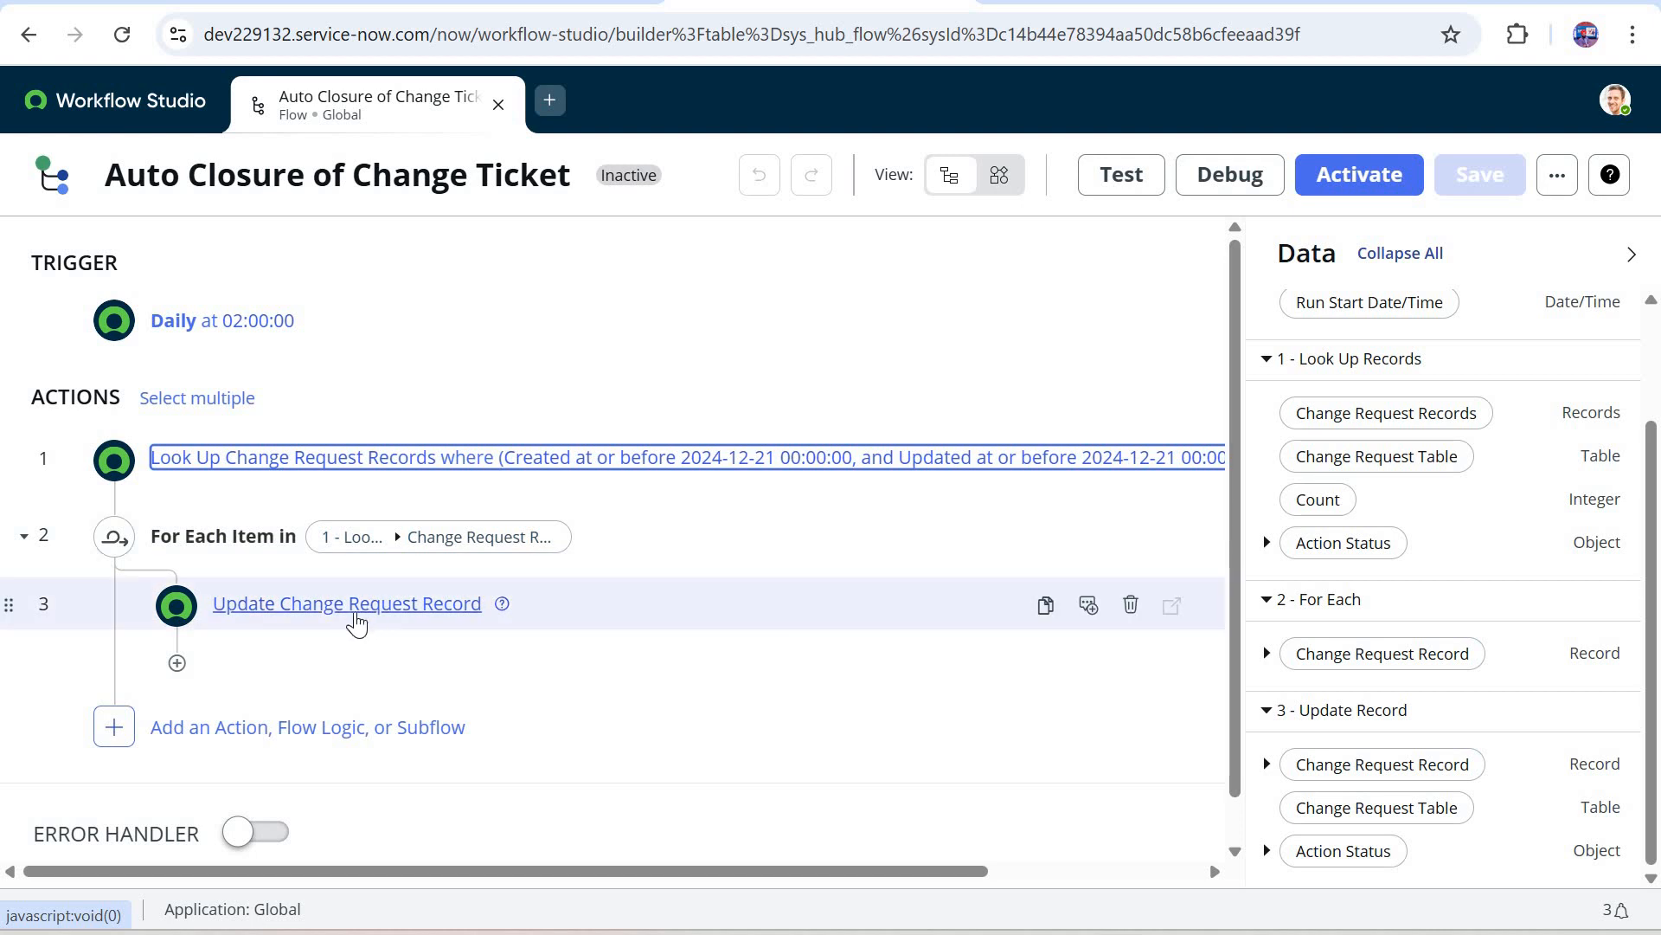
Step: Examine the Update Change Request Record action's record, table, State, Work notes, Close notes and Close code inputs
click(358, 622)
scroll(360, 623, down, 1)
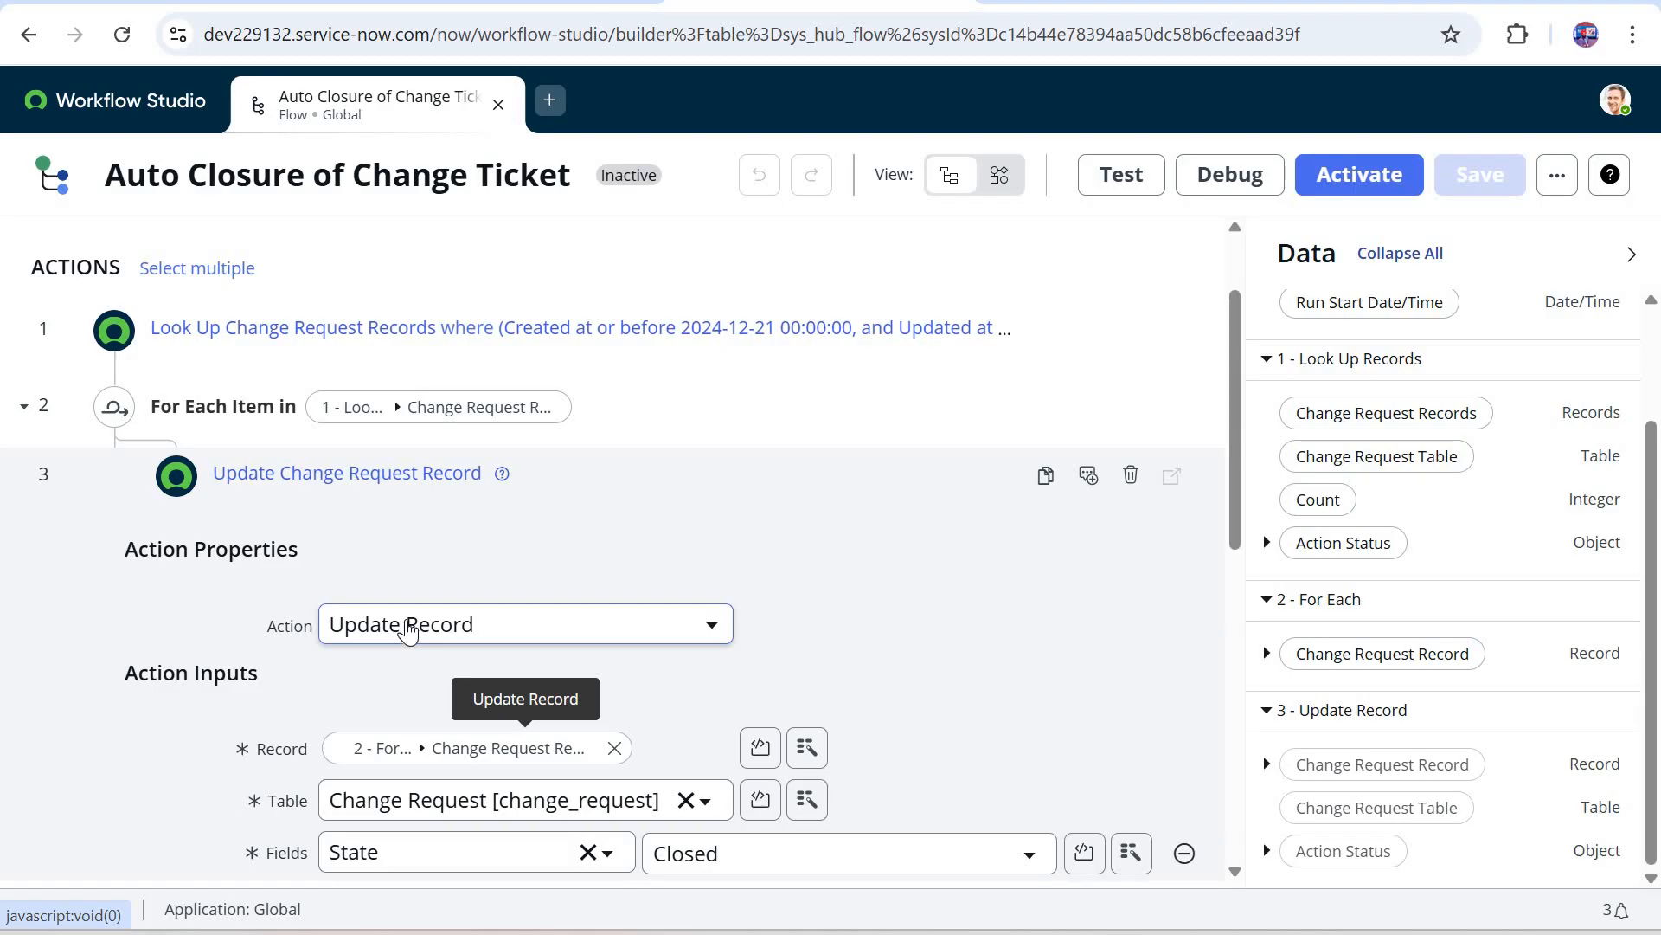
scroll(407, 629, down, 1)
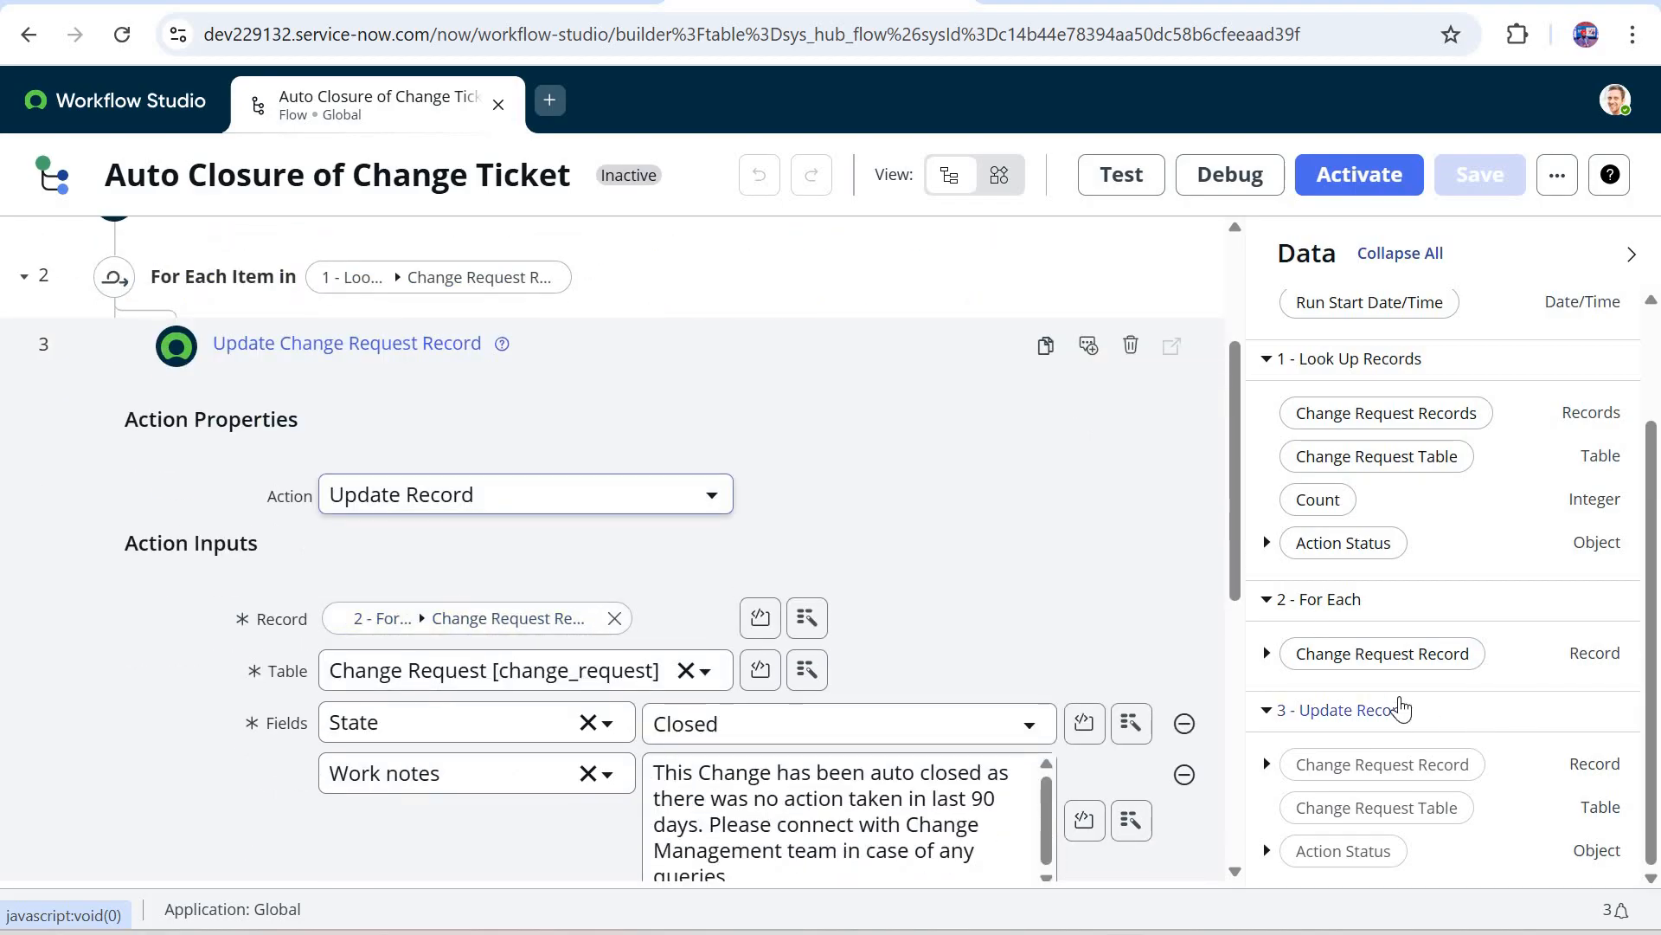
drag(1427, 675, 484, 620)
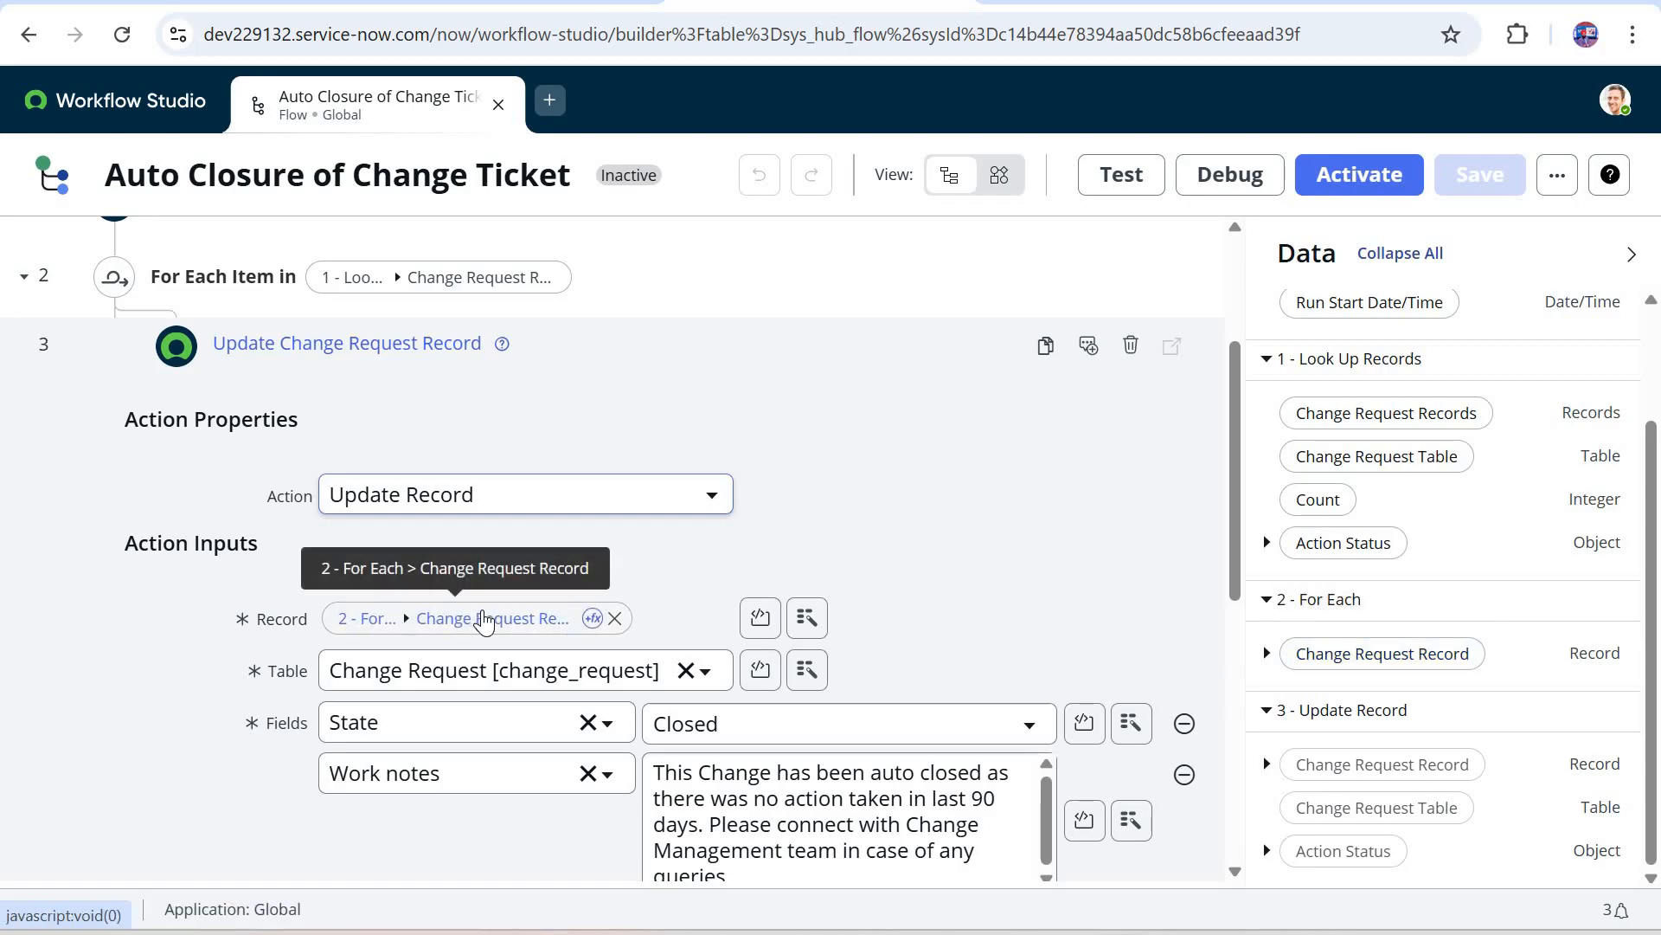
scroll(217, 474, up, 1)
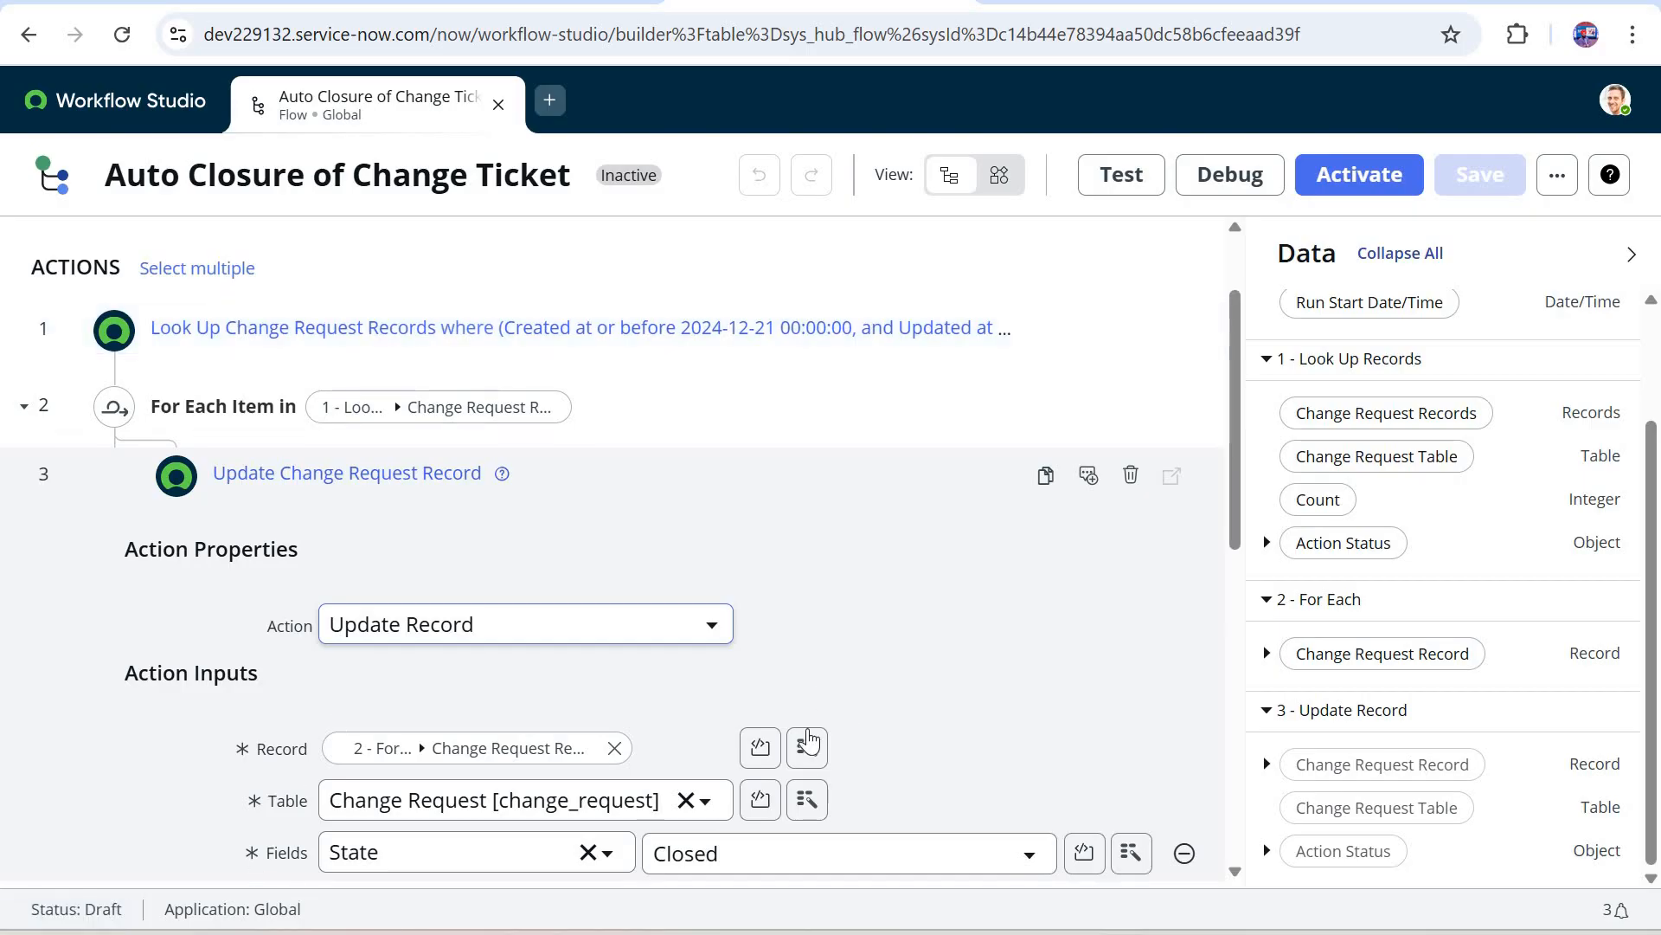
scroll(549, 541, down, 2)
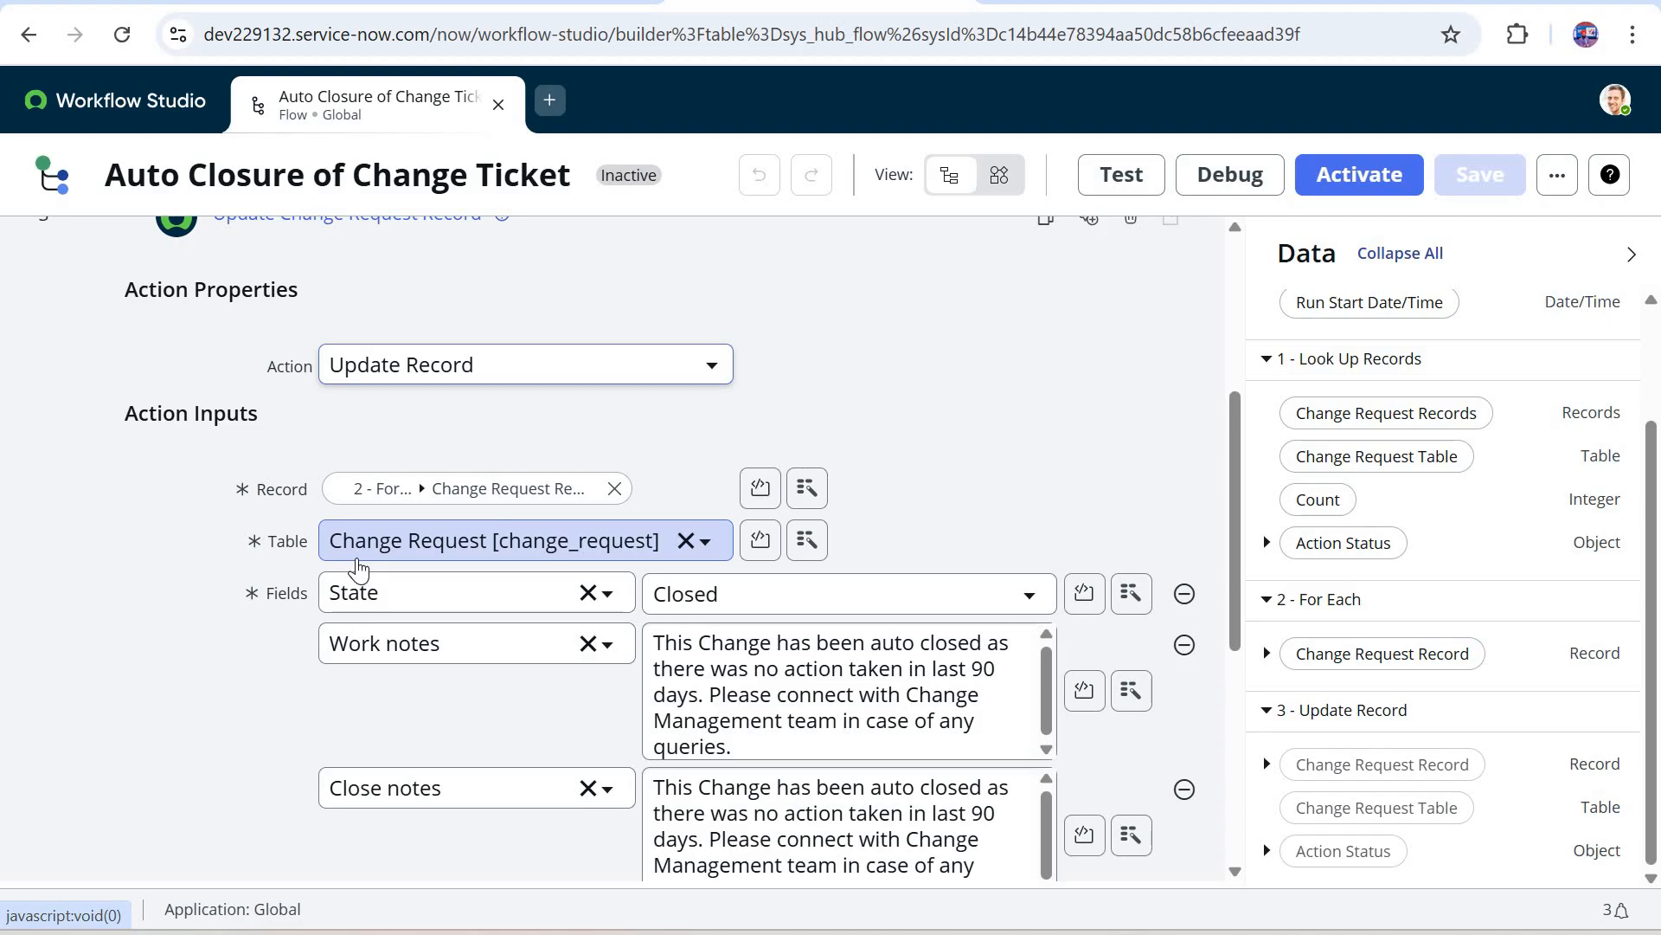
scroll(359, 567, down, 2)
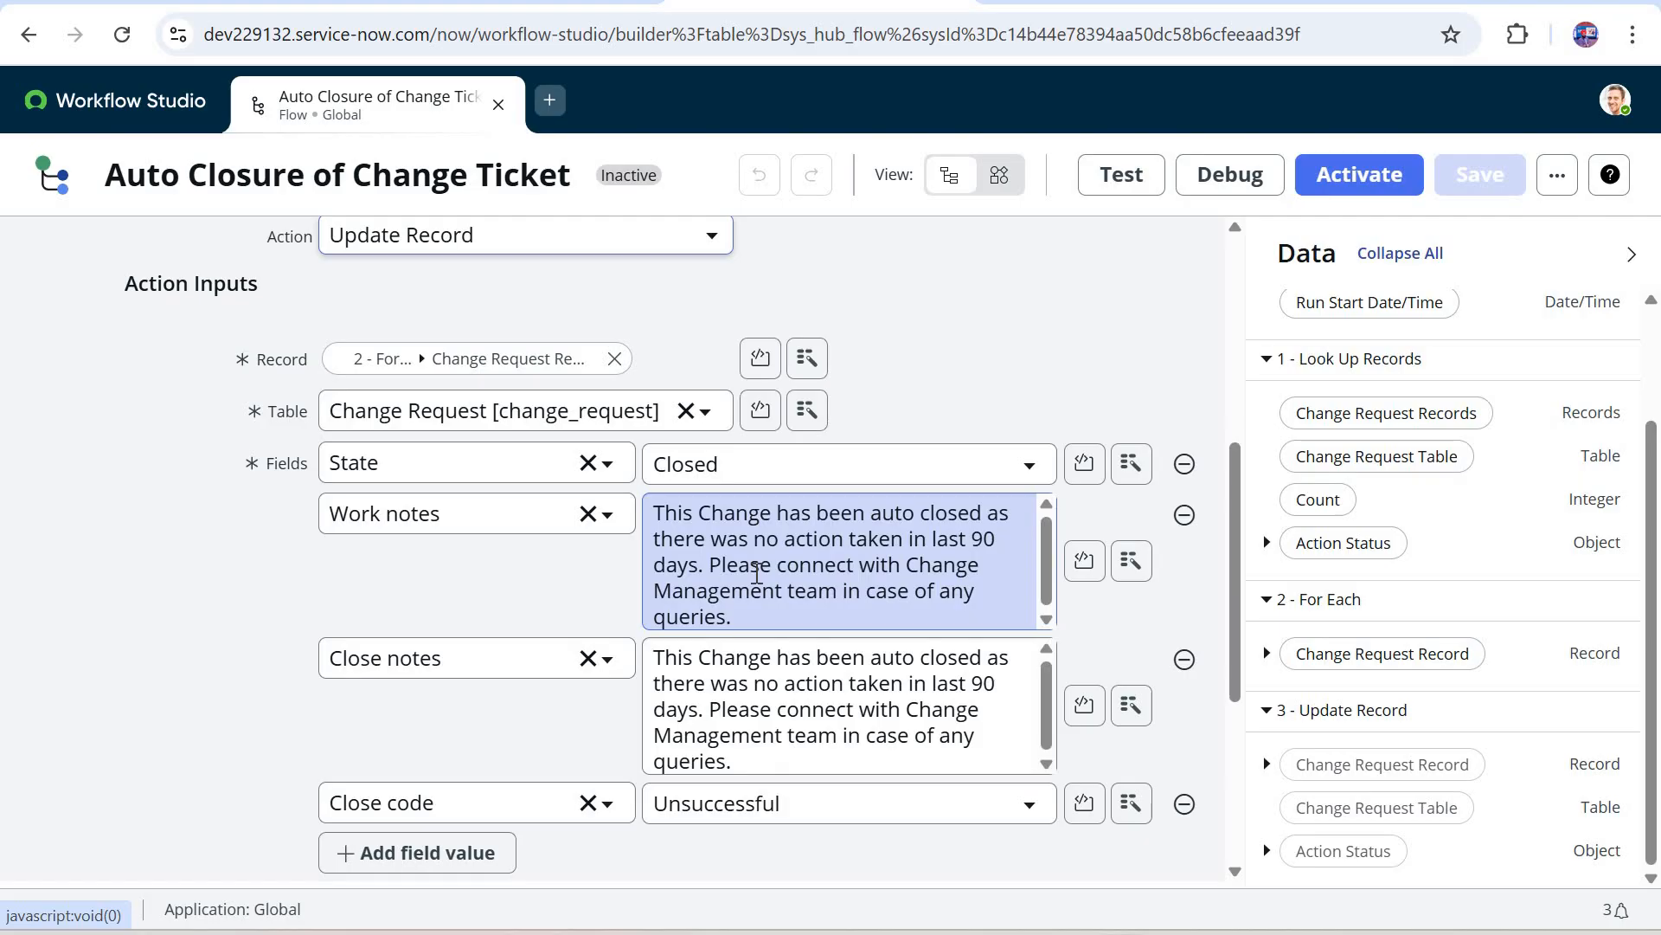
click(564, 681)
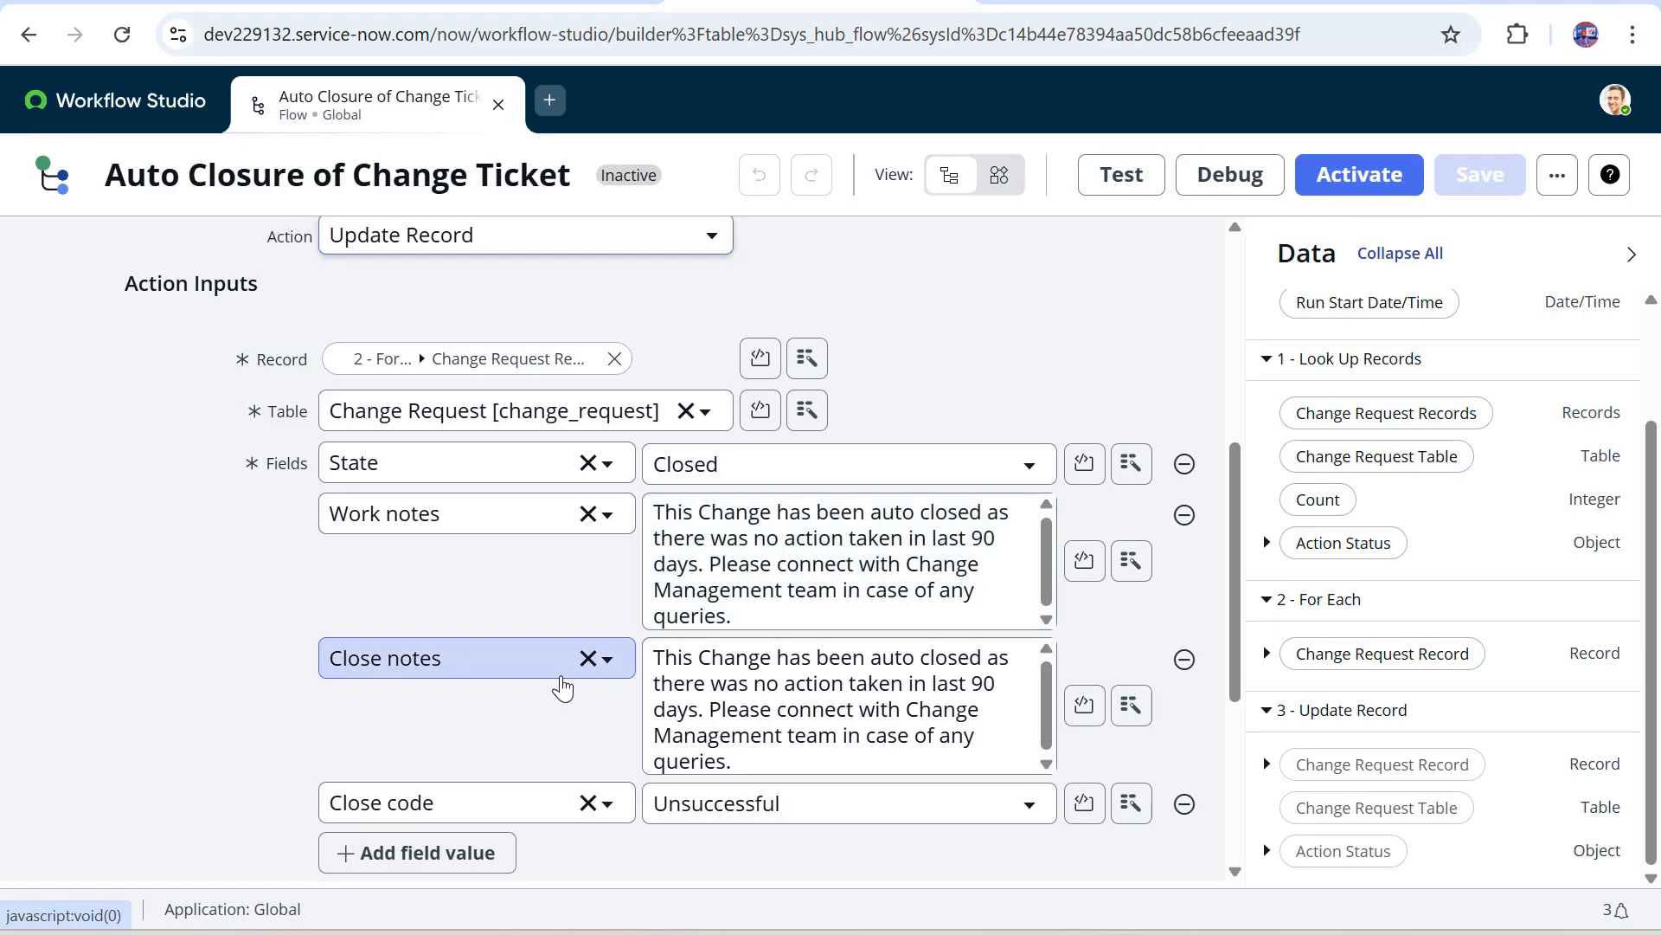
click(737, 682)
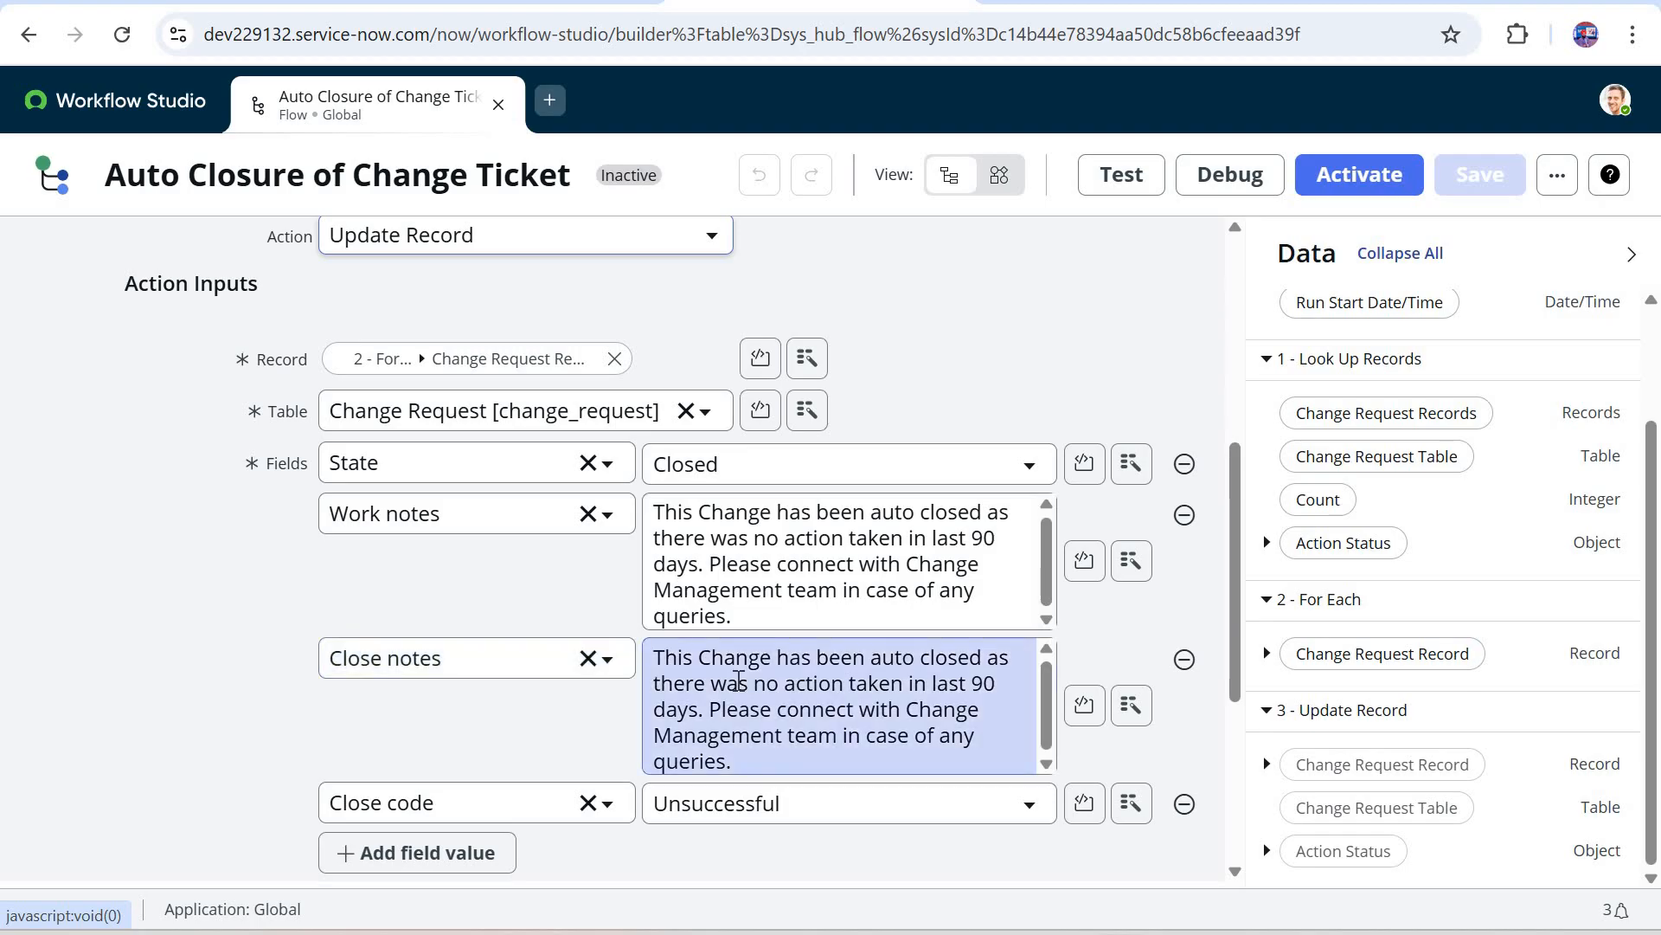
click(519, 800)
Step: View the State values available in the Update Change Request Record action
click(1042, 468)
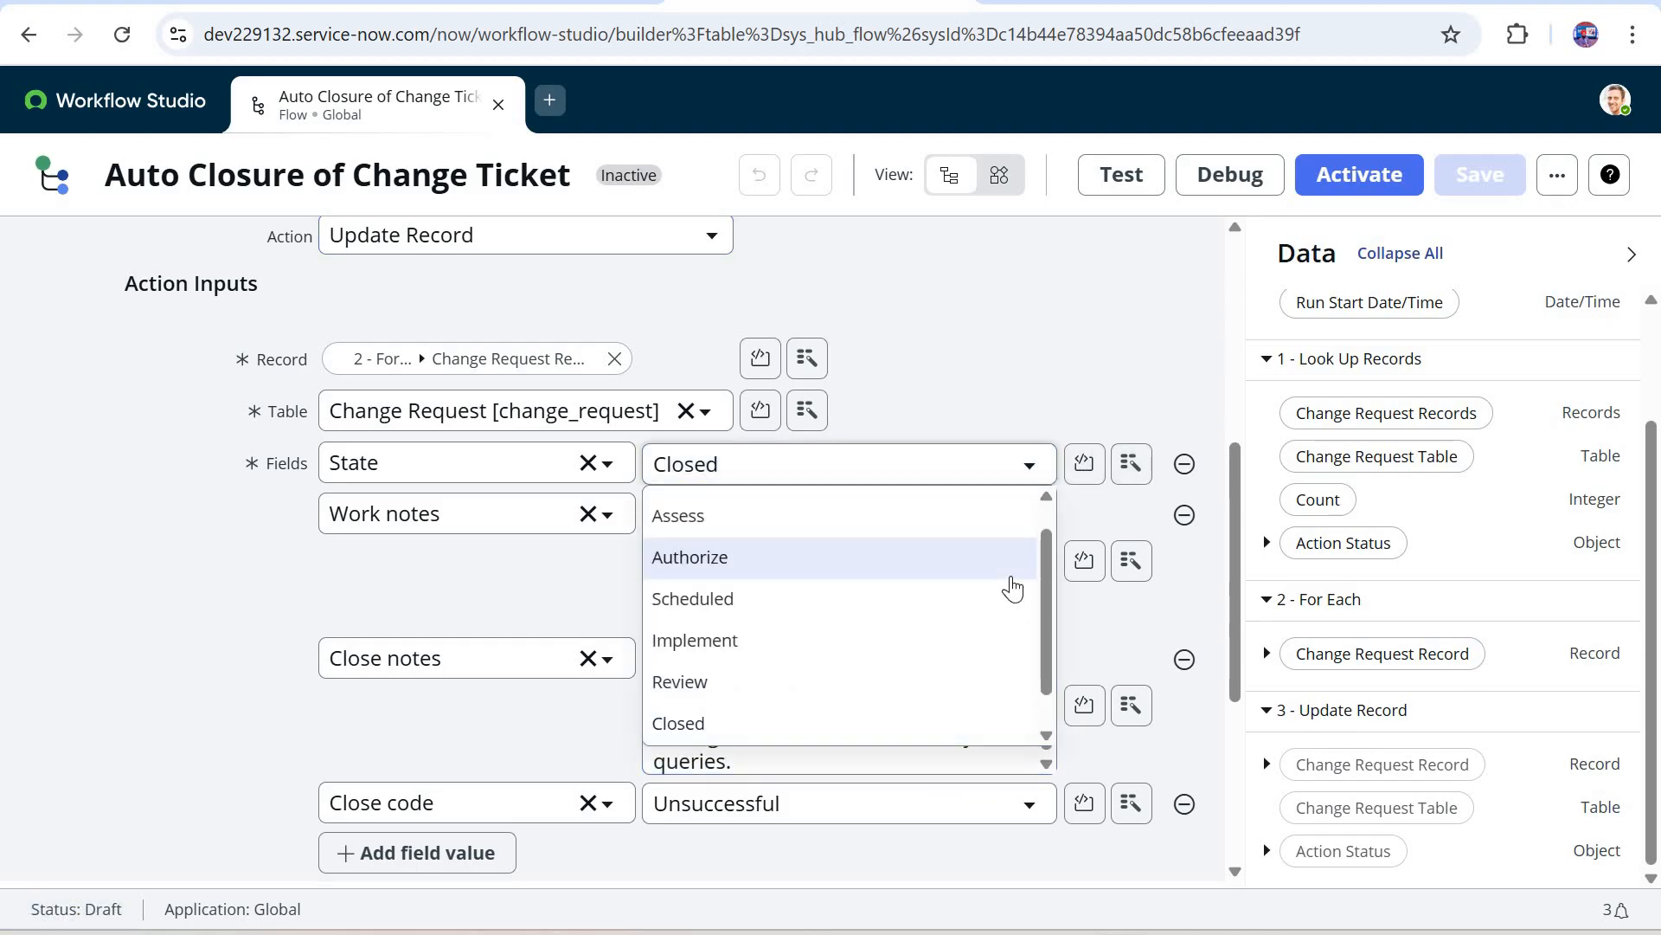
scroll(1011, 578, down, 1)
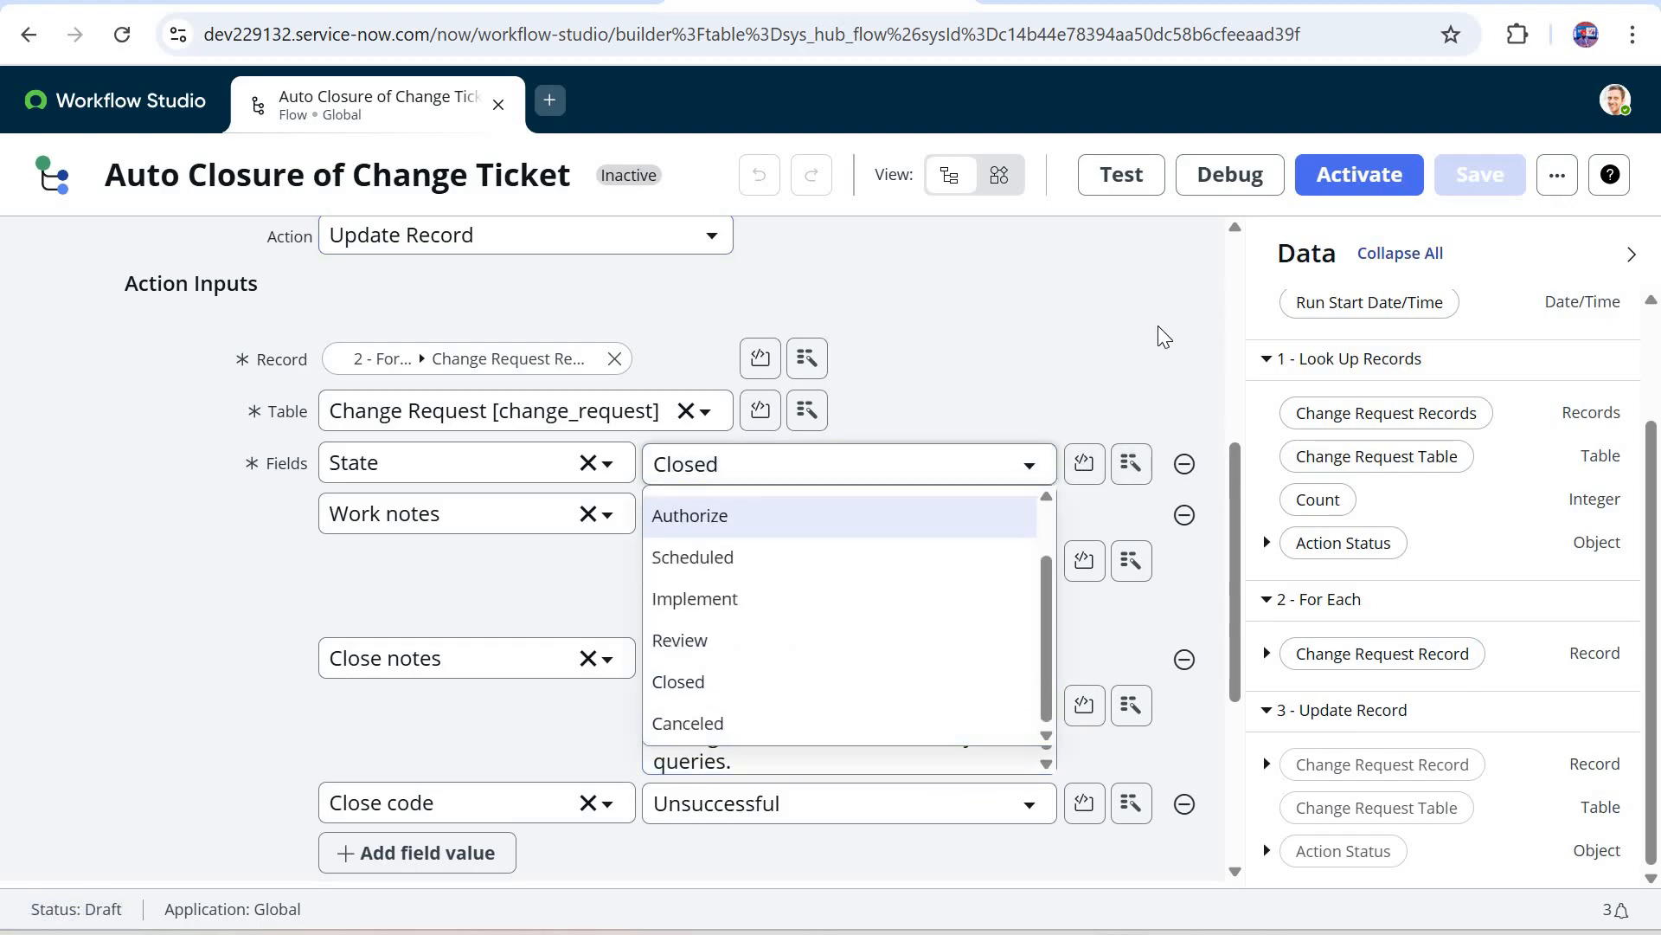
click(1229, 372)
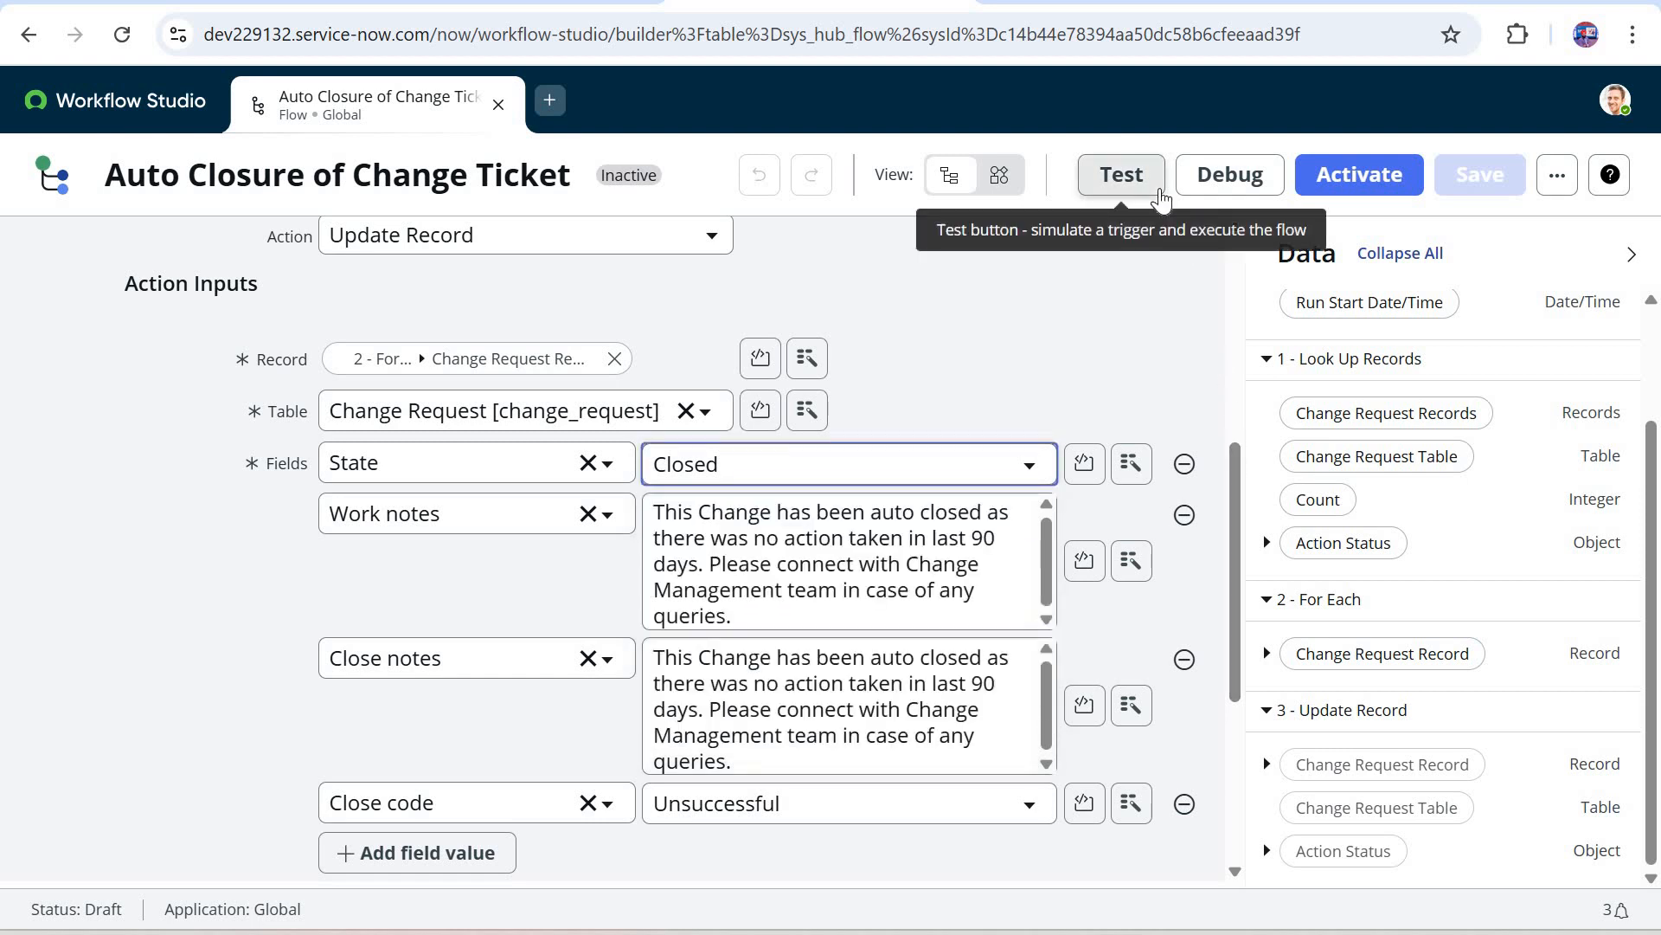
Step: Run a test of the Auto Closure of Change Ticket flow and open its execution details
click(1158, 188)
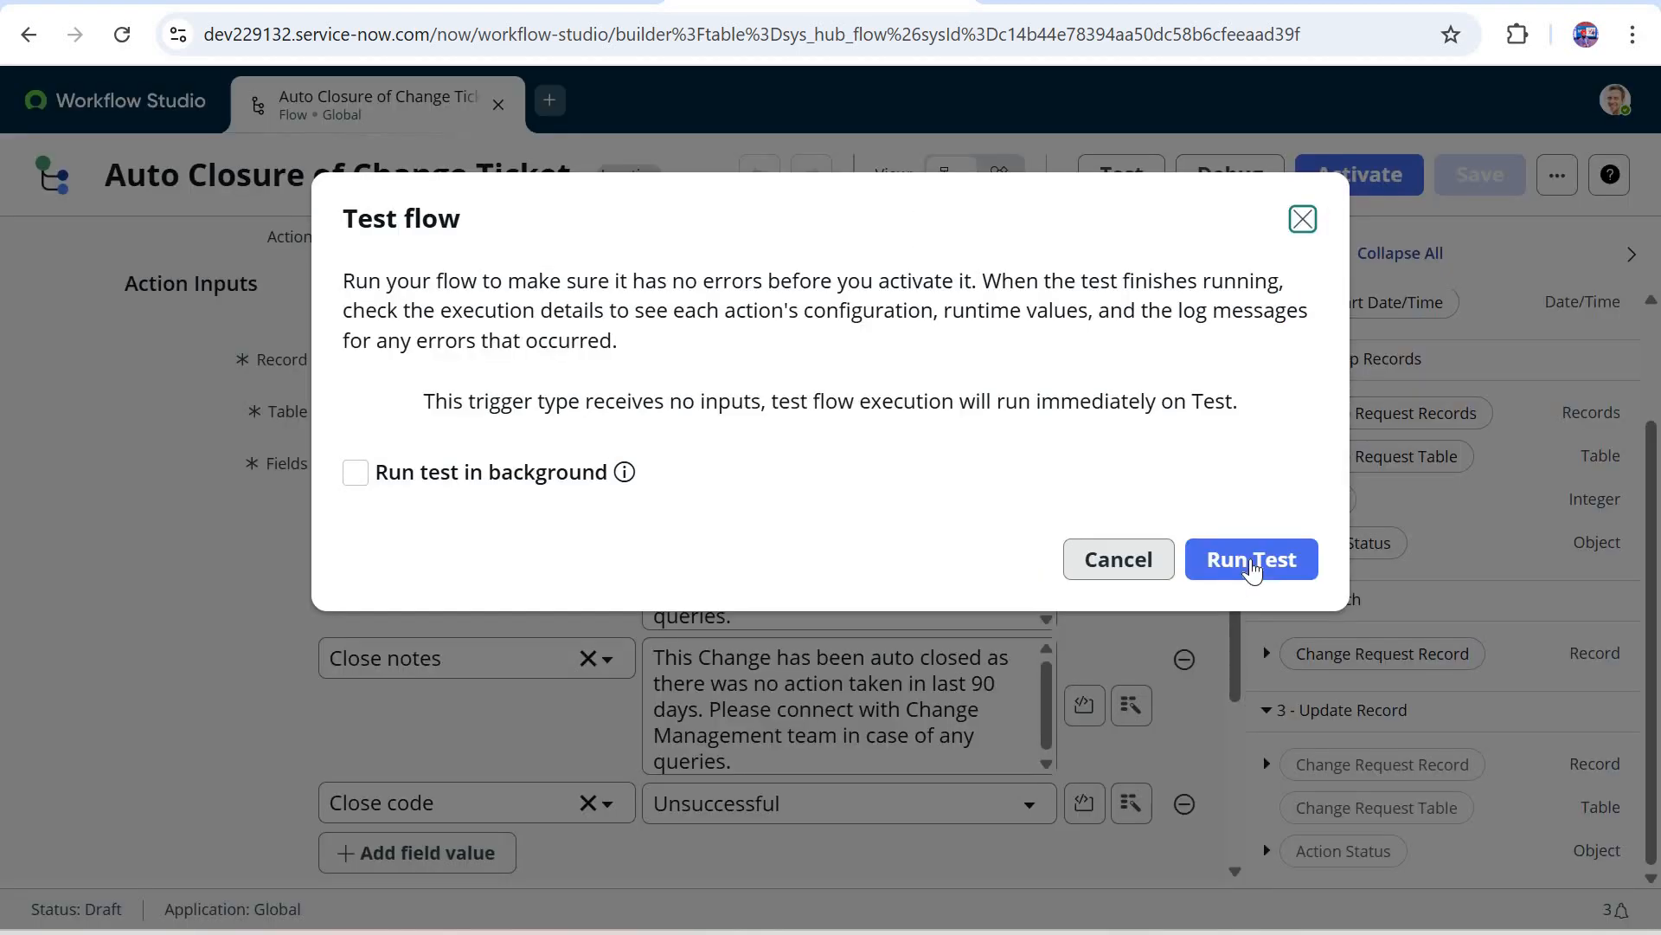
click(1252, 565)
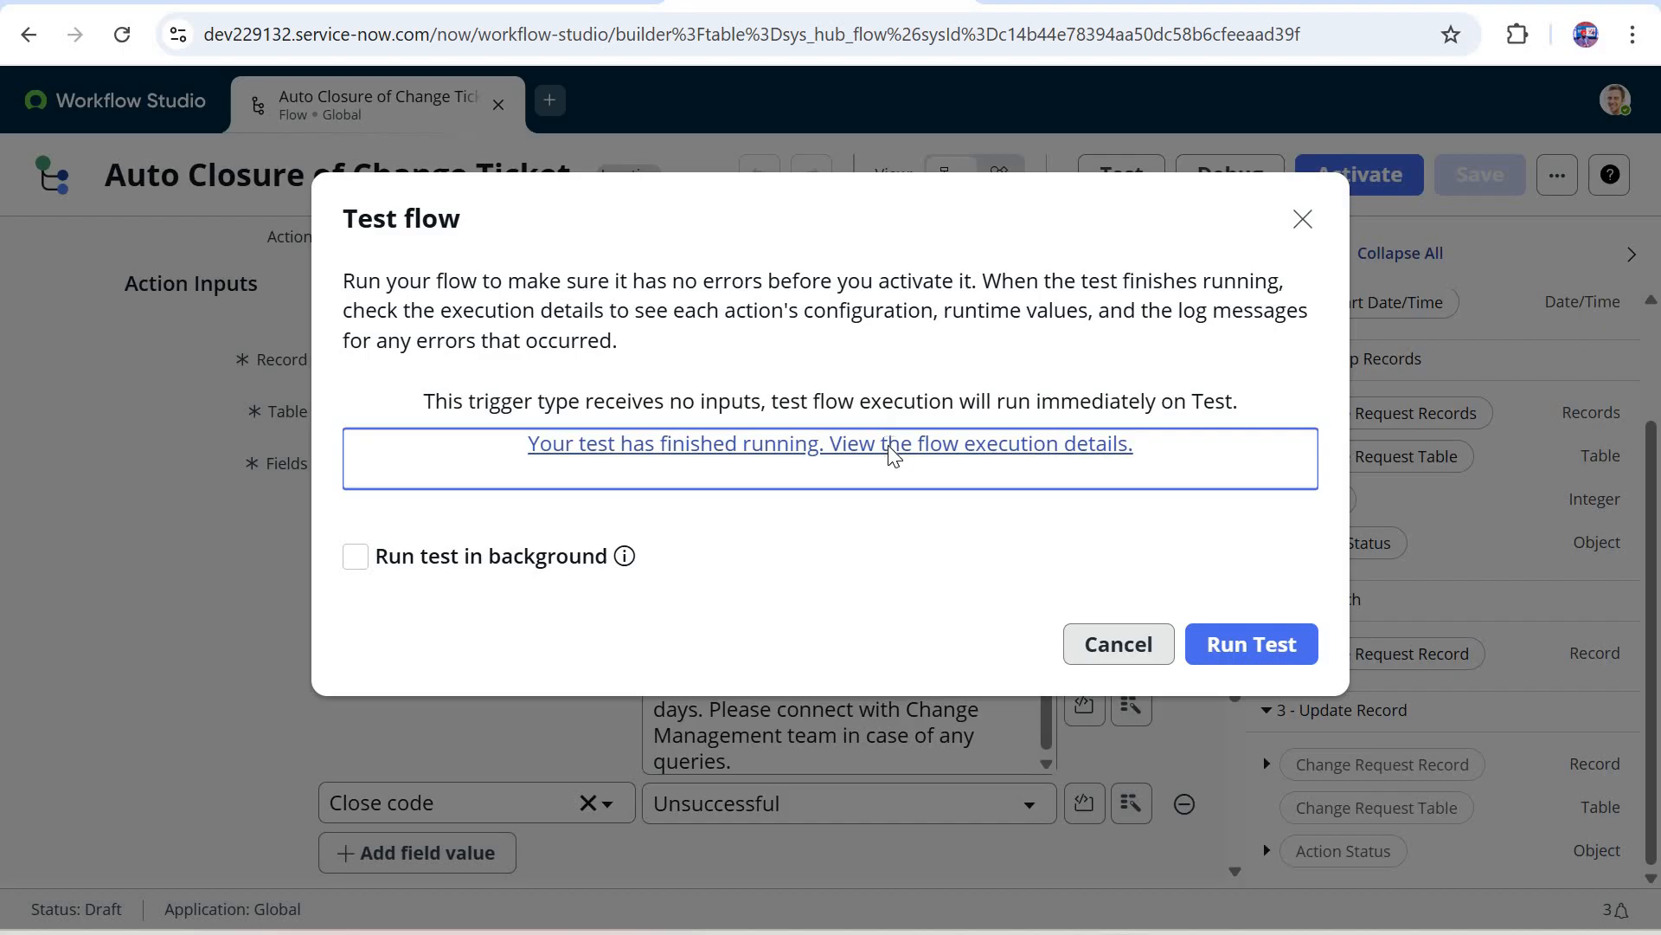
click(890, 445)
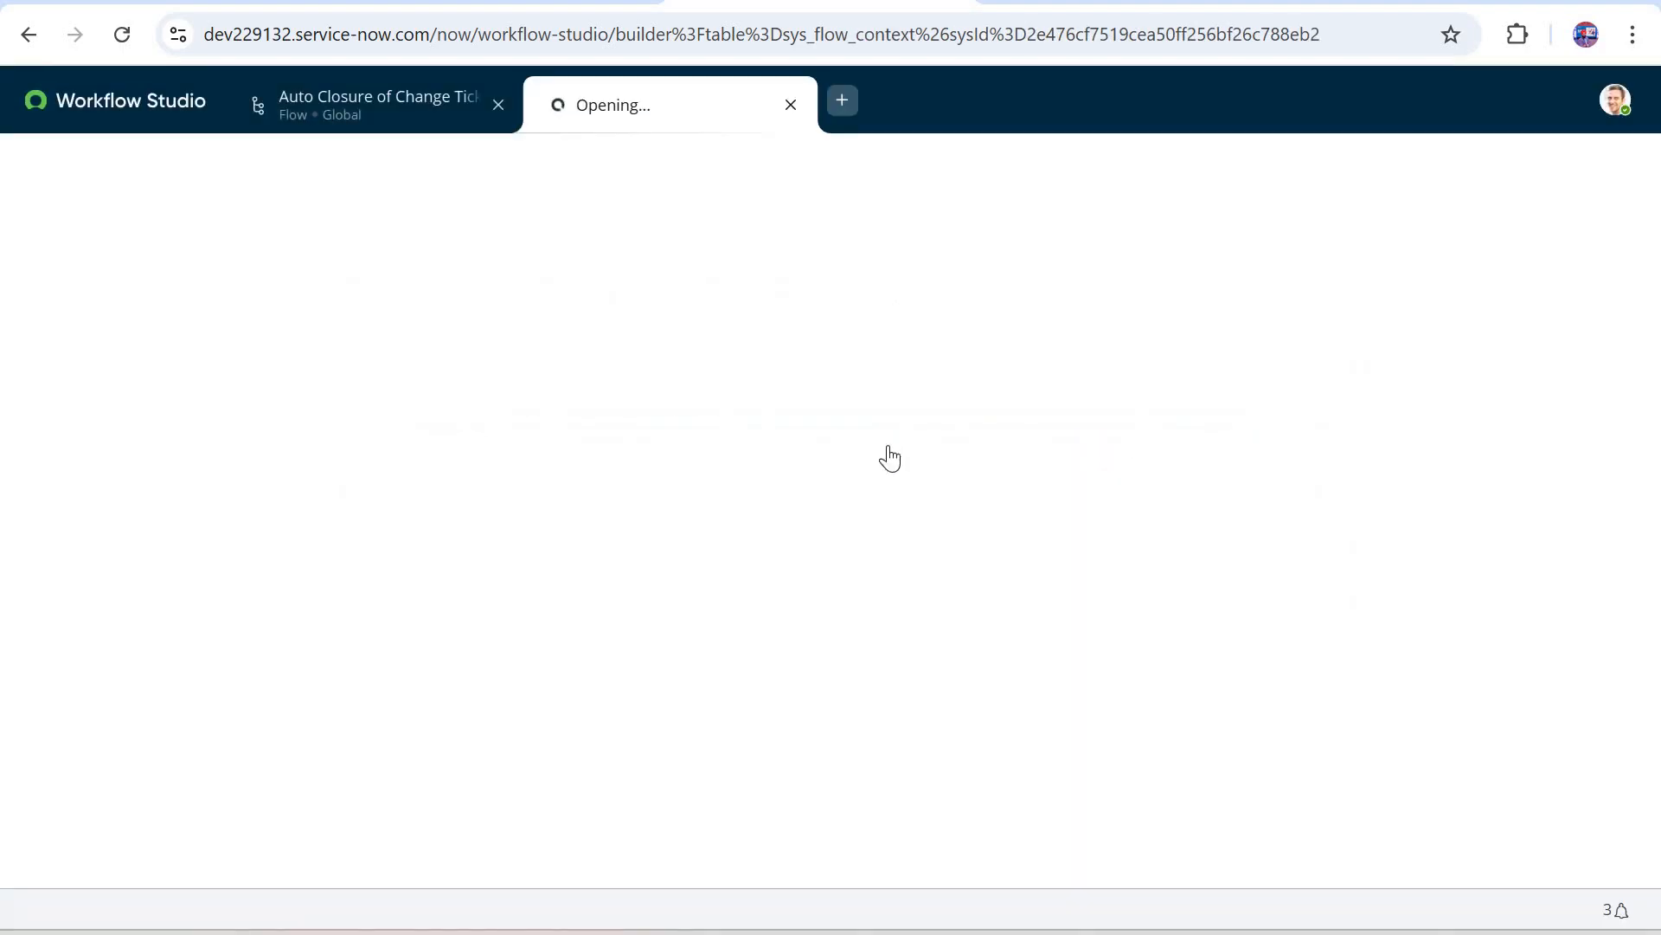
Step: Expand the Update Record action in the execution details and preview the change request it was run on
scroll(891, 459, down, 1)
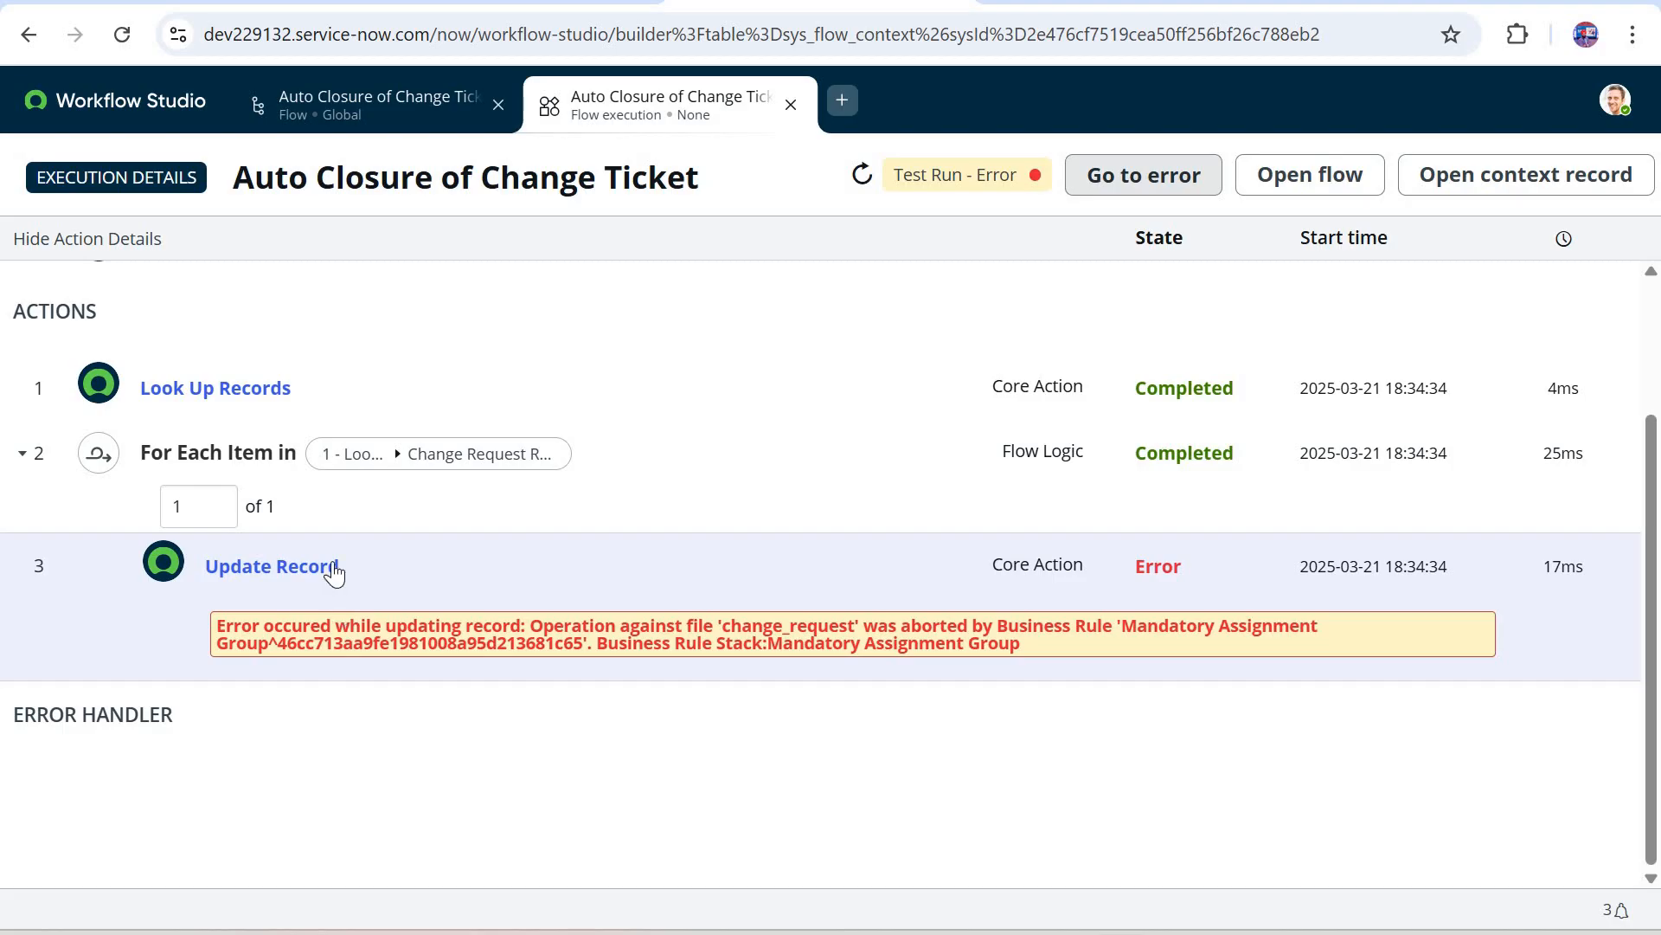
click(597, 564)
scroll(591, 672, down, 1)
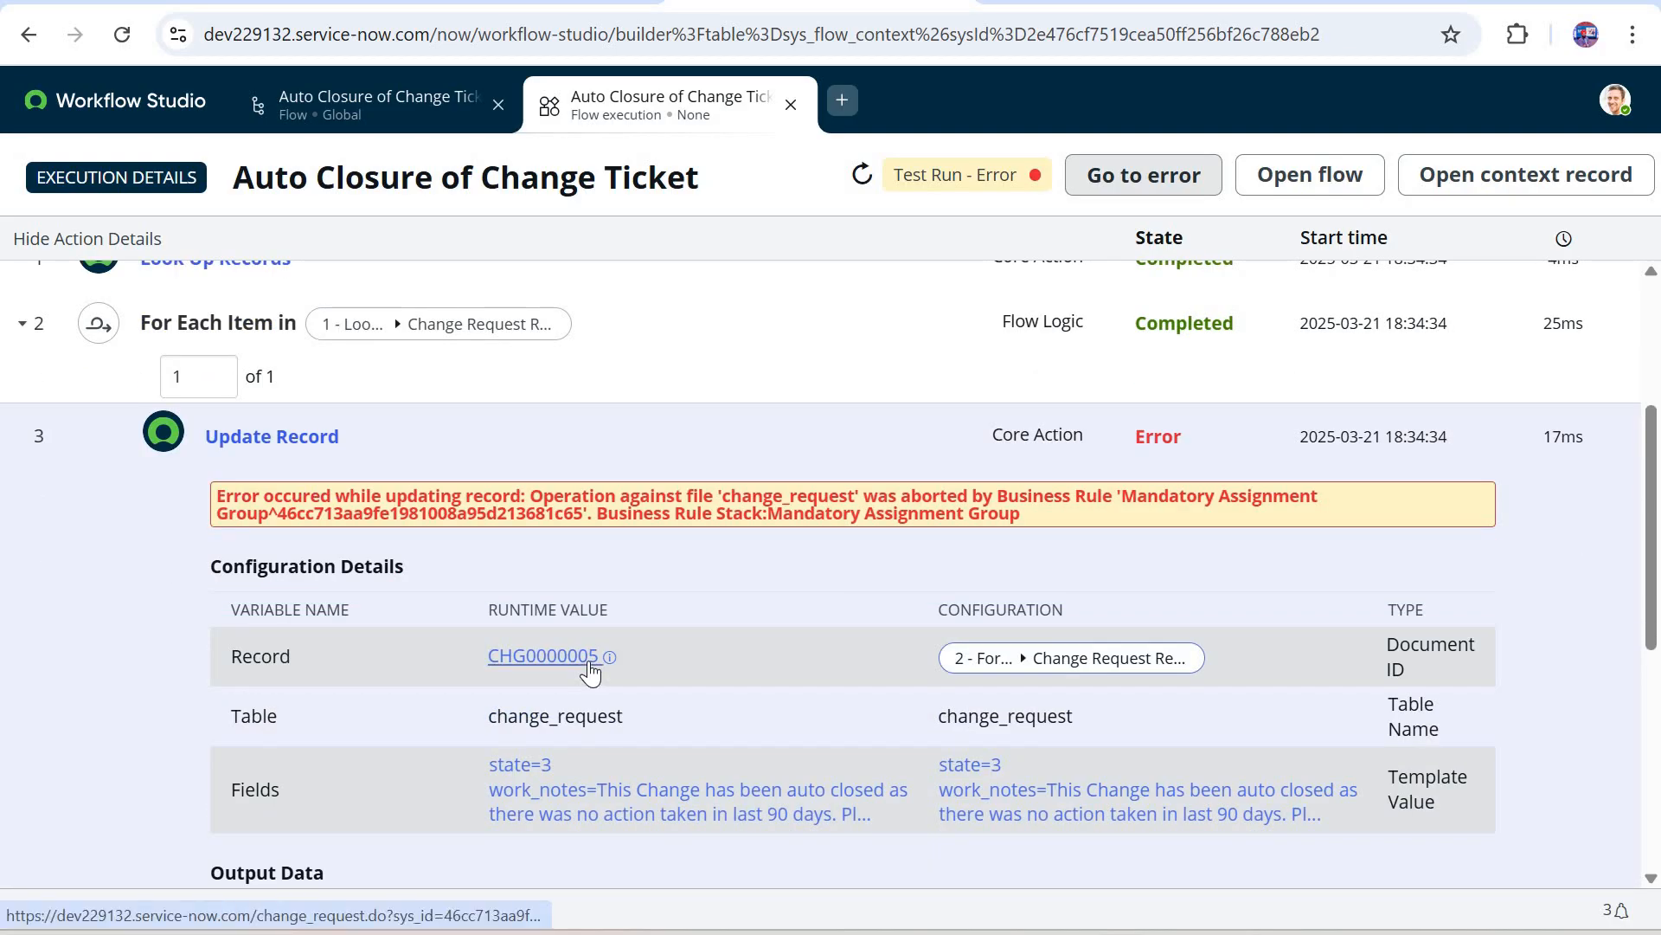
click(609, 657)
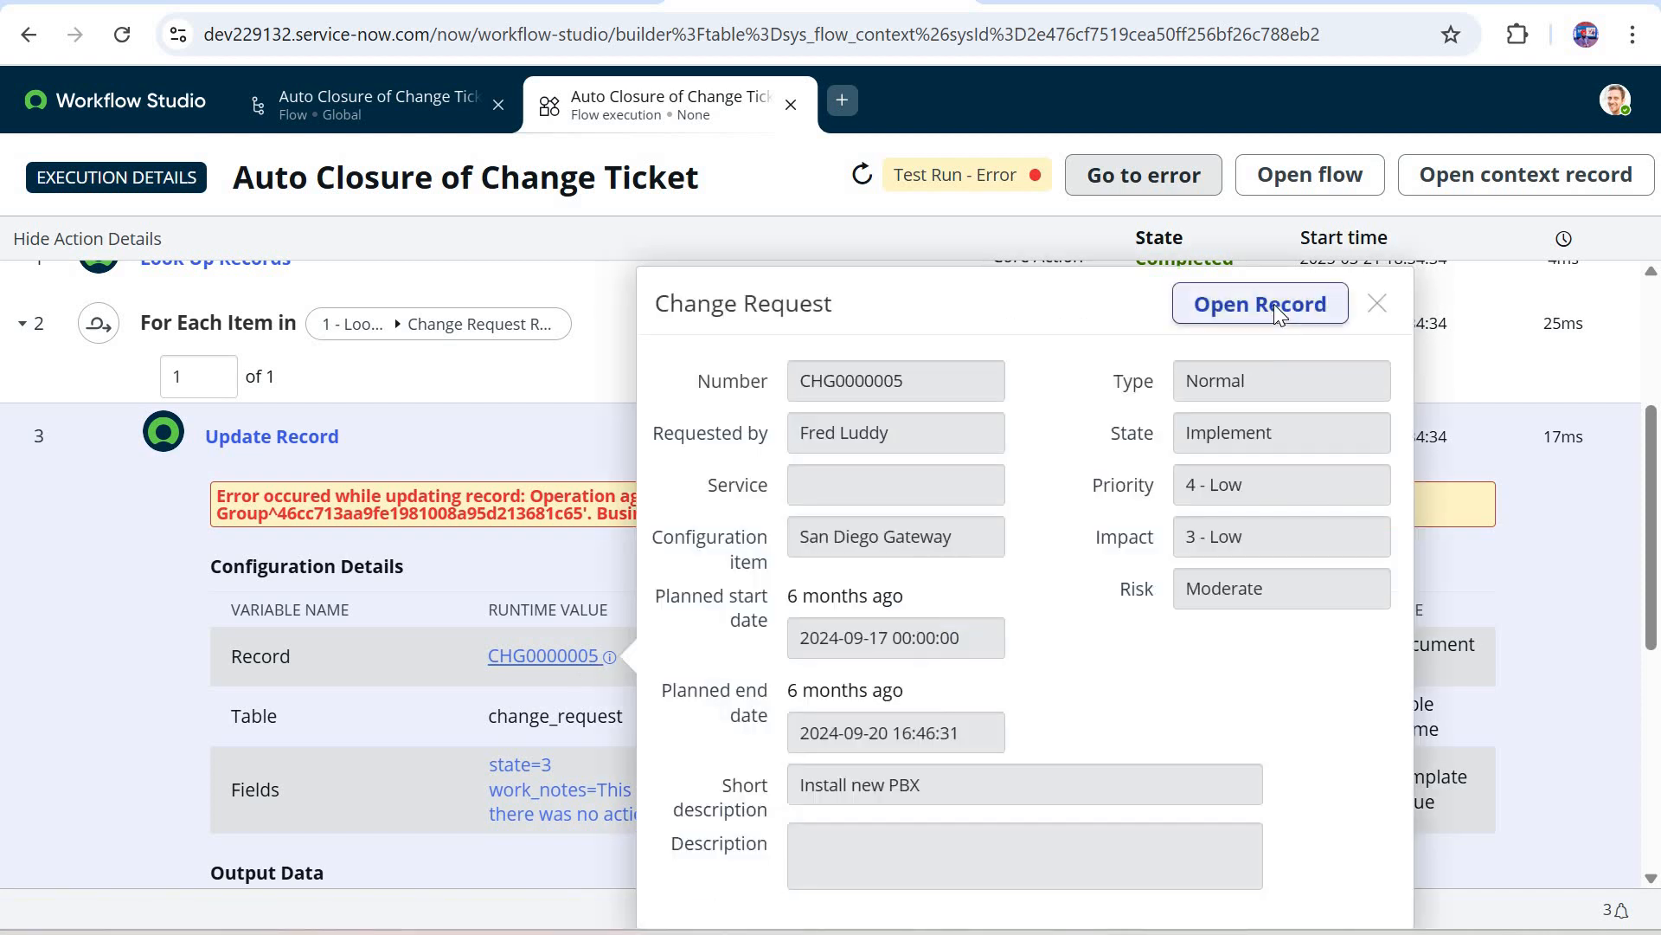
Step: Open the previewed Install new PBX change request, set its Assignment group to Hardware and save the record
click(1273, 304)
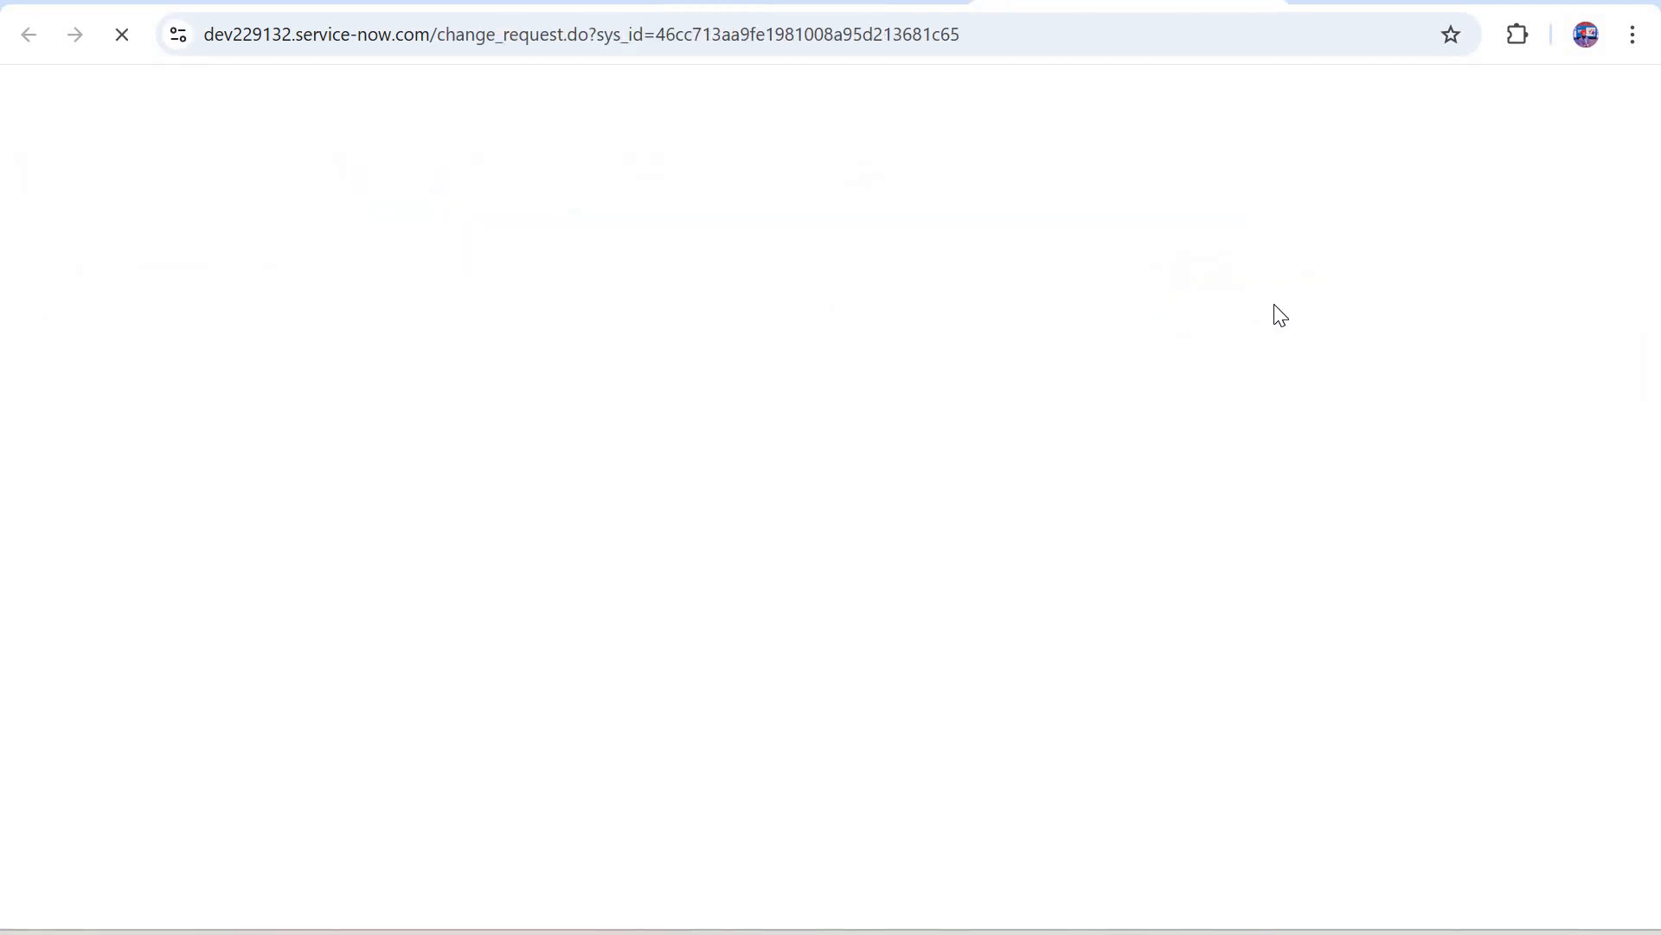
click(1173, 554)
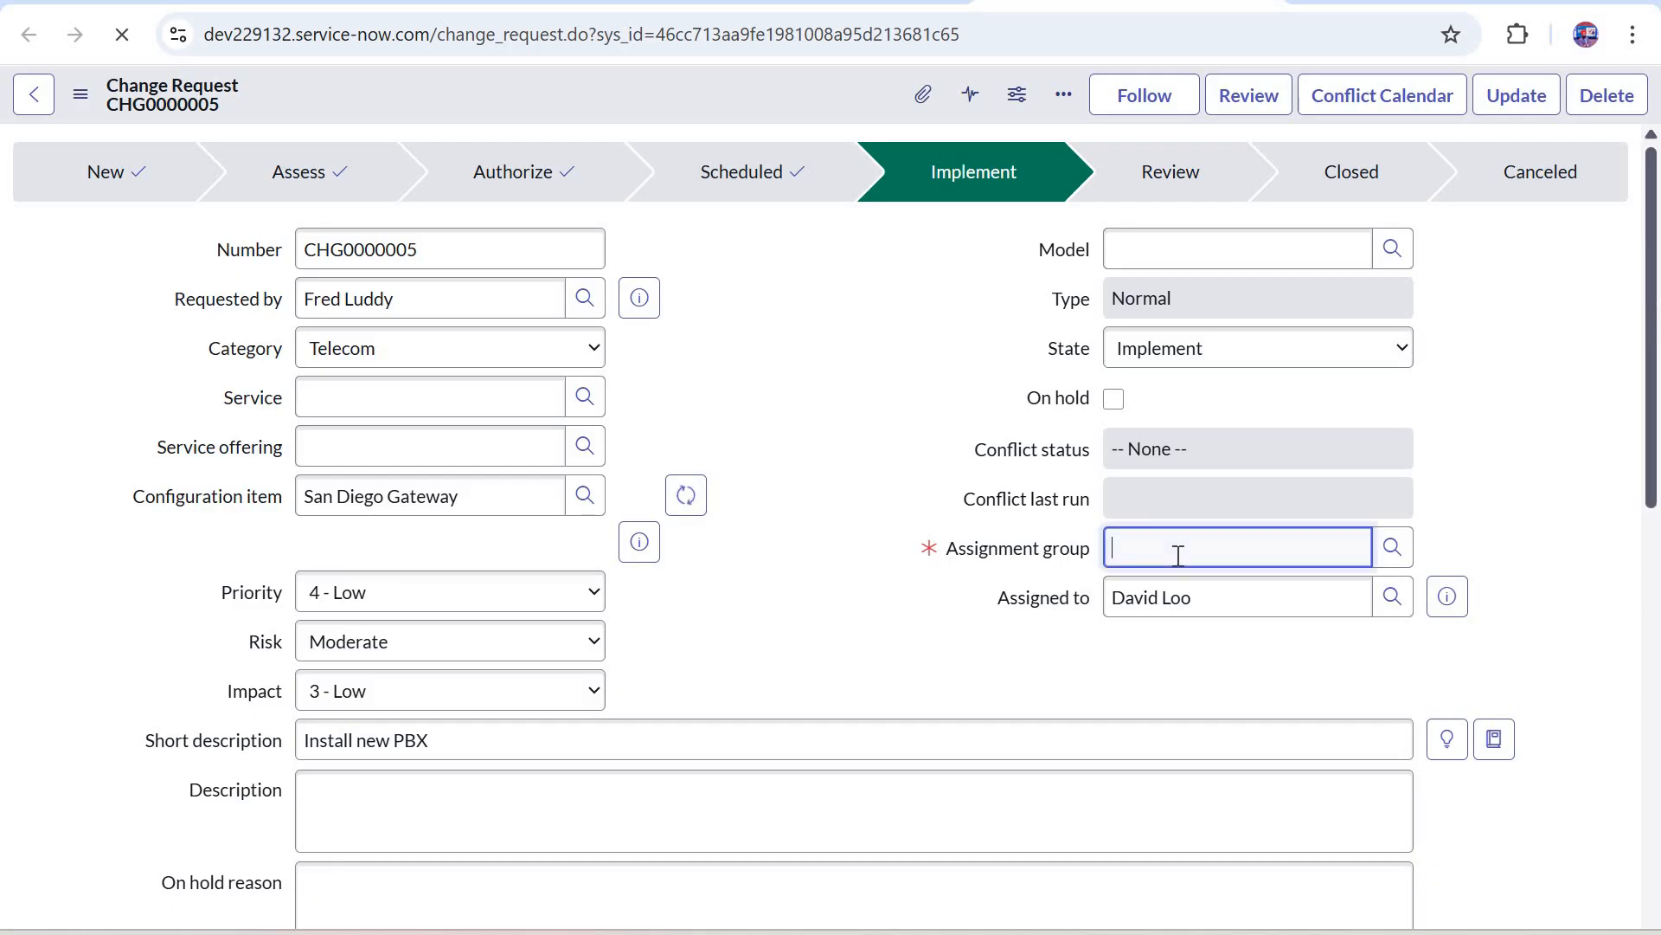
click(1196, 607)
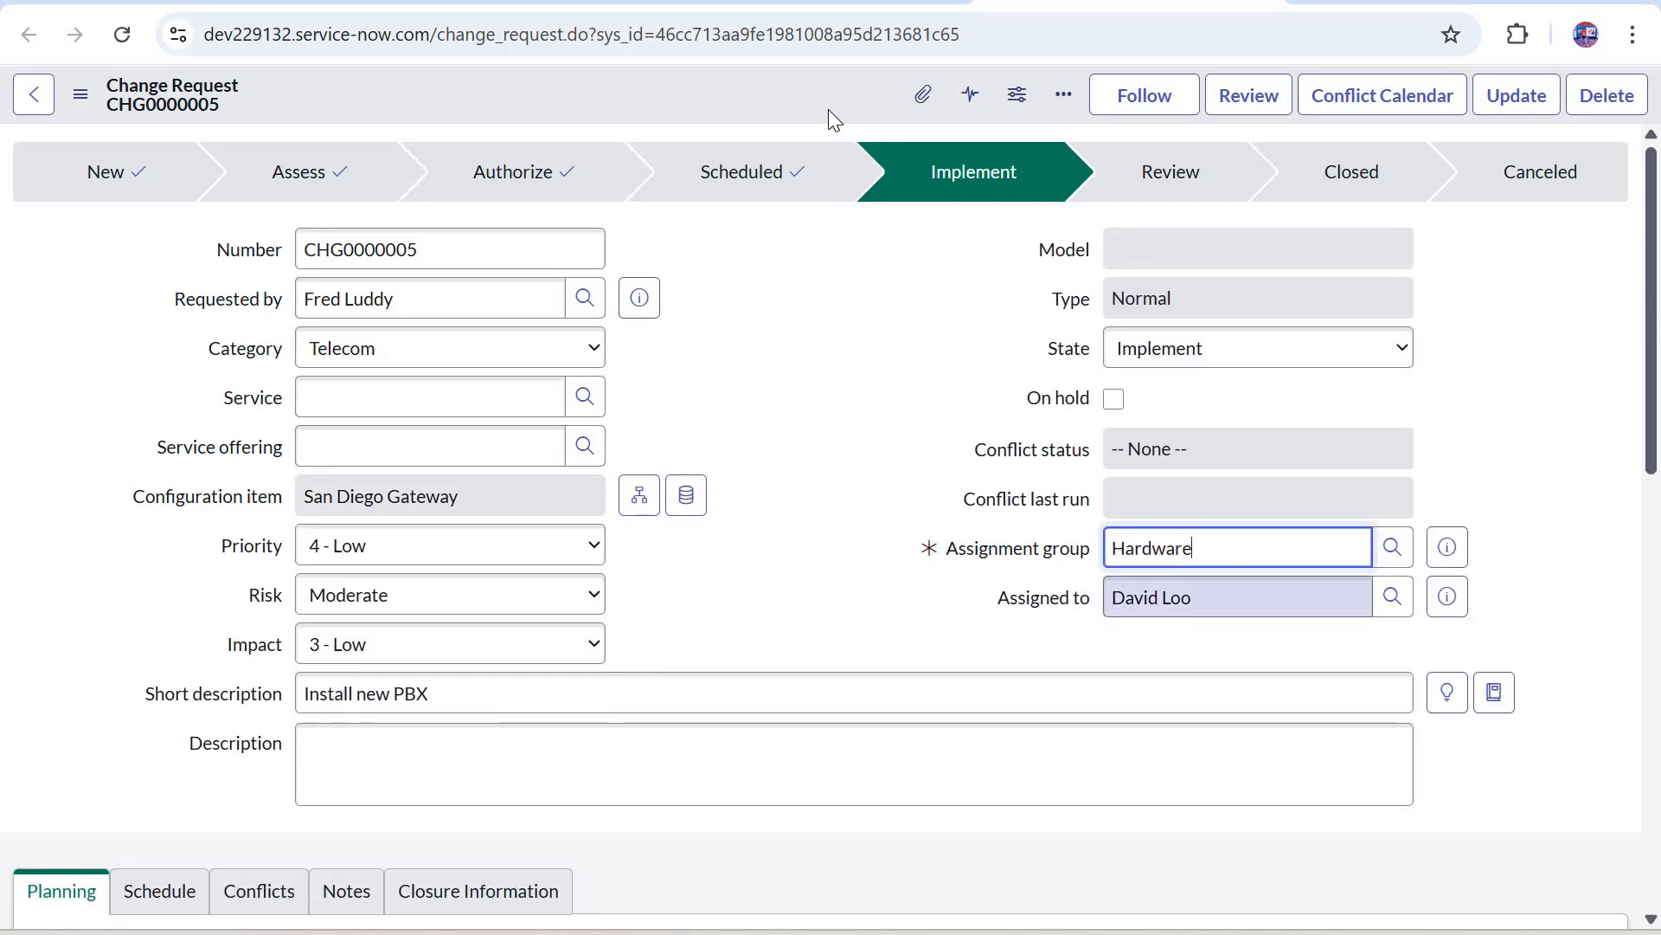
right_click(855, 130)
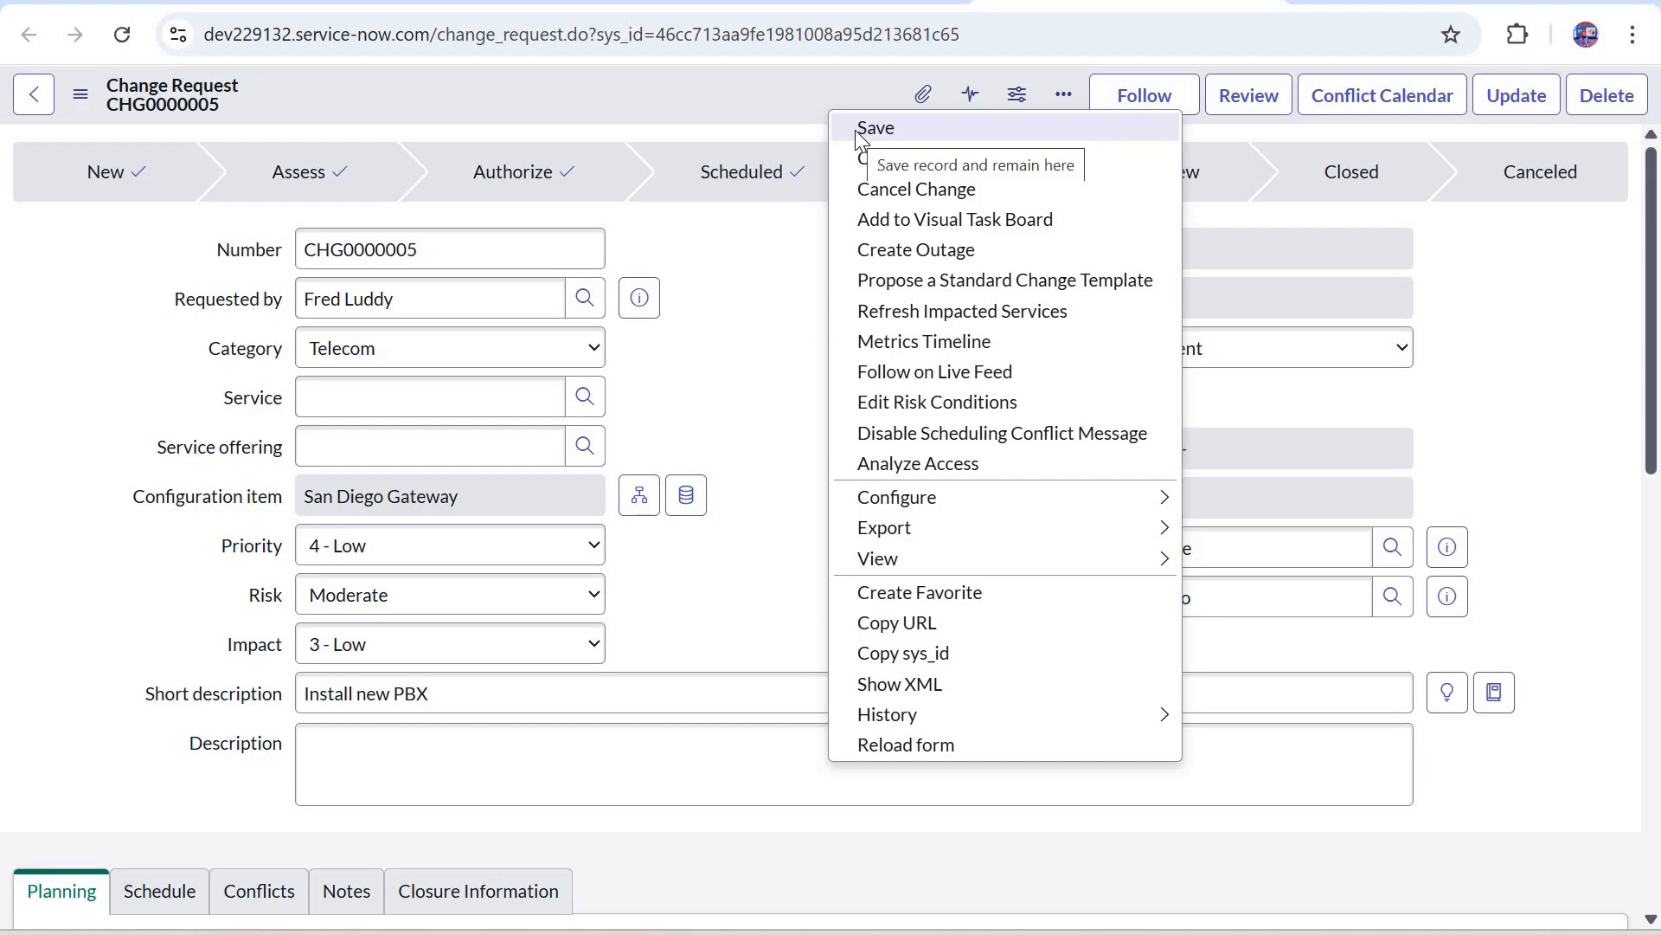
click(857, 130)
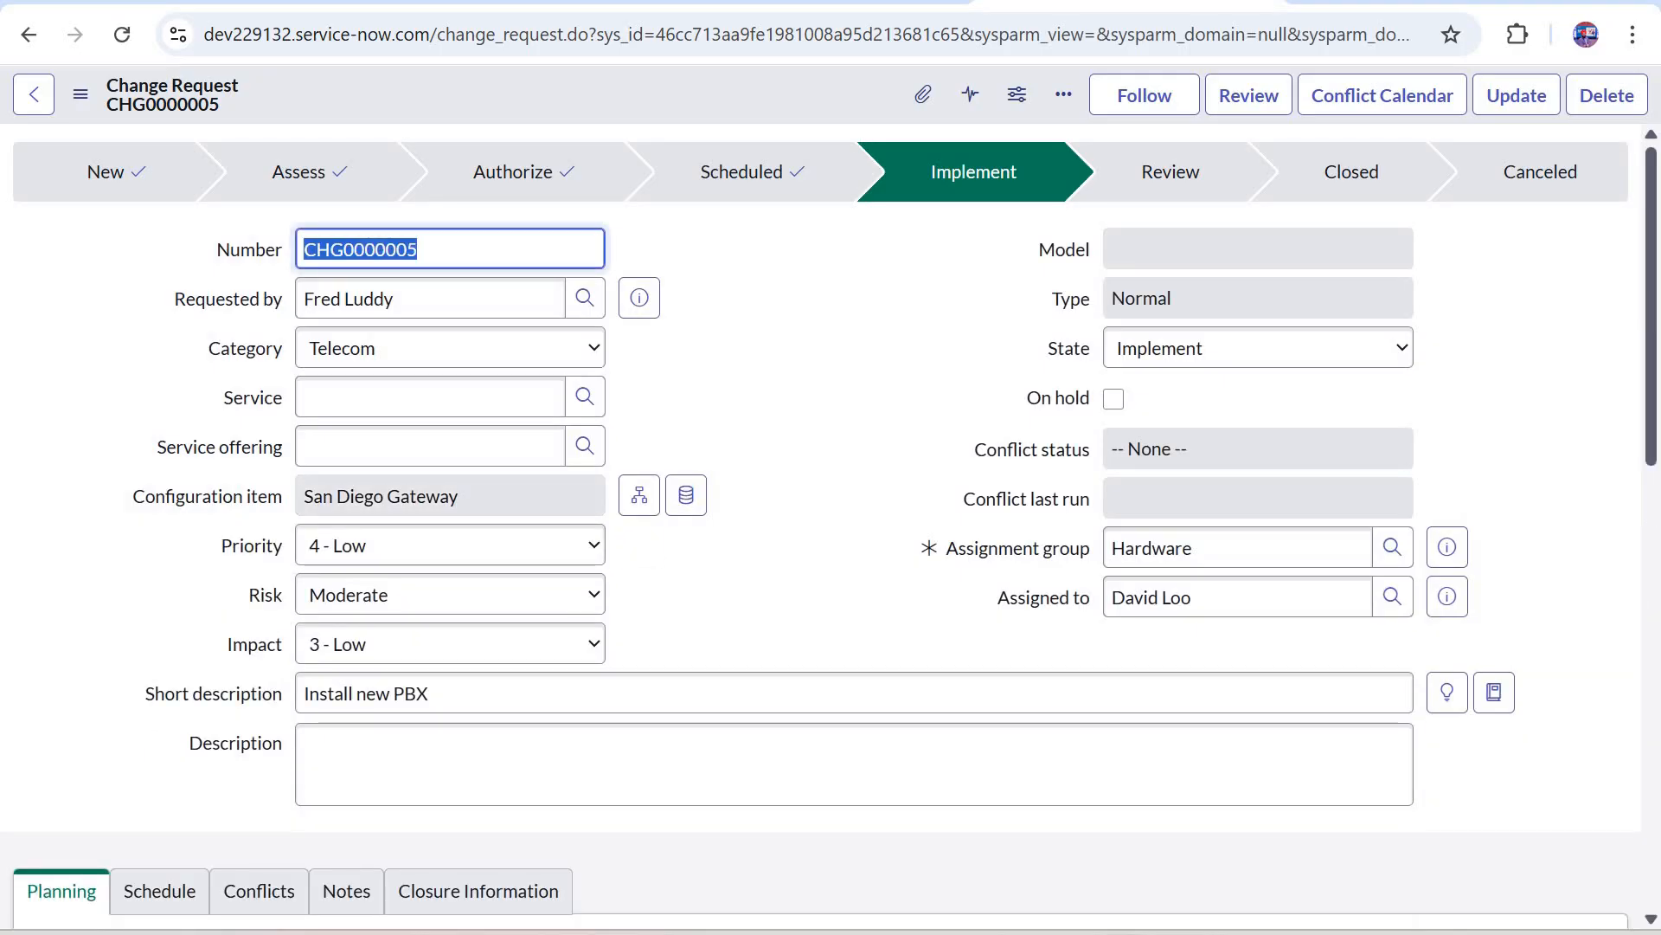
Step: Close the old execution details, rerun the Auto Closure of Change Ticket flow test and open the new execution details
click(817, 2)
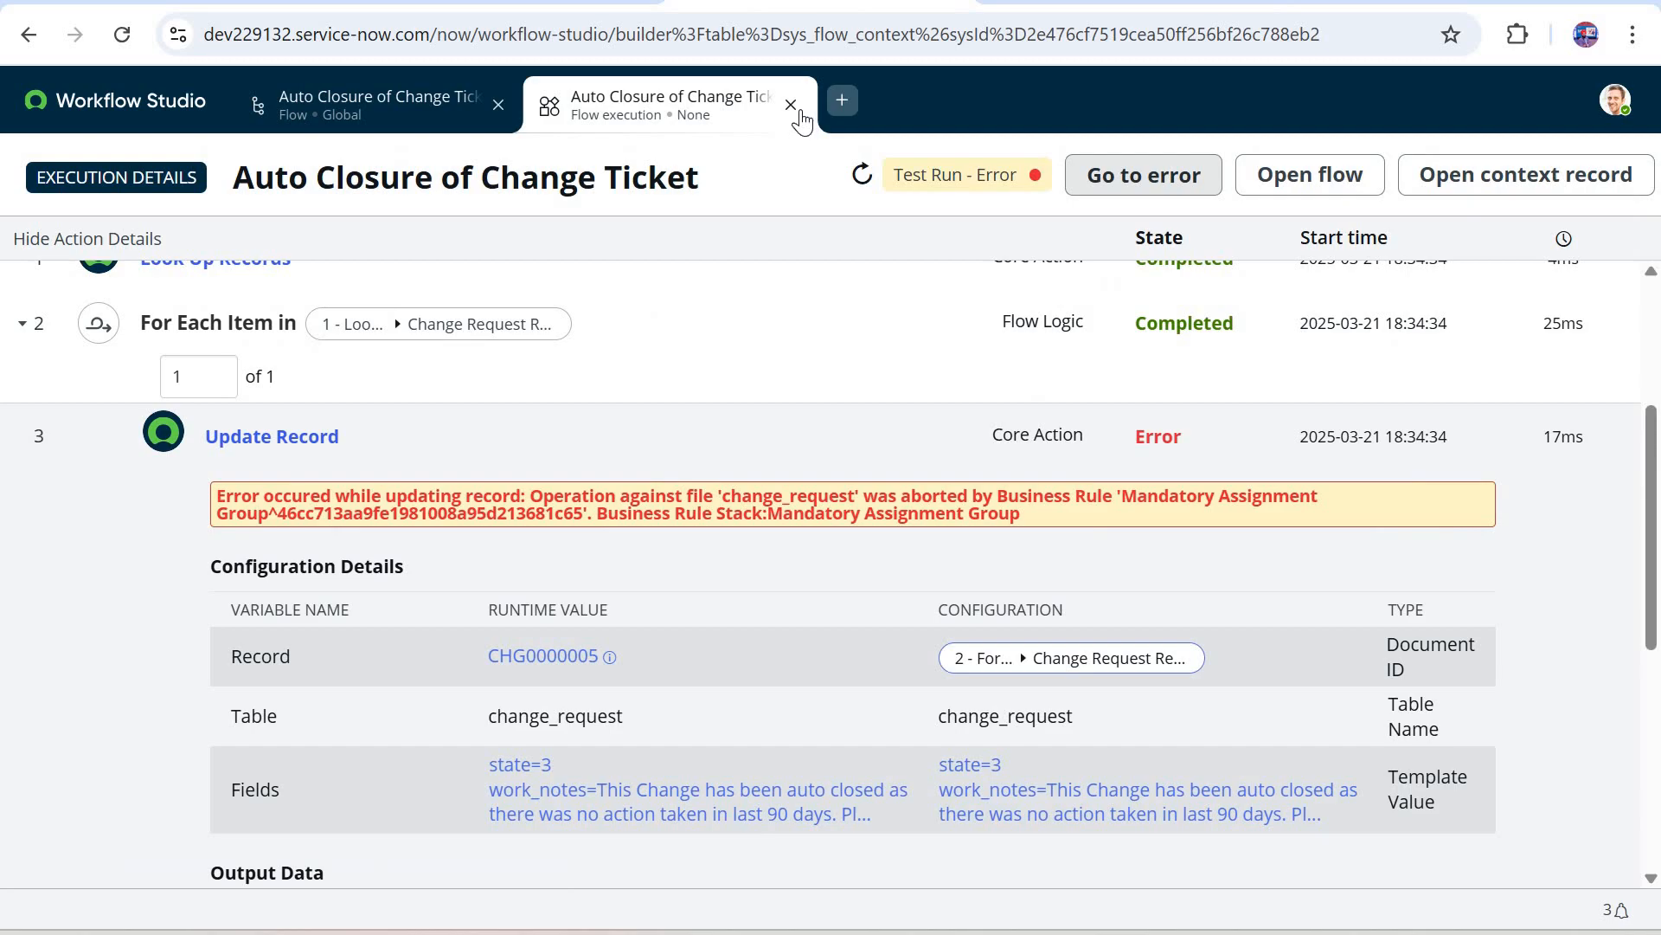
click(791, 104)
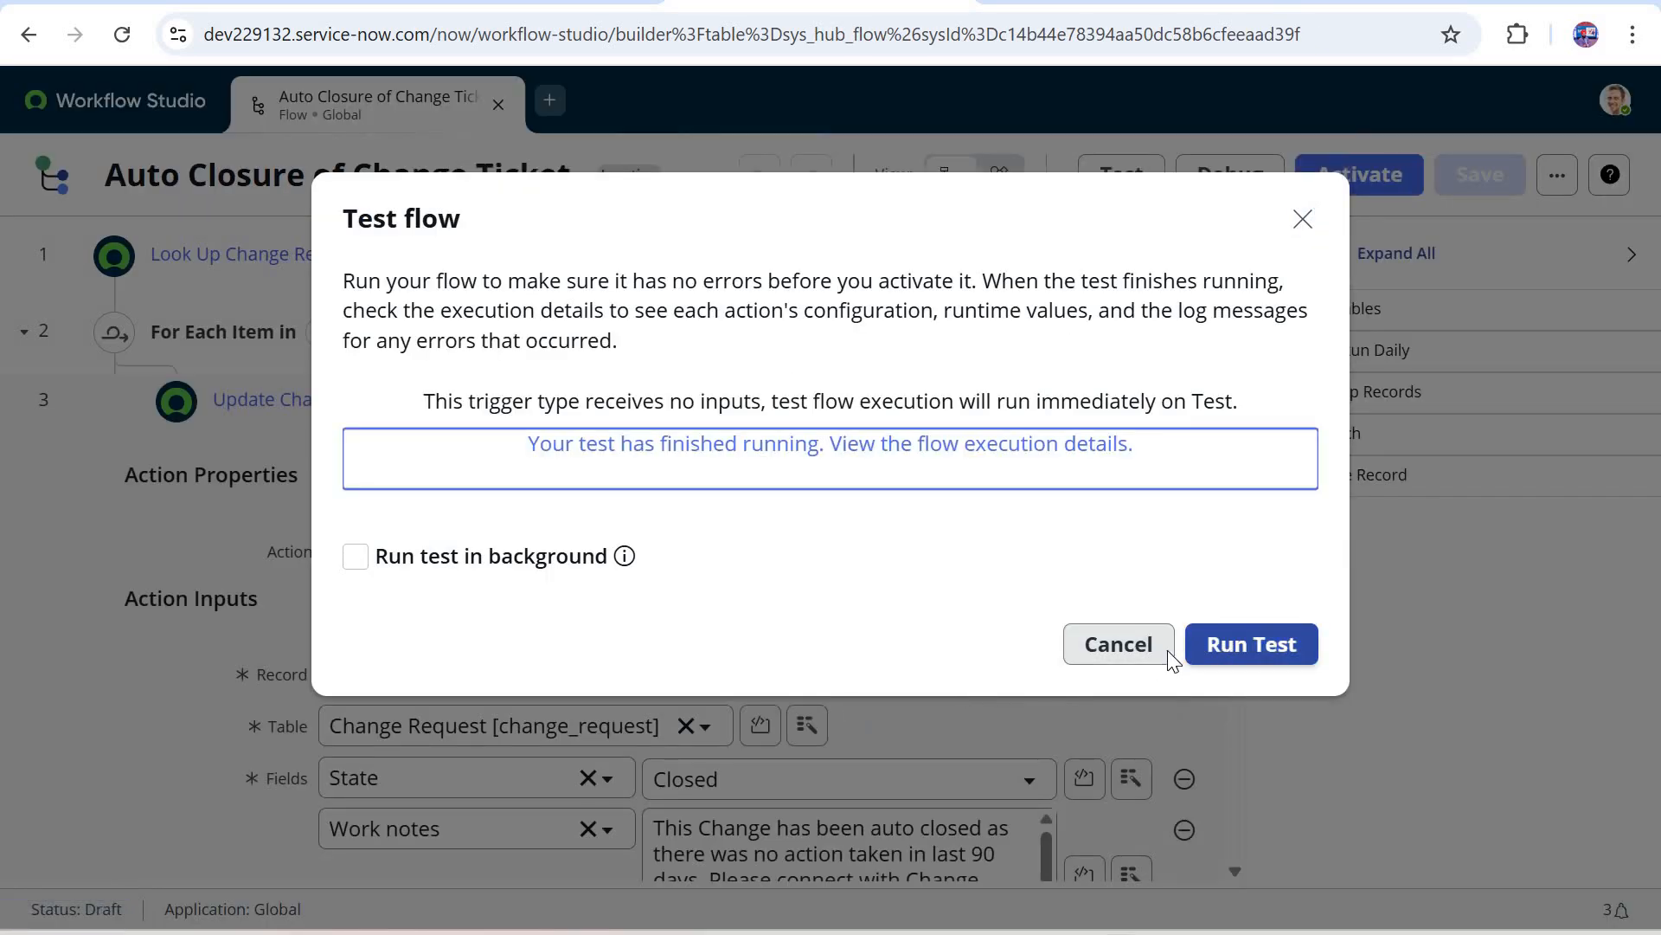
click(1147, 135)
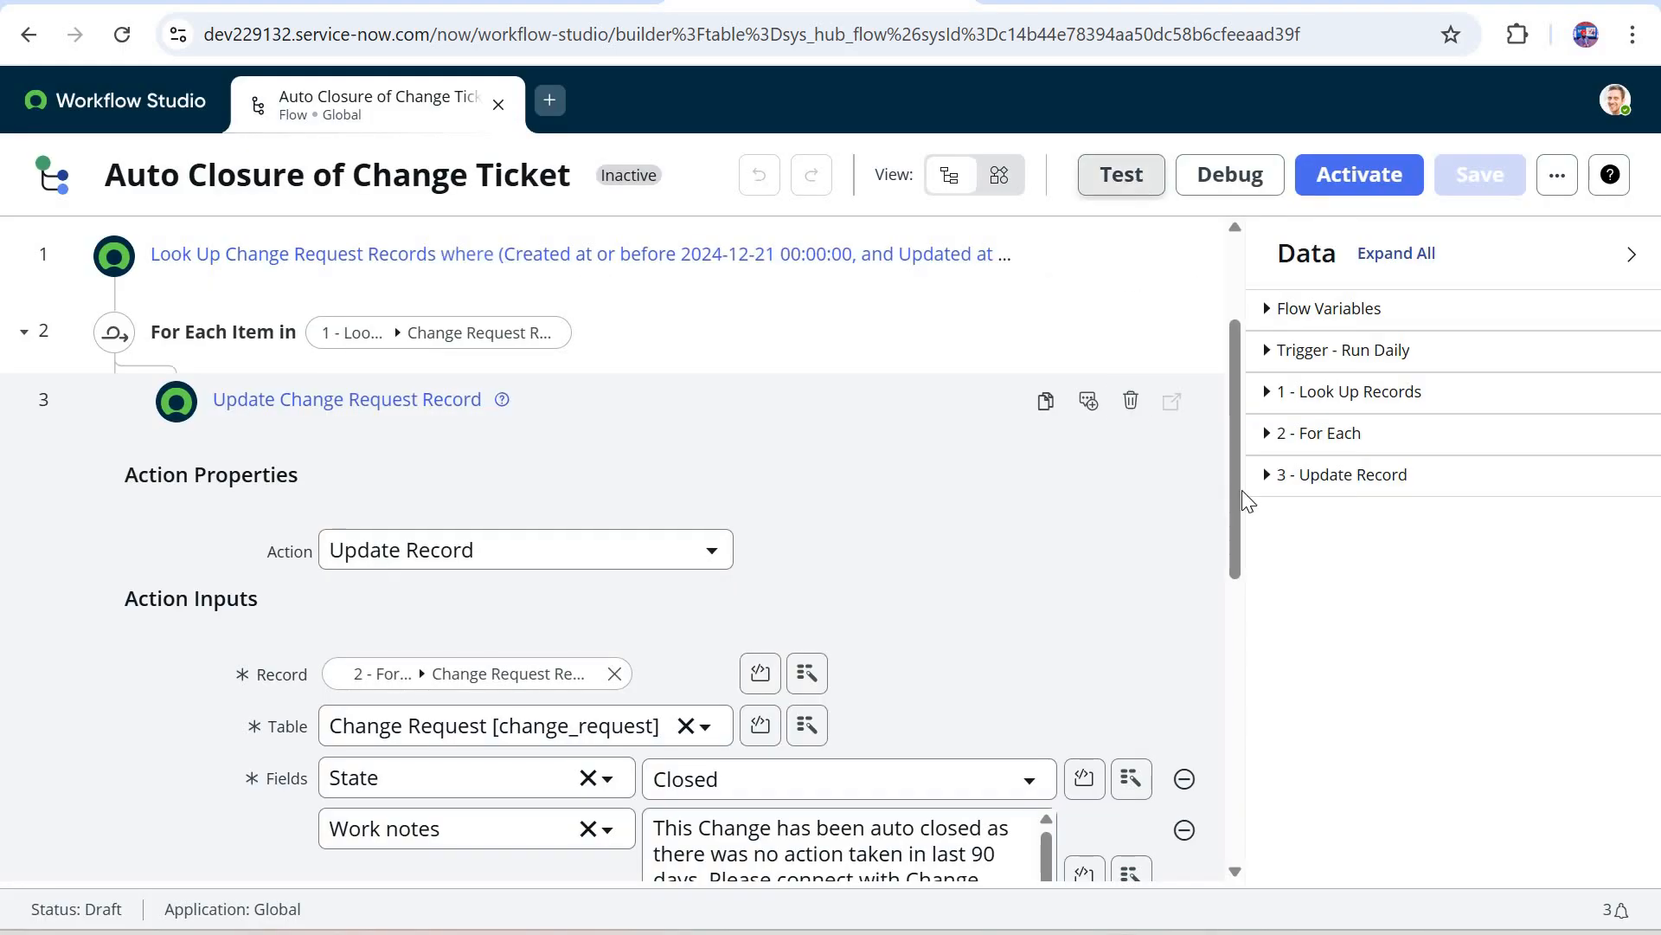
click(1121, 174)
click(1267, 551)
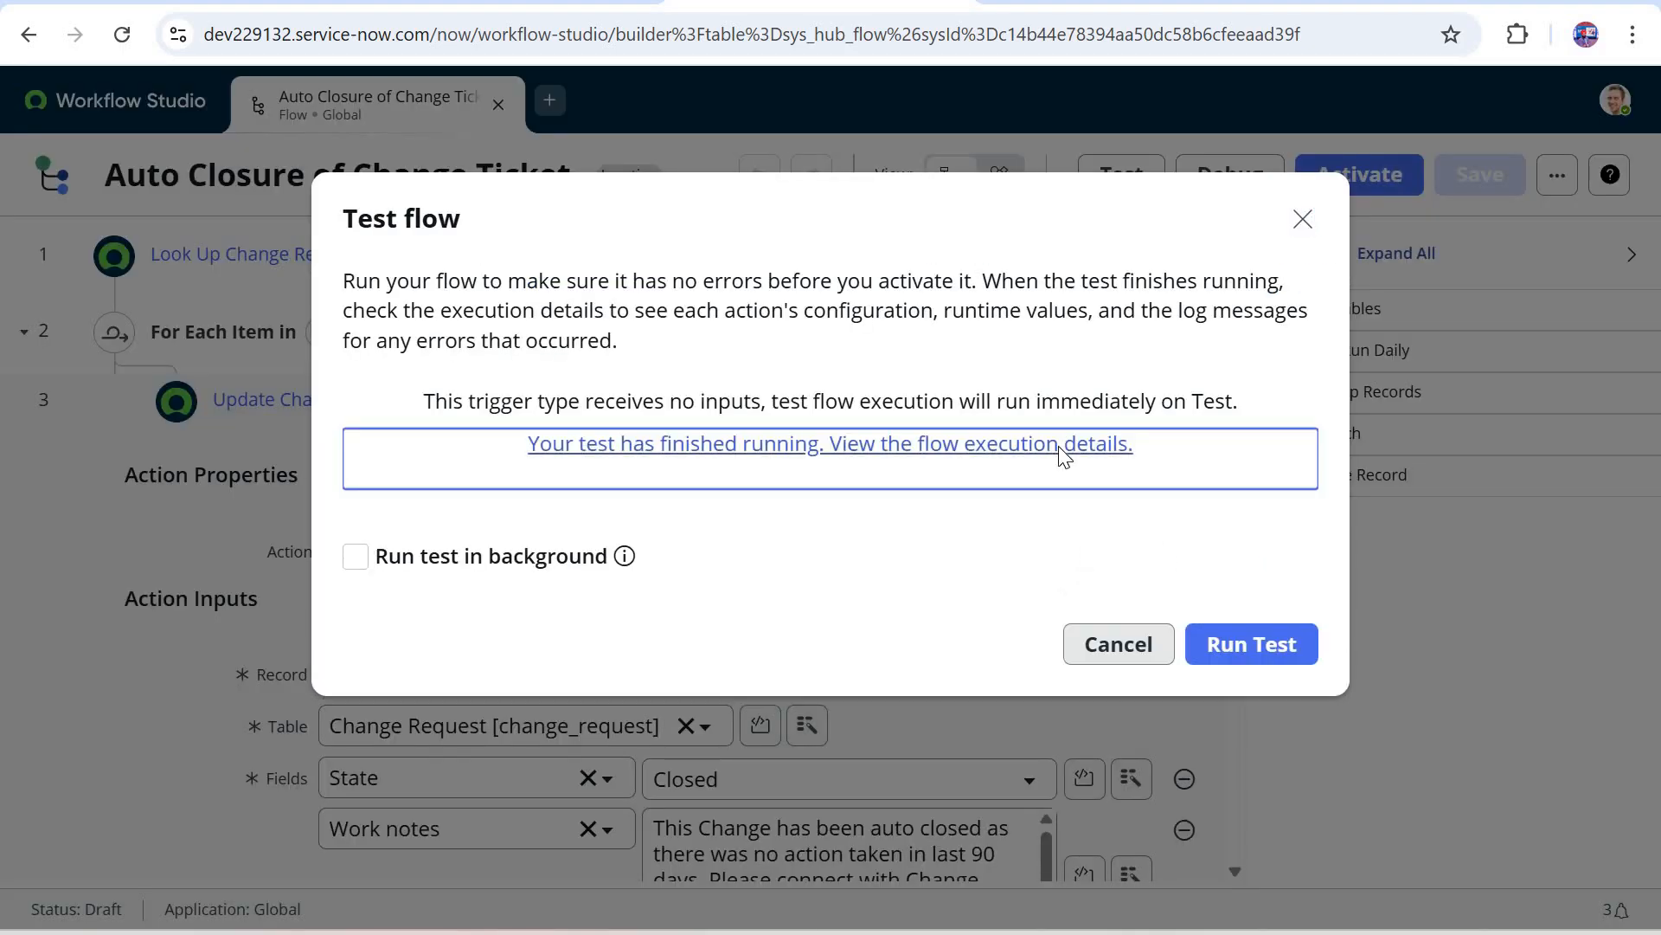
click(1064, 456)
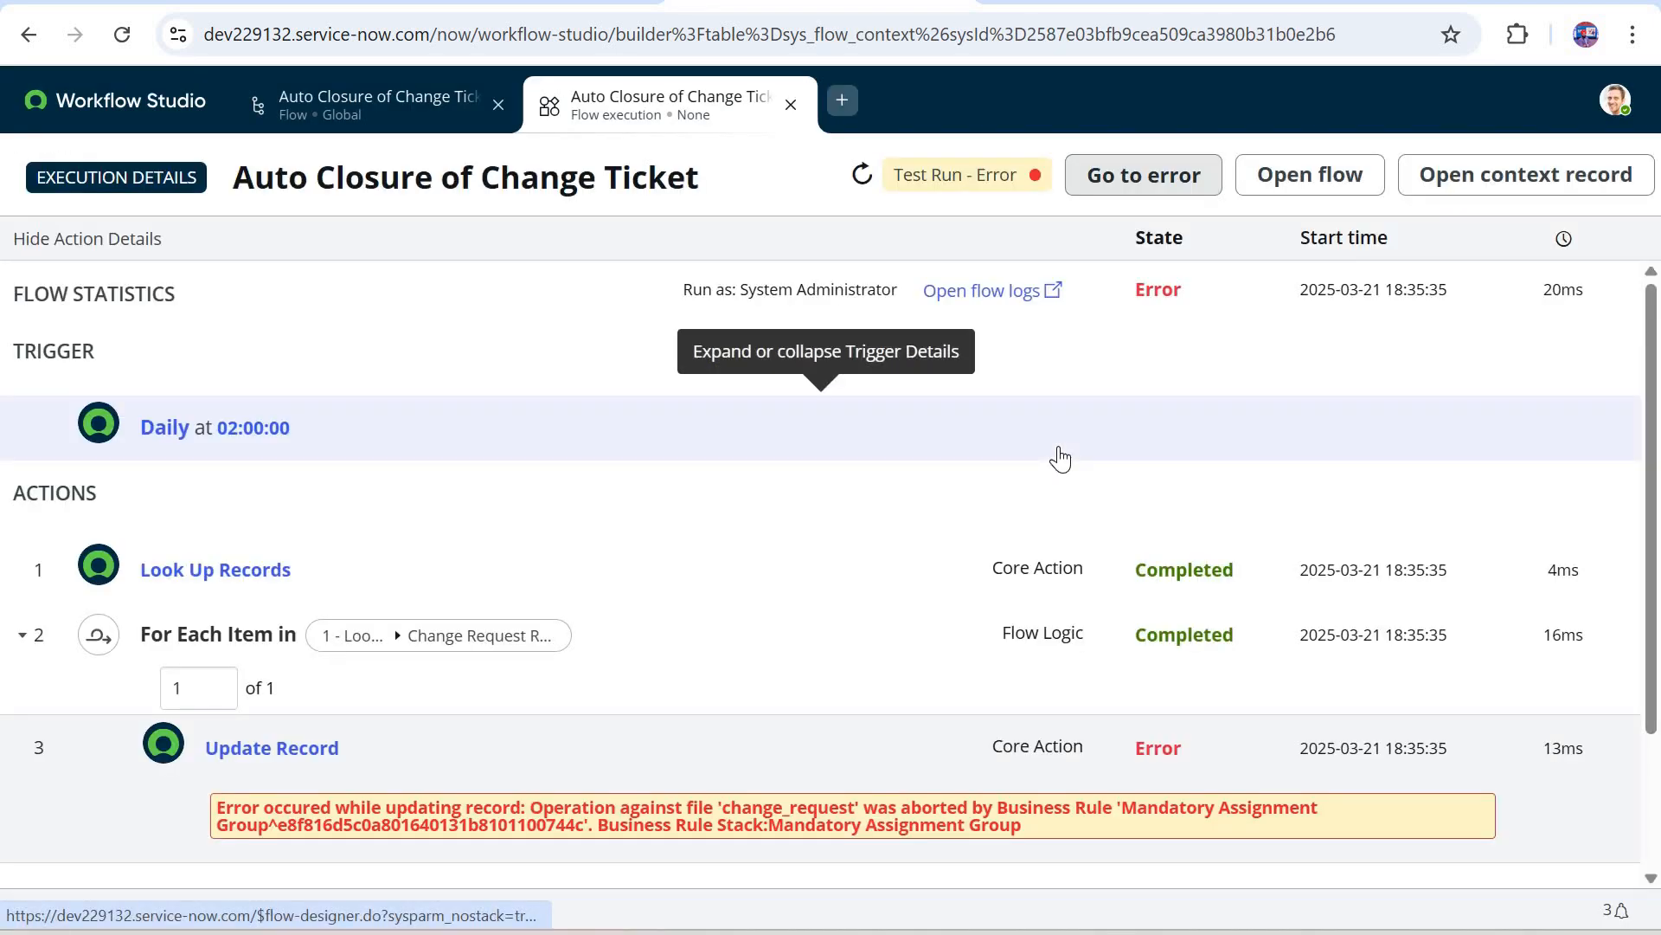
Step: Expand the run's Update Record action and open the change request it processed to check the Assignment group field
scroll(317, 575, down, 3)
click(317, 575)
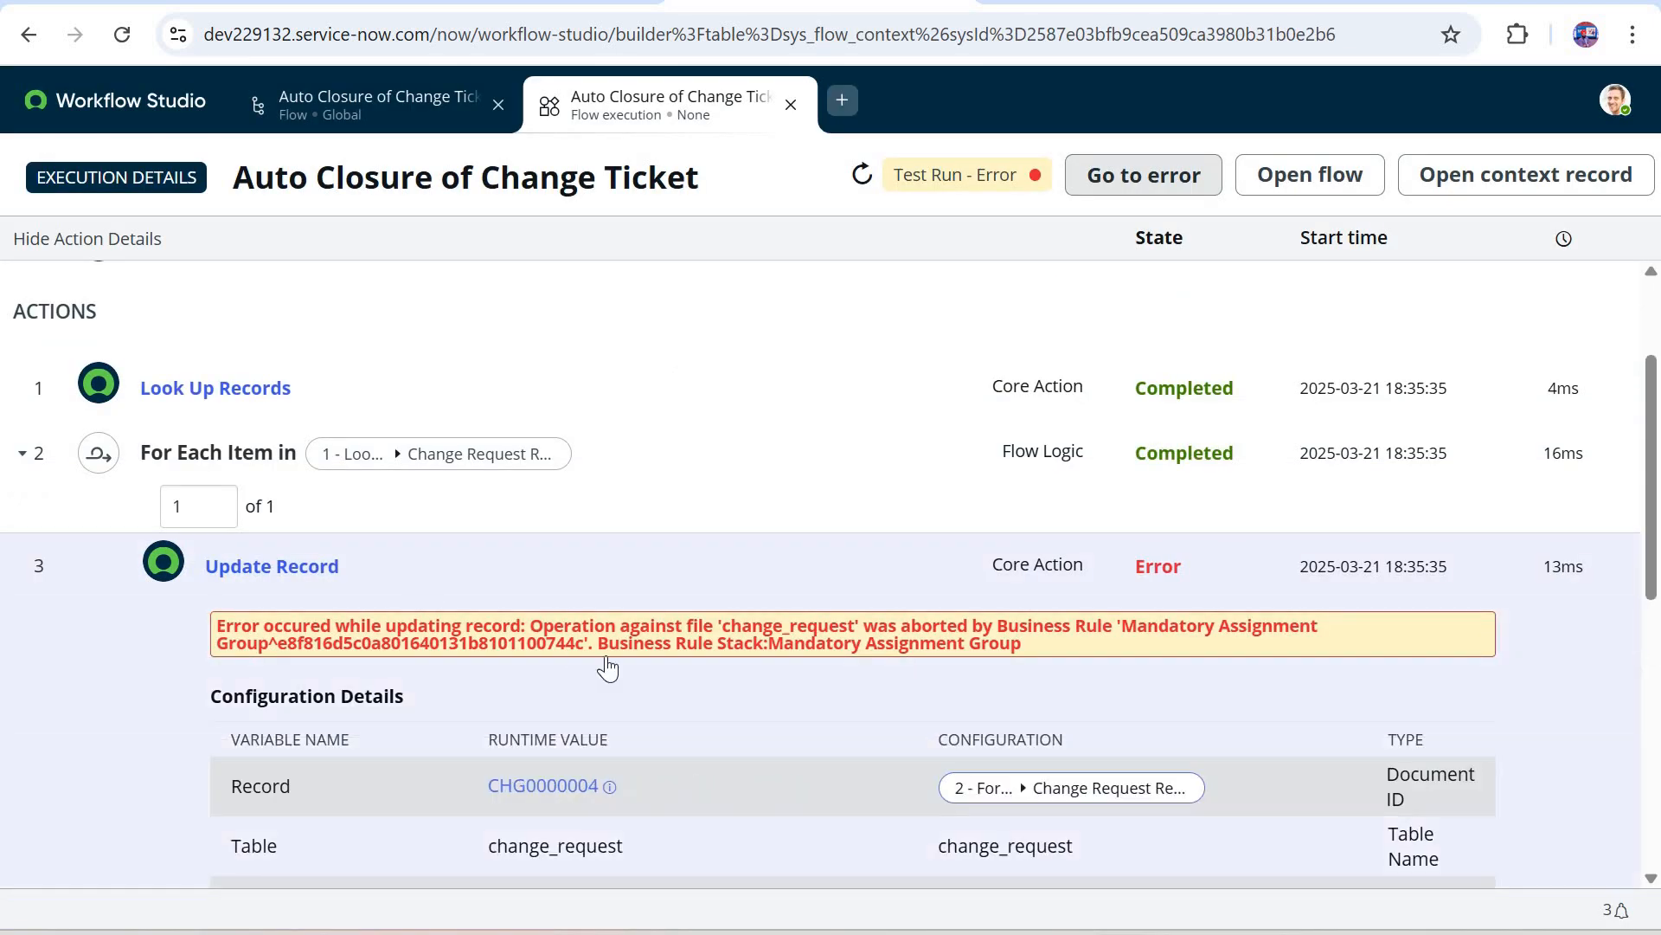
scroll(657, 605, down, 2)
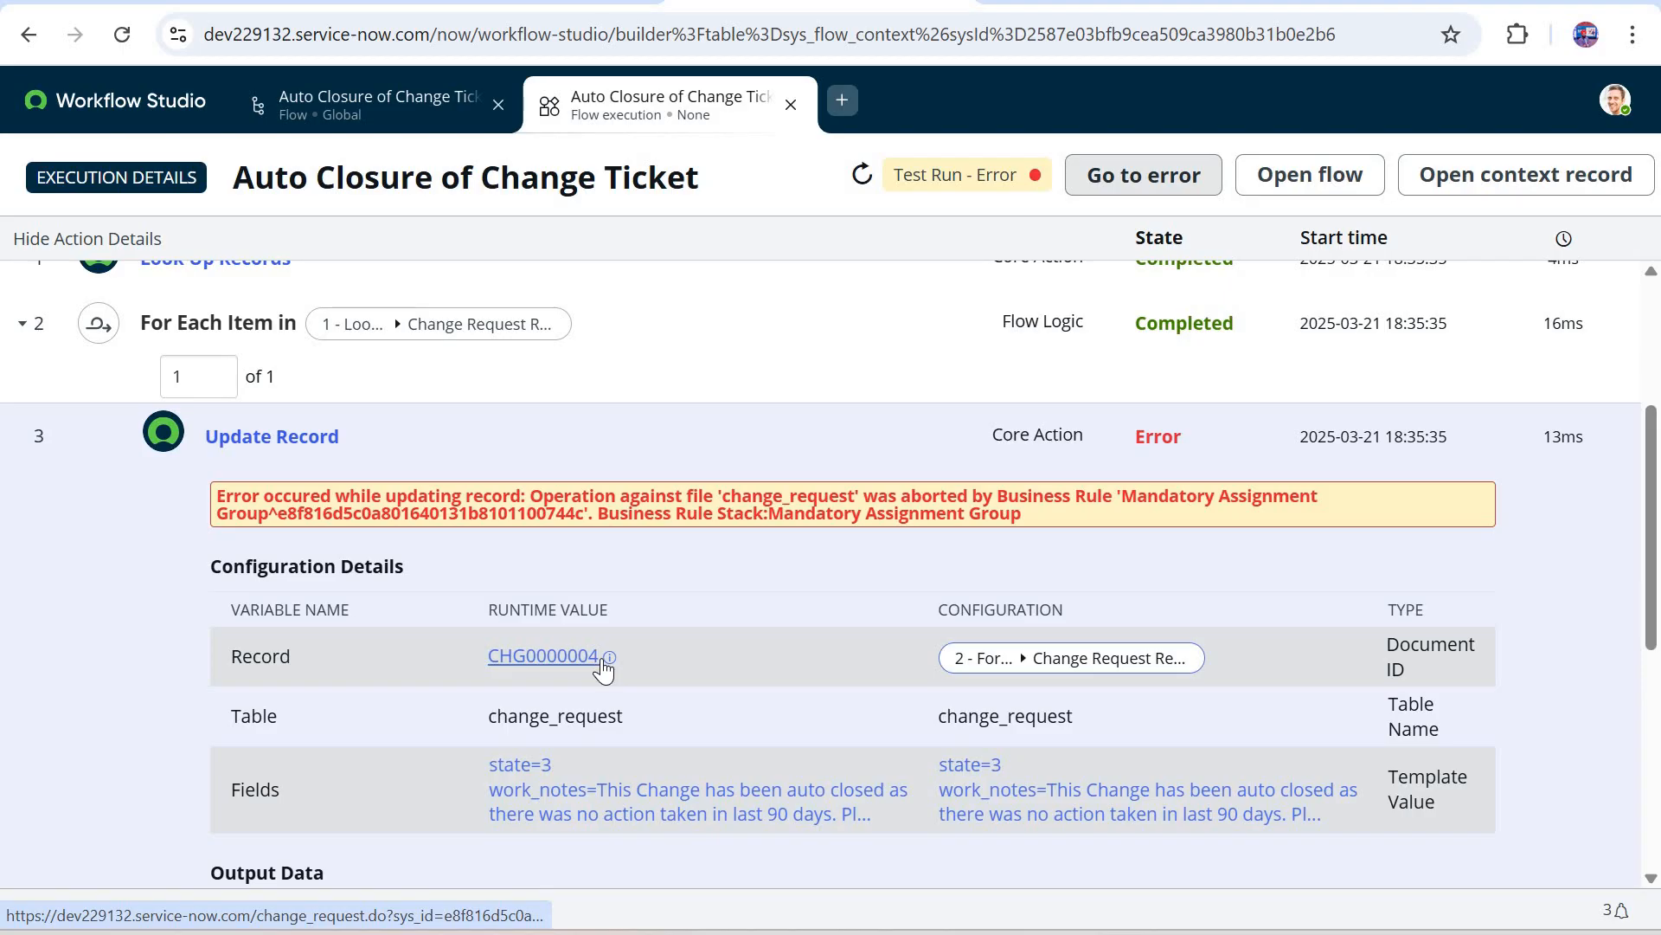
click(605, 662)
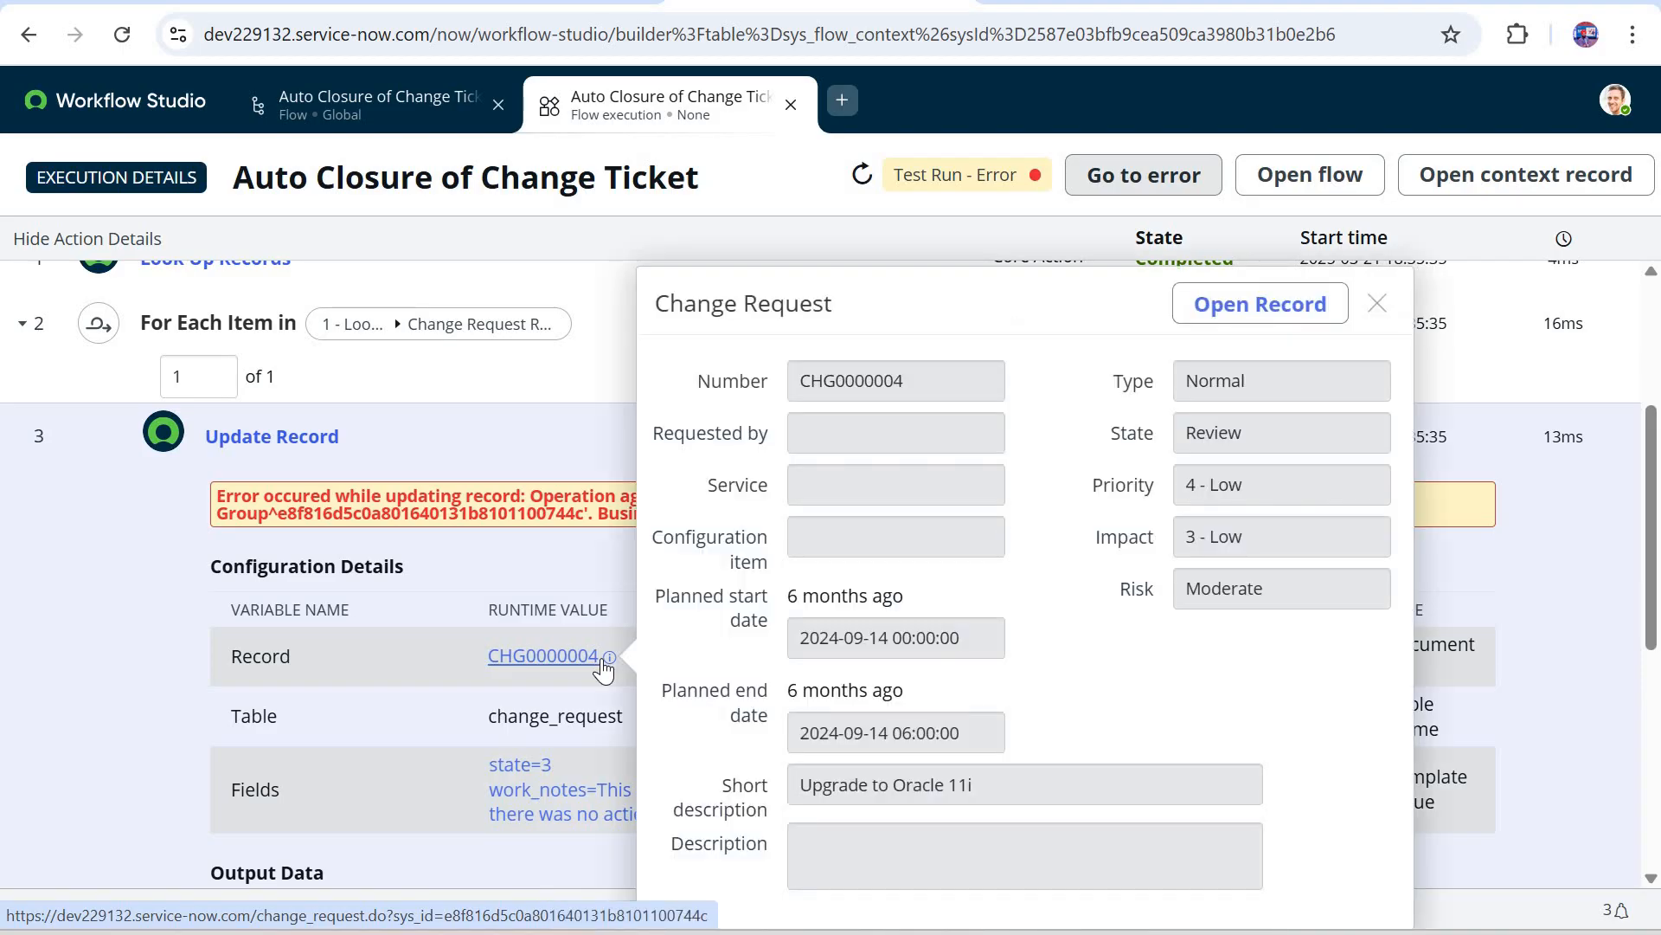
click(1208, 302)
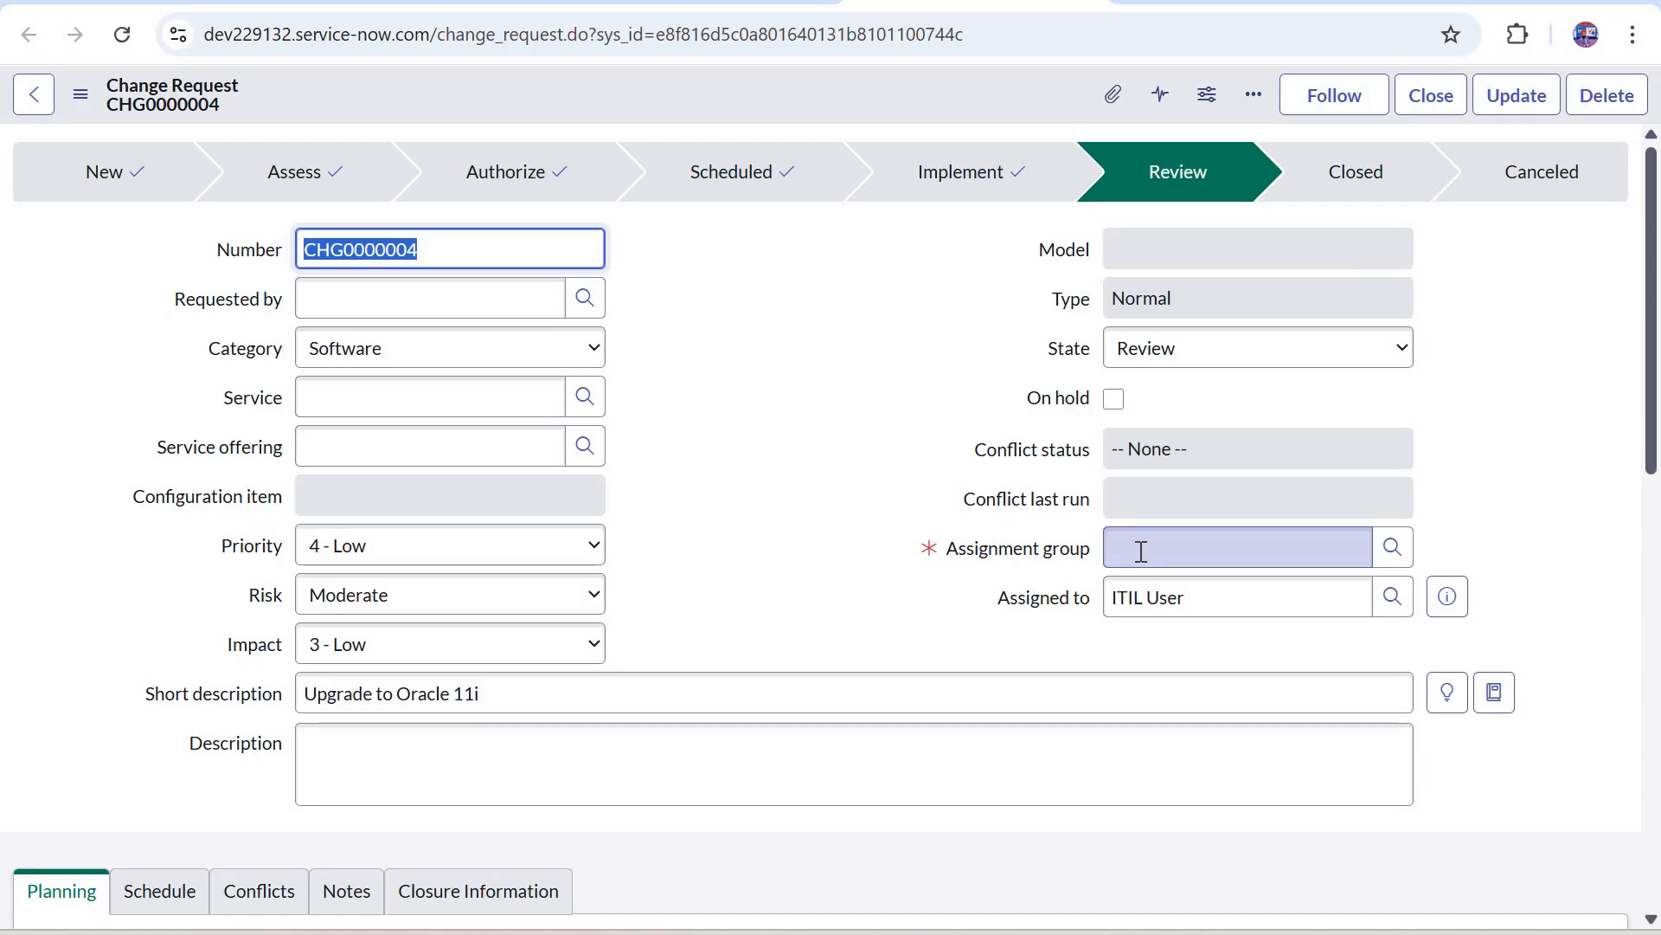
click(1142, 551)
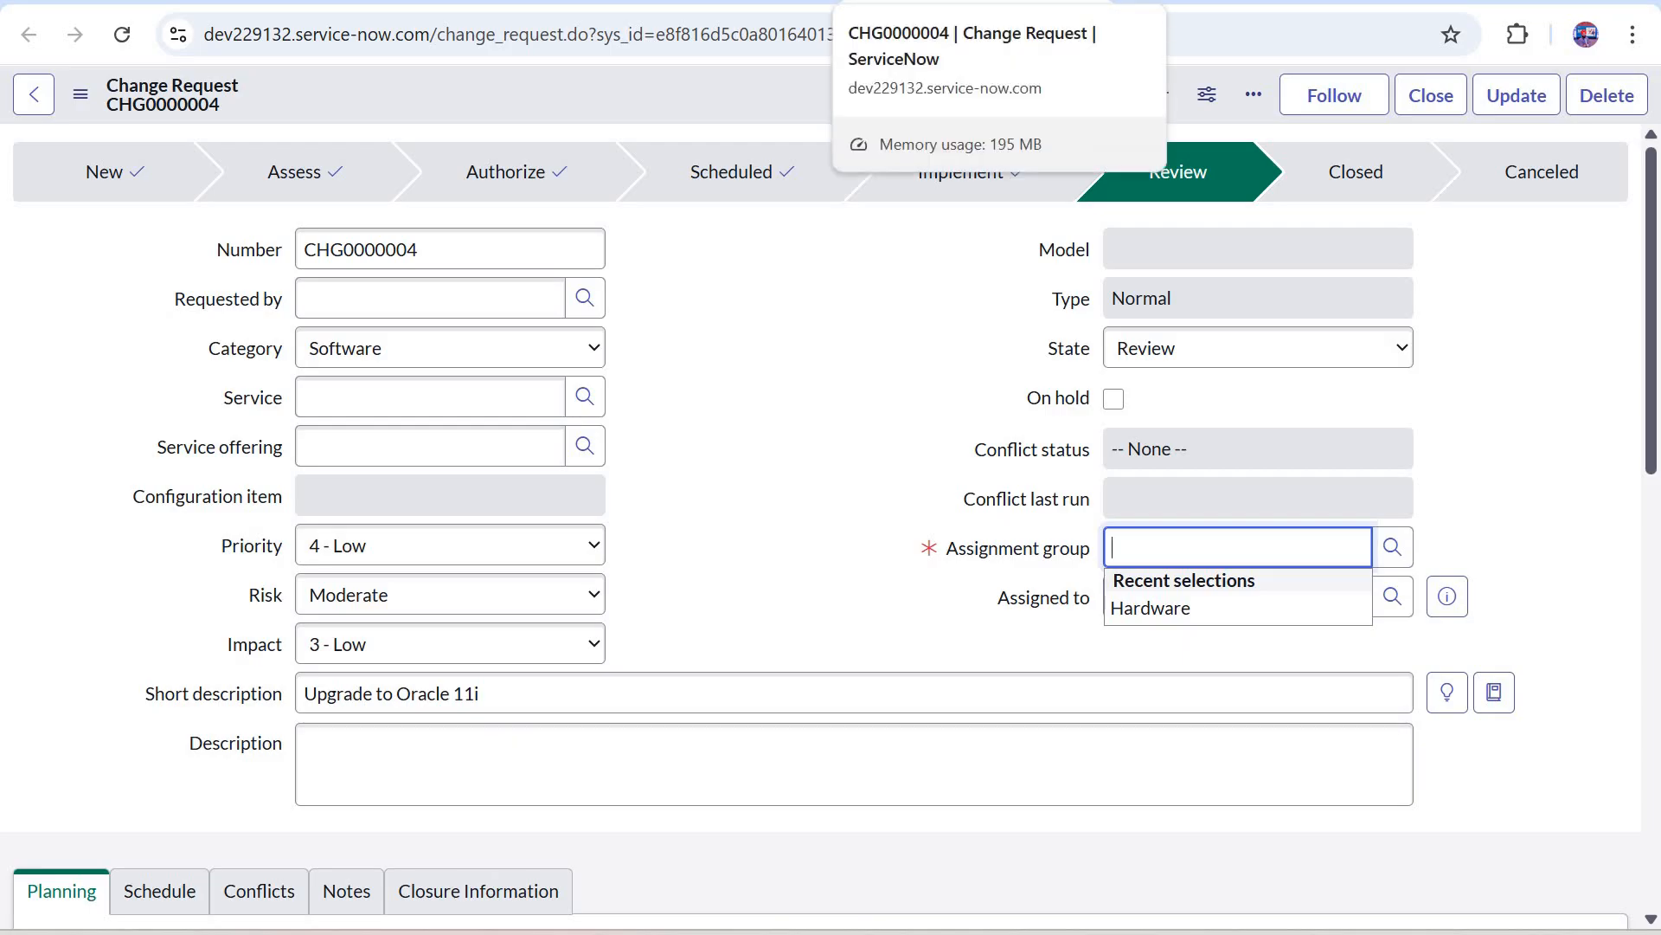
Step: Return to the Auto Closure of Change Ticket flow and add an Assignment group field to the Update Change Request Record action
click(744, 1)
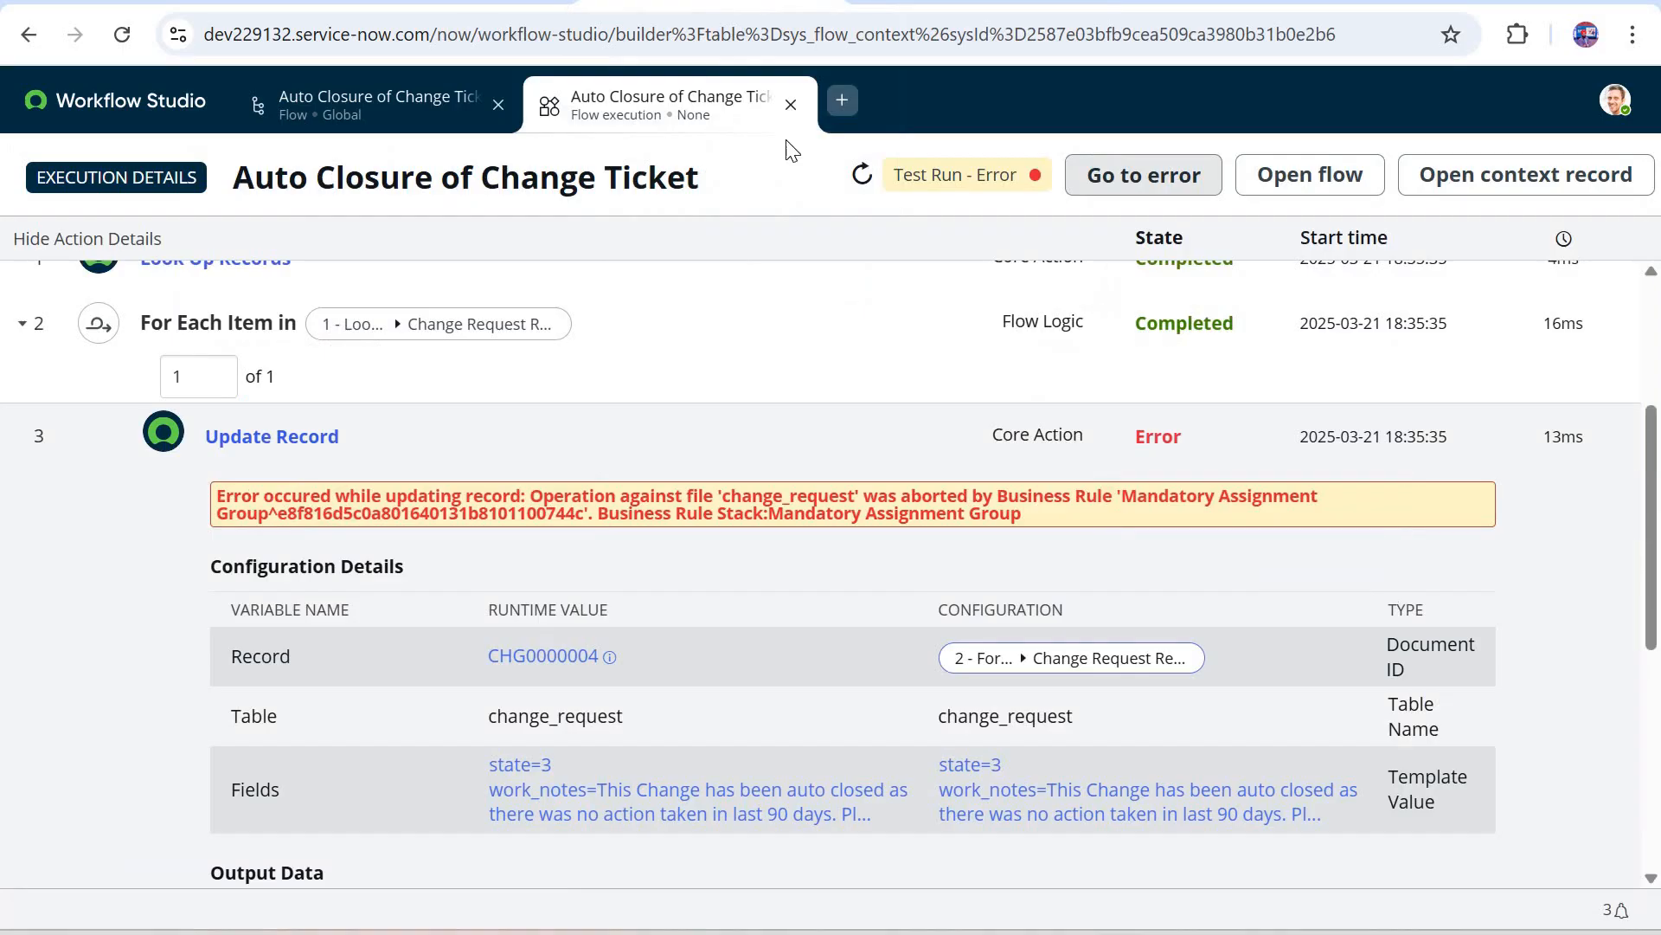
click(416, 107)
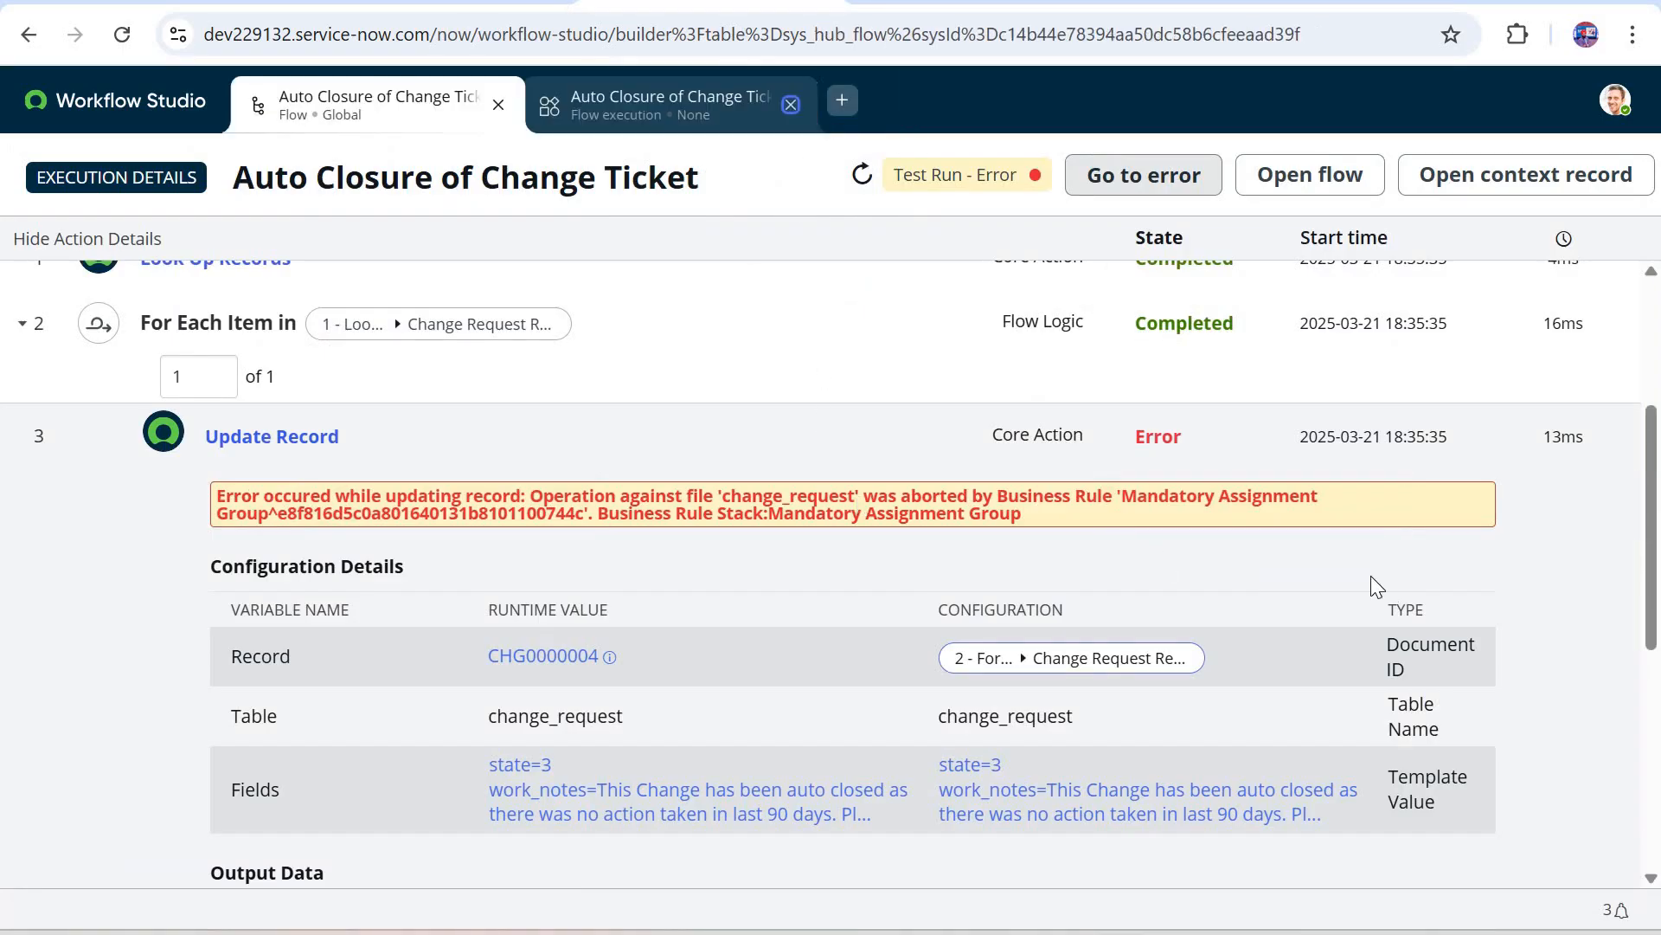
click(1145, 649)
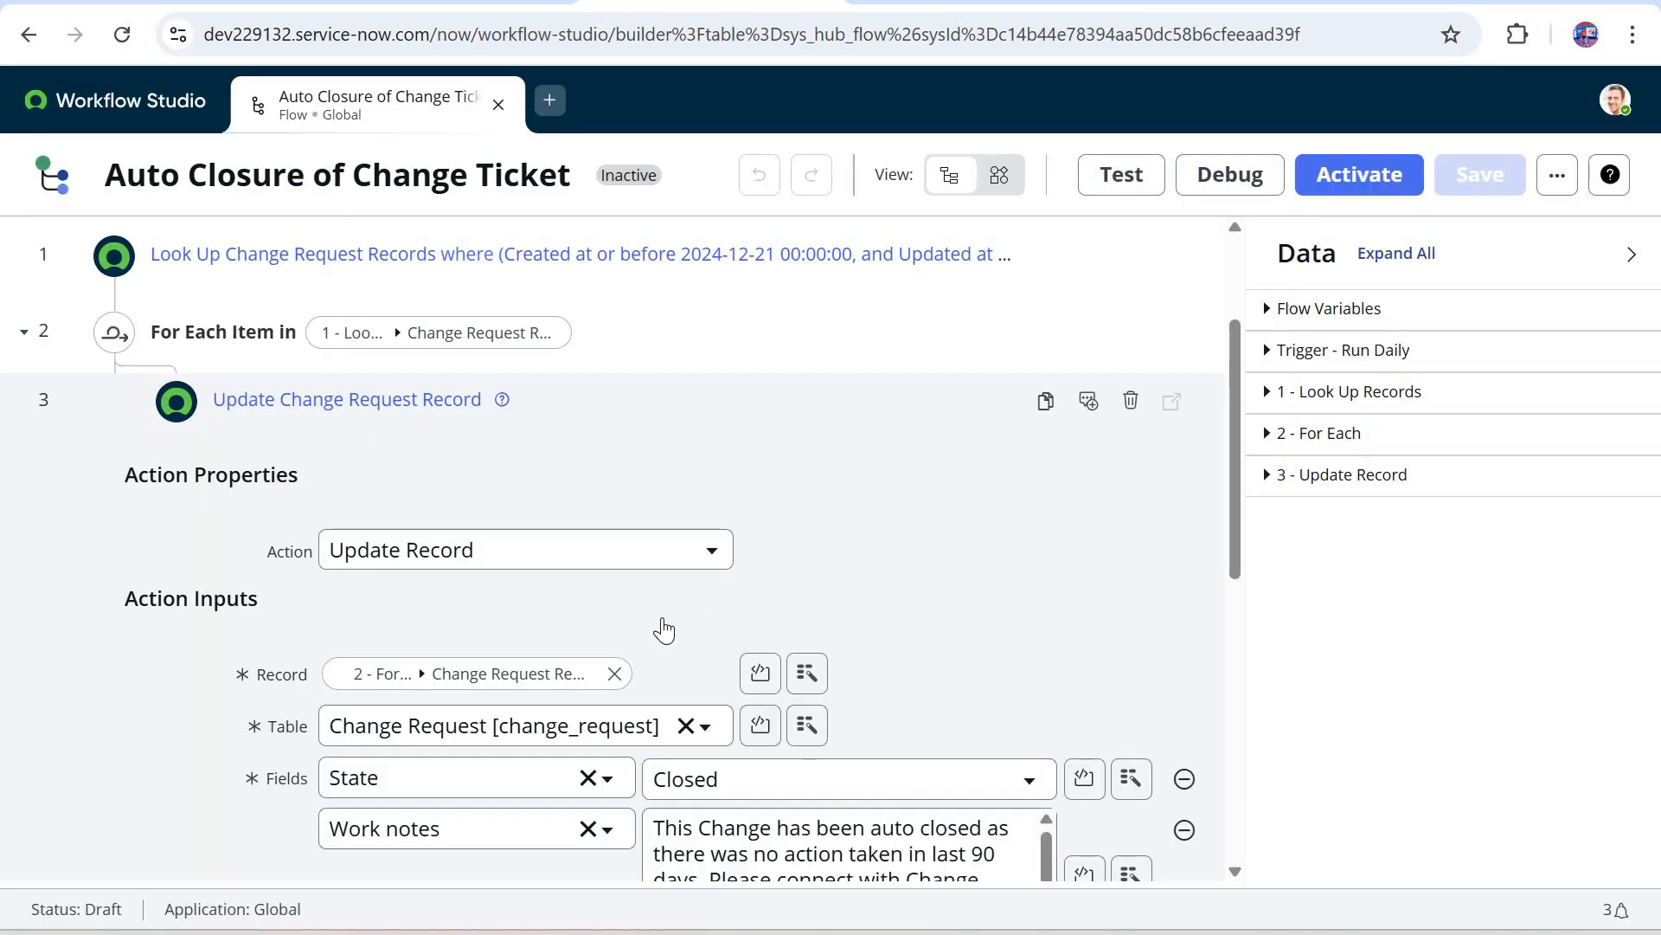
scroll(485, 647, down, 5)
click(517, 651)
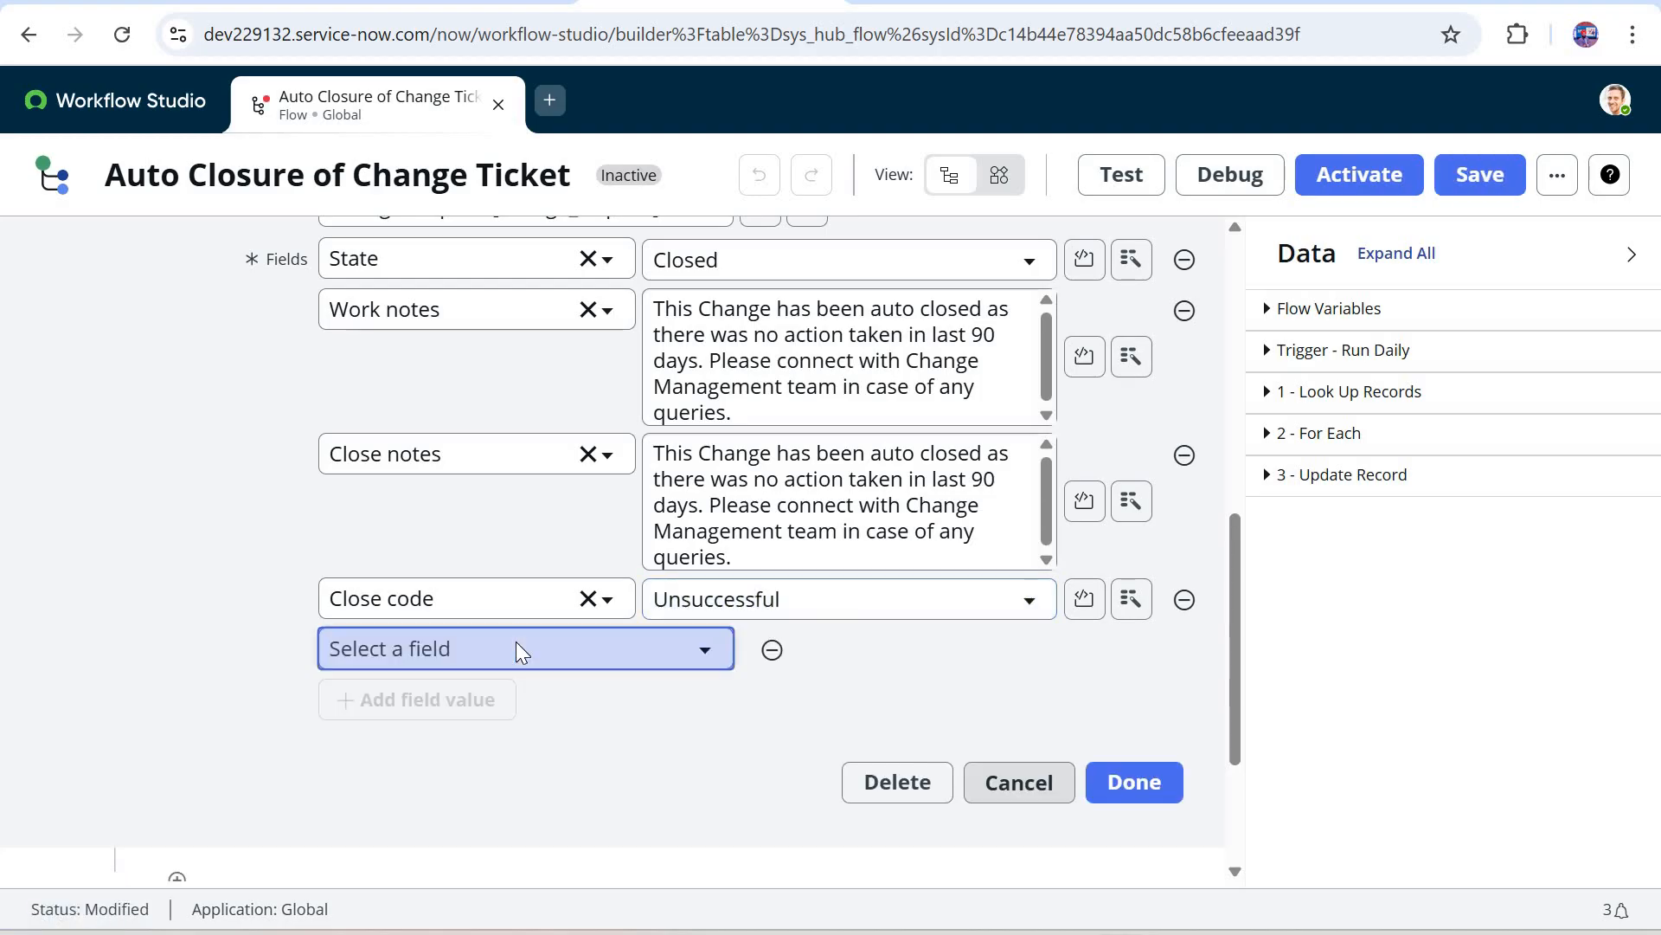
click(516, 648)
text(ass)
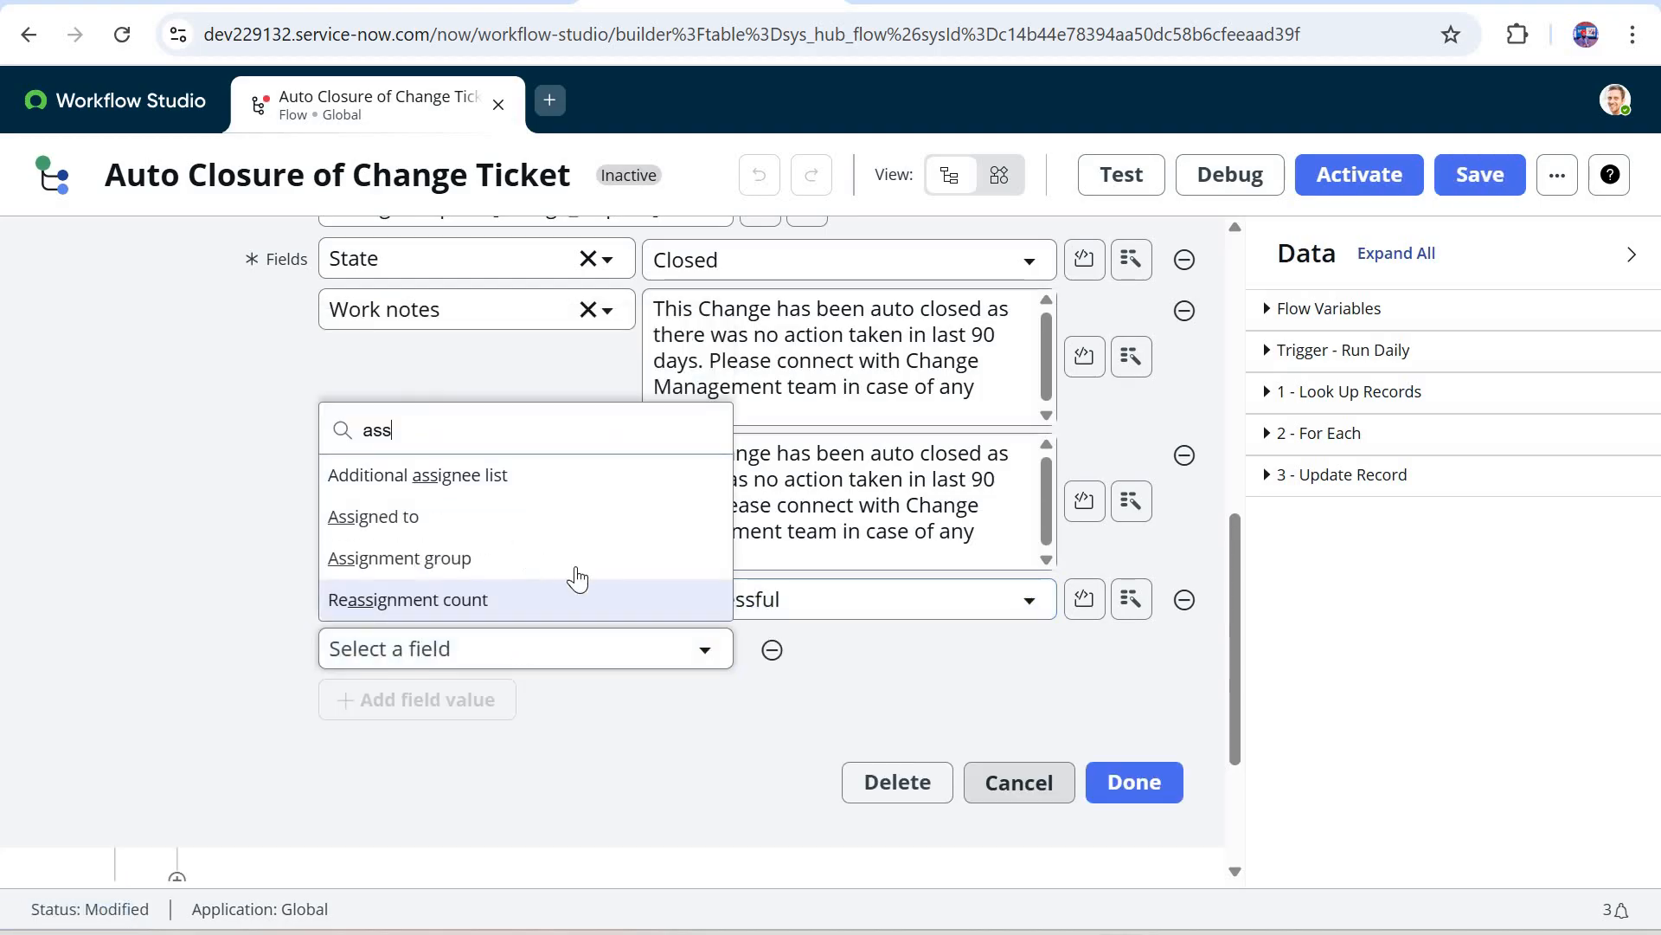
key(Return)
Step: Set the action's Assignment group value to Service Desk, finish editing the action and save the flow
click(837, 665)
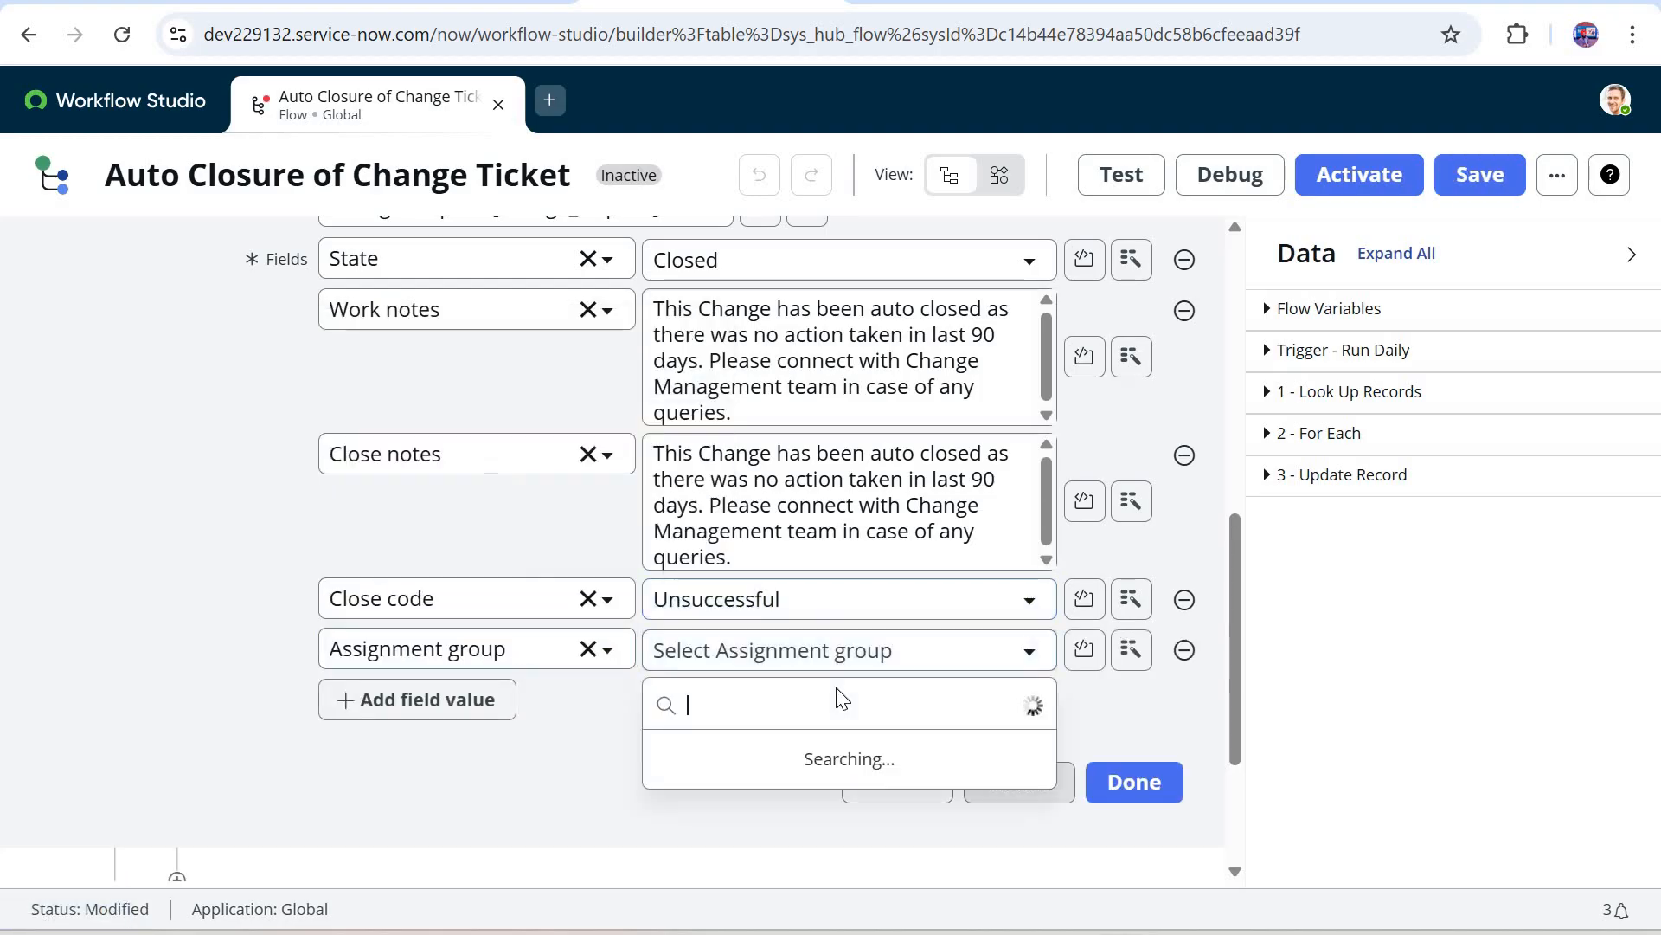
text(har)
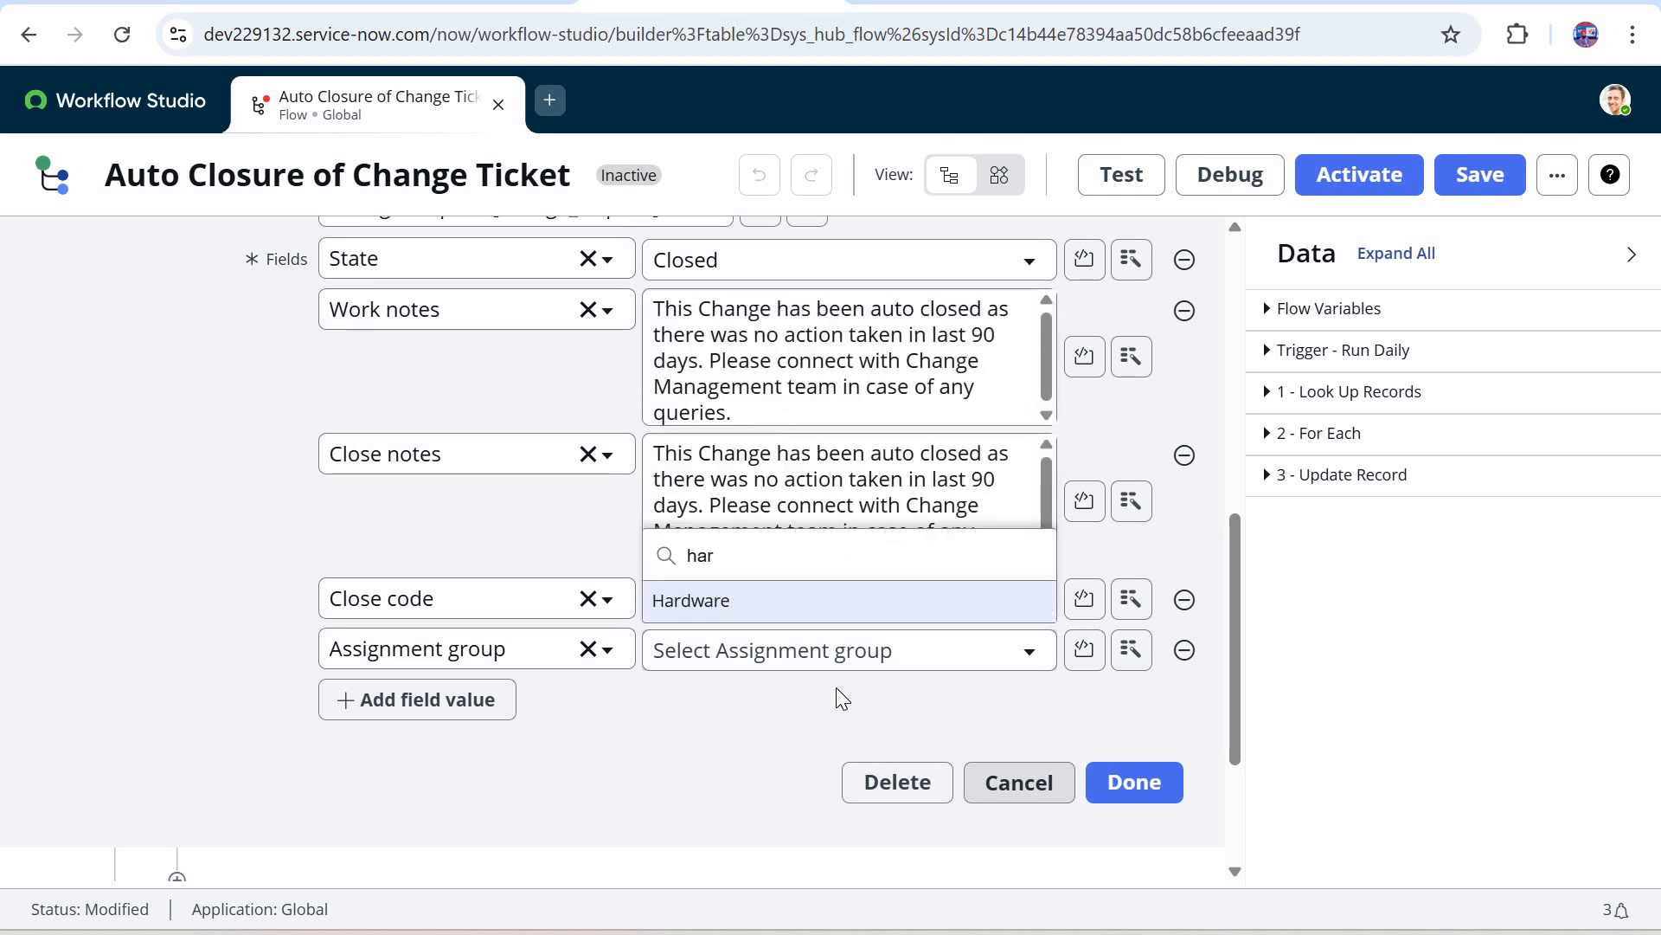
key(BackSpace)
key(BackSpace)
key(BackSpace)
text(service)
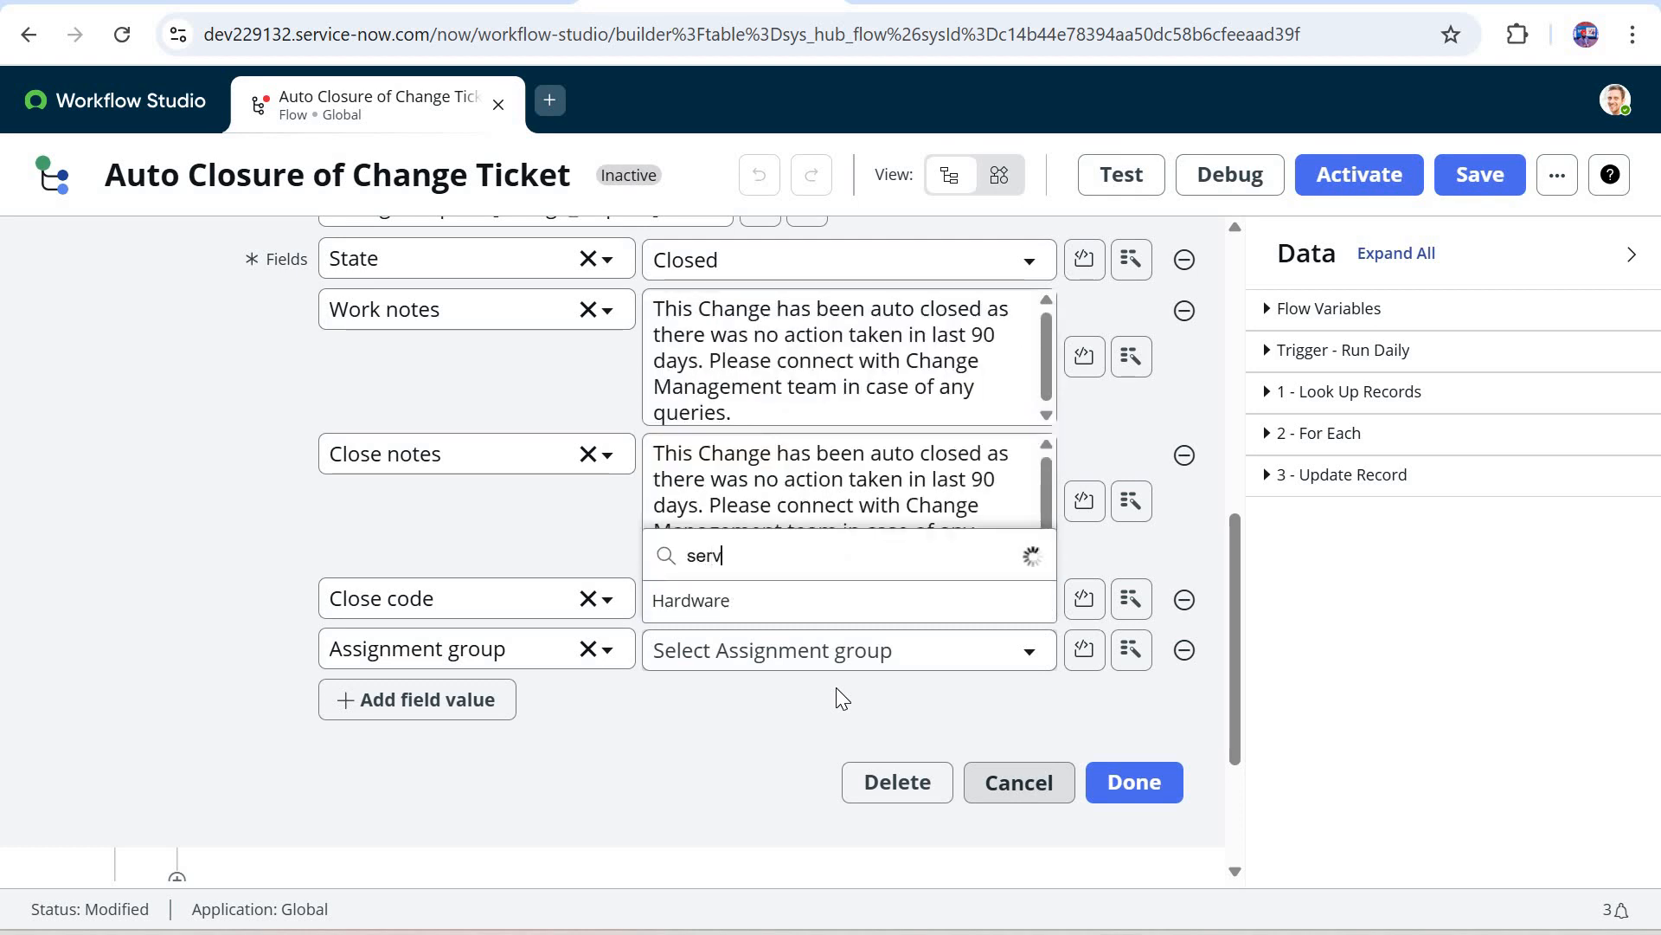
click(868, 605)
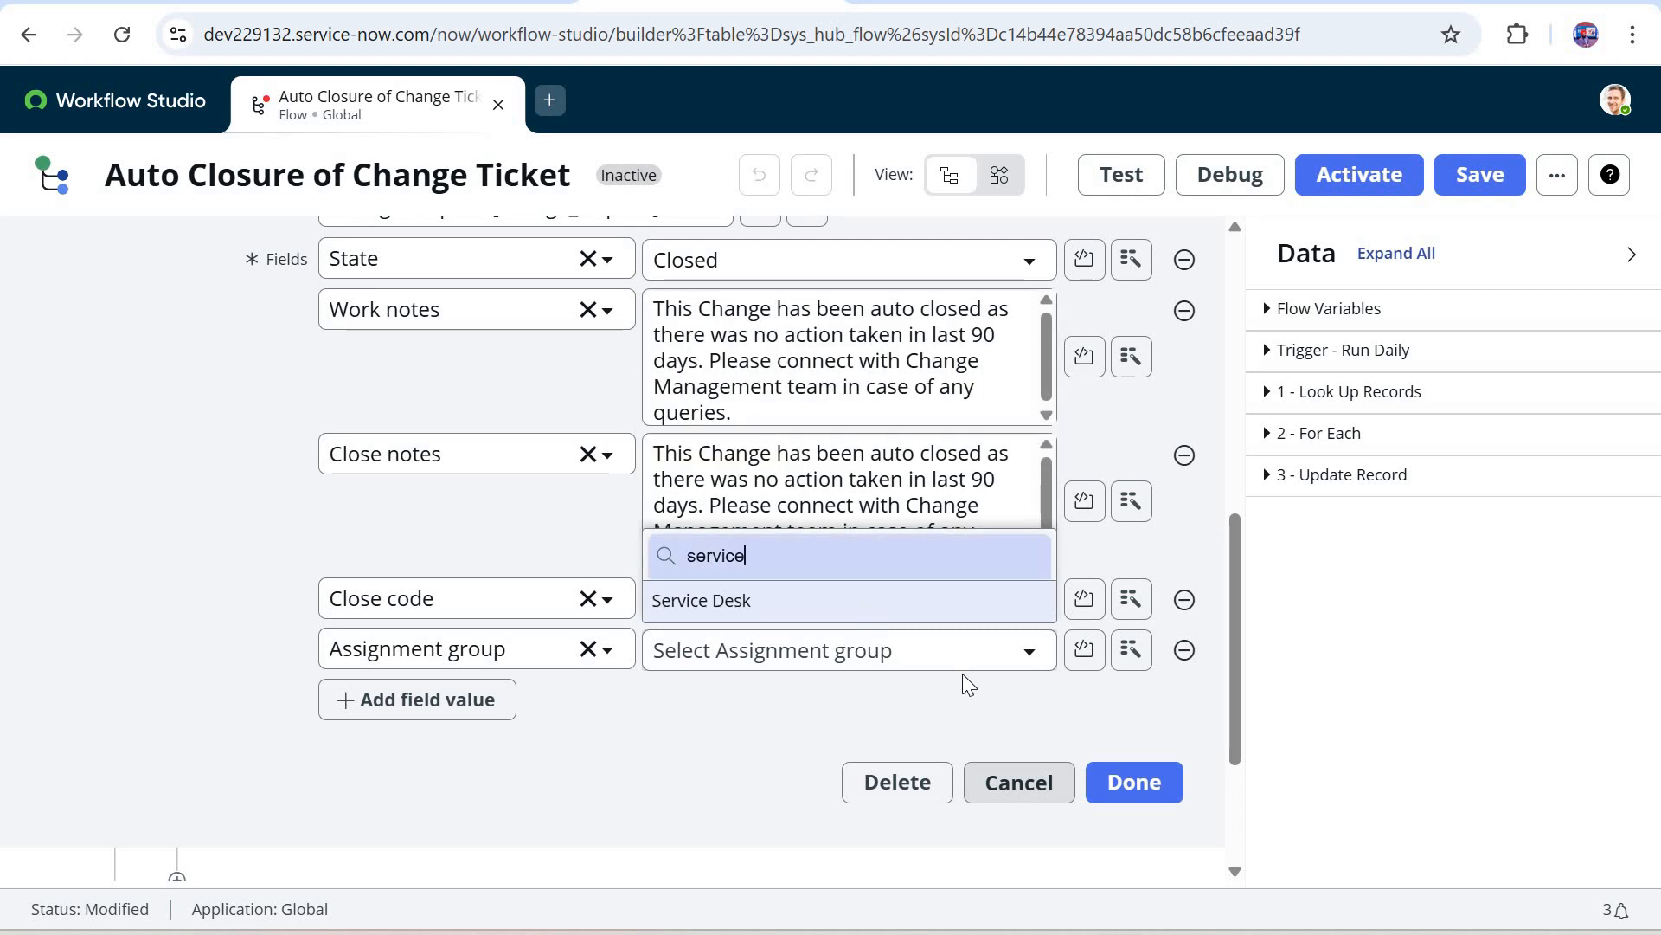
click(1123, 798)
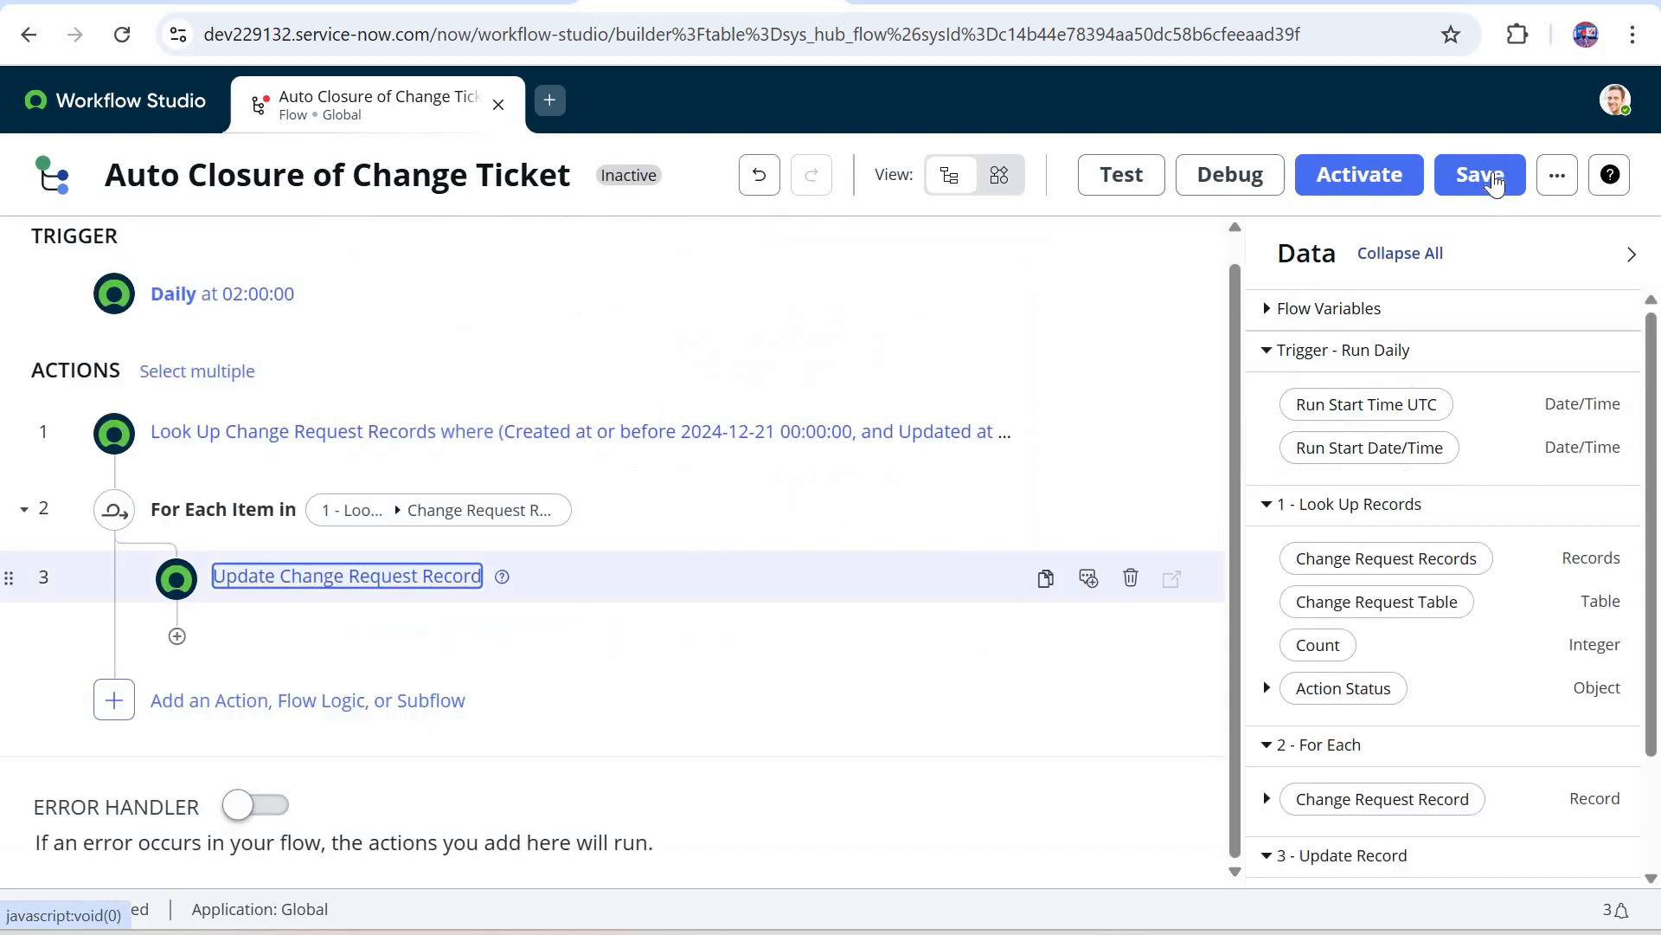
click(1480, 175)
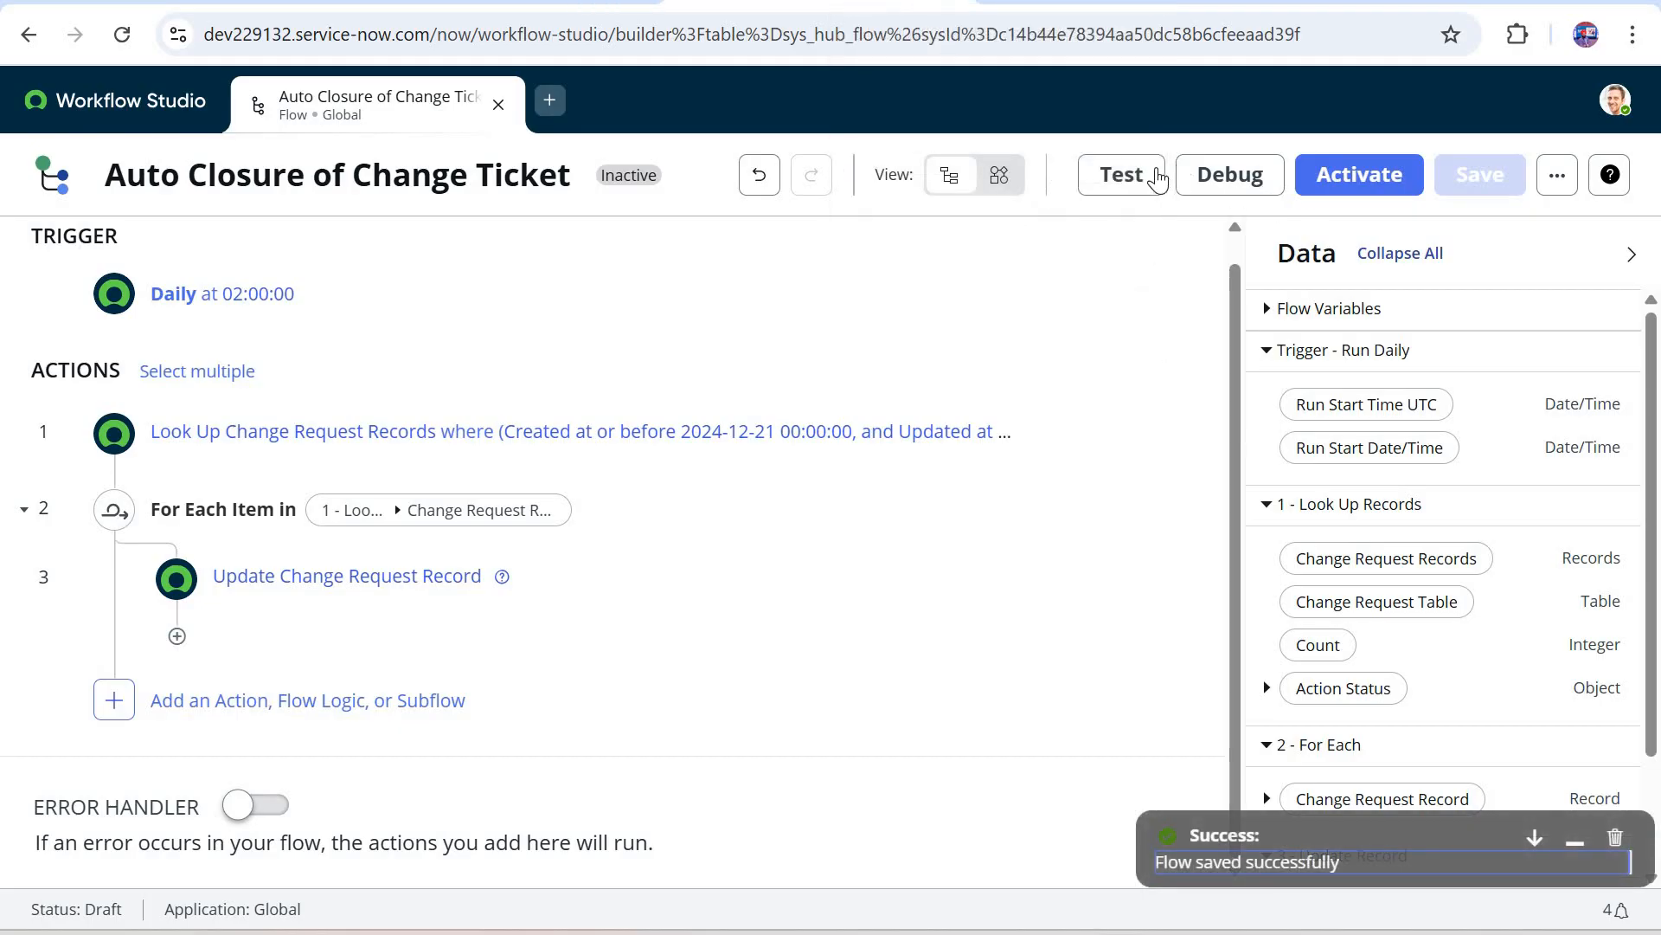
Step: Test the saved flow with the added assignment group and open its execution details
click(1158, 177)
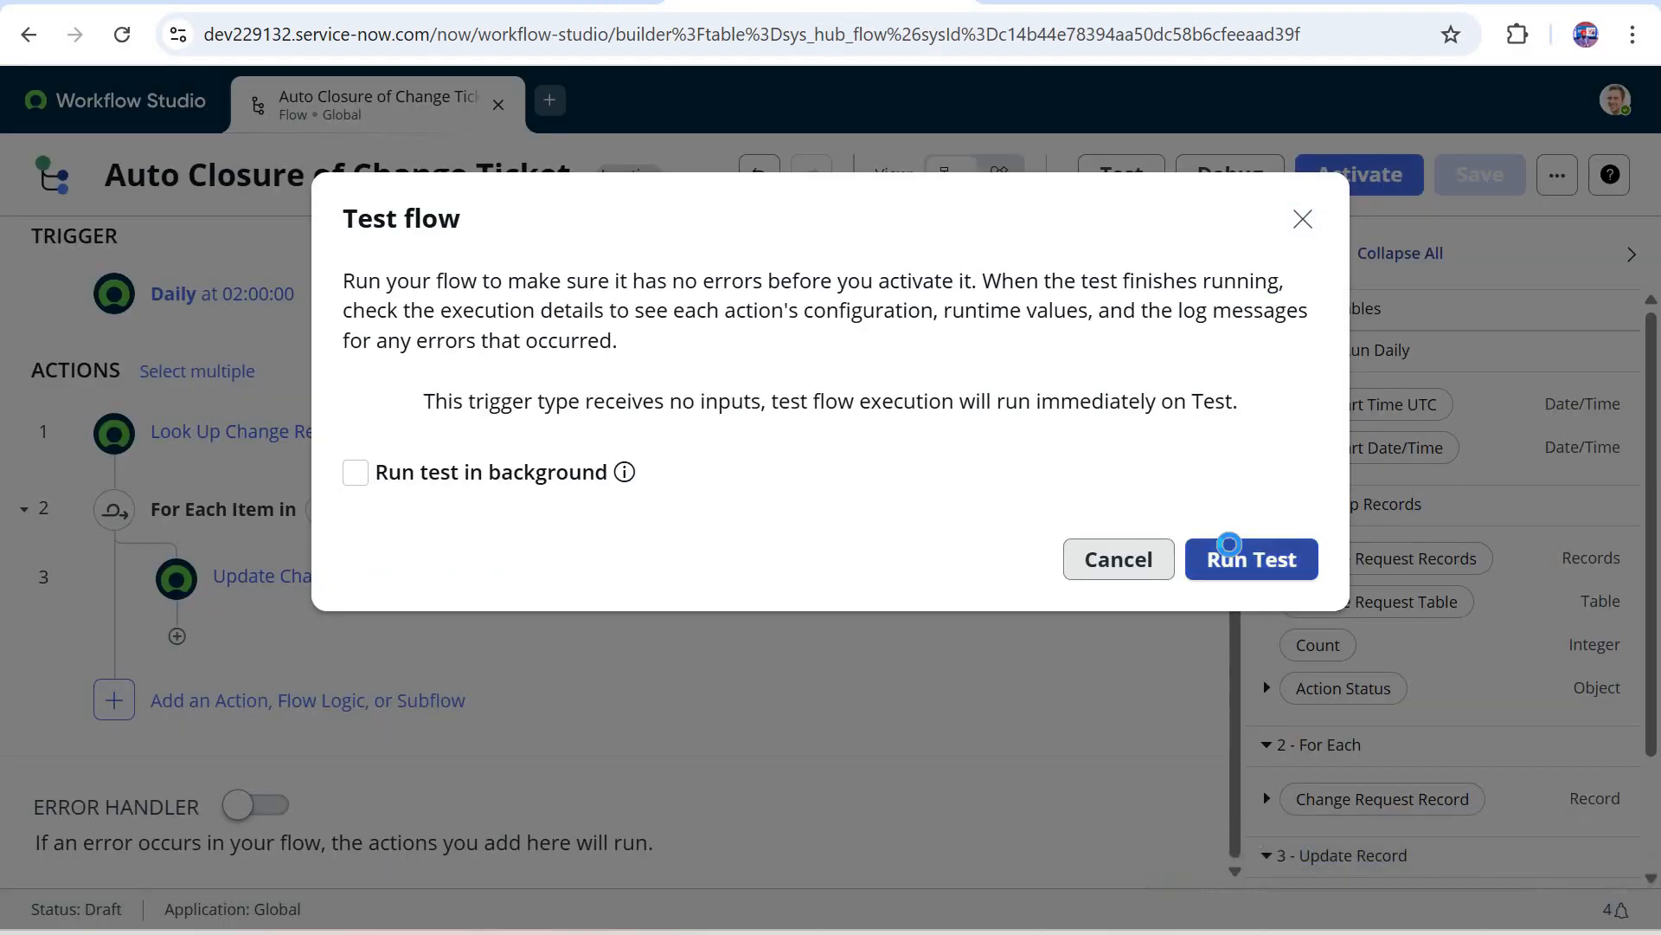
click(1229, 554)
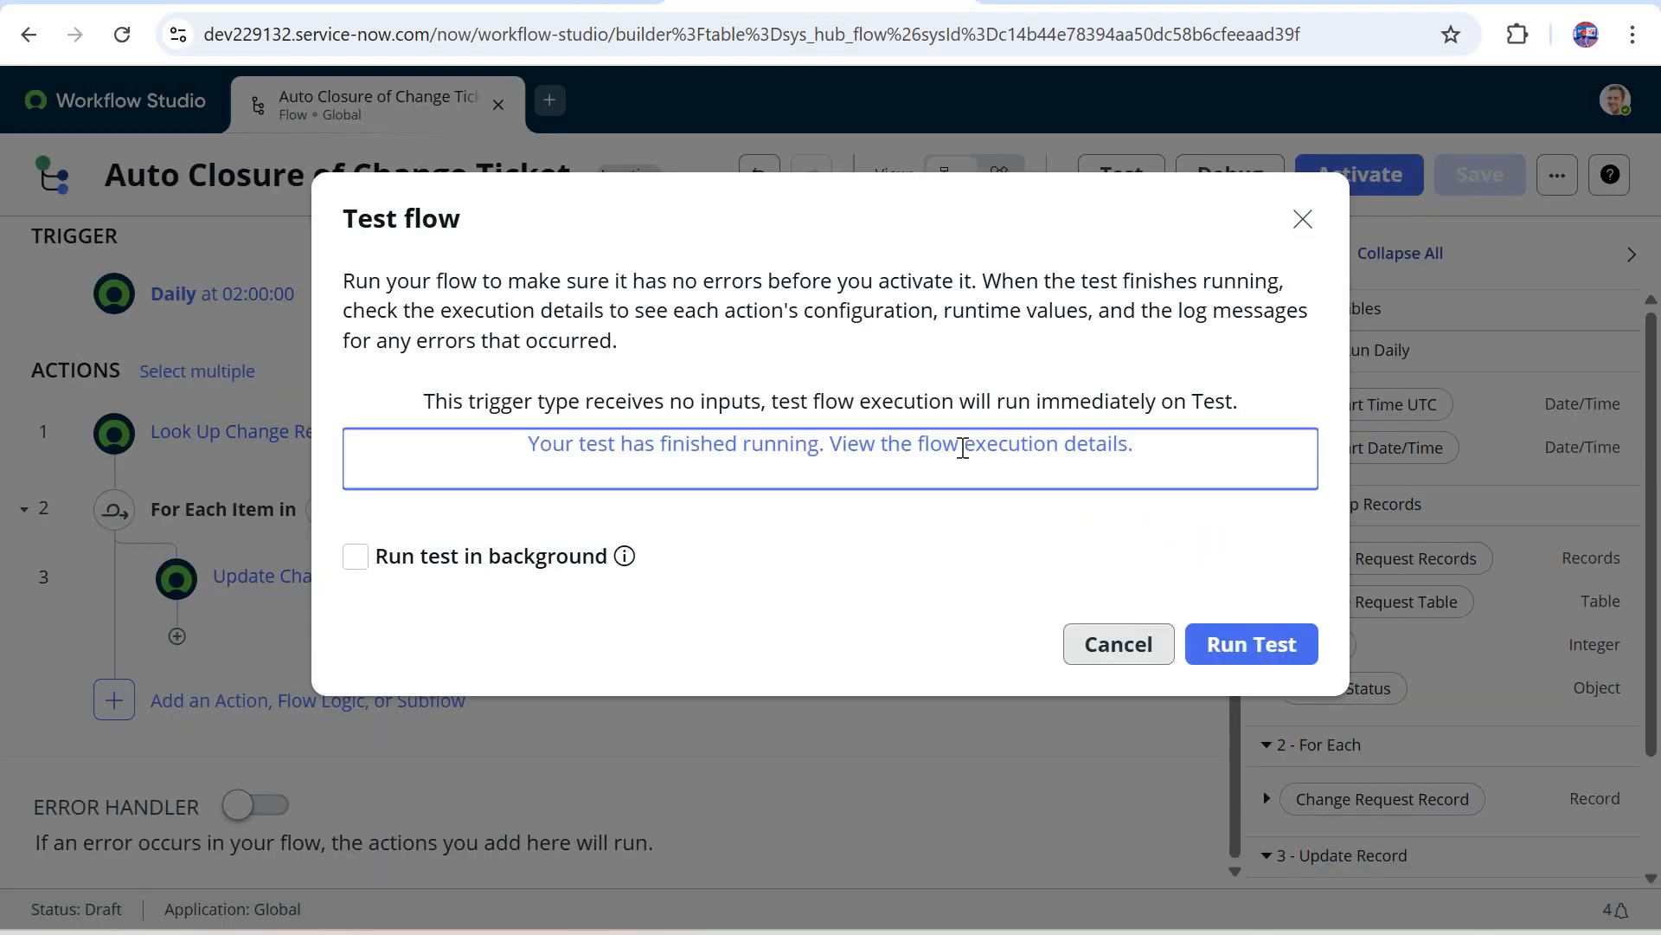
click(962, 445)
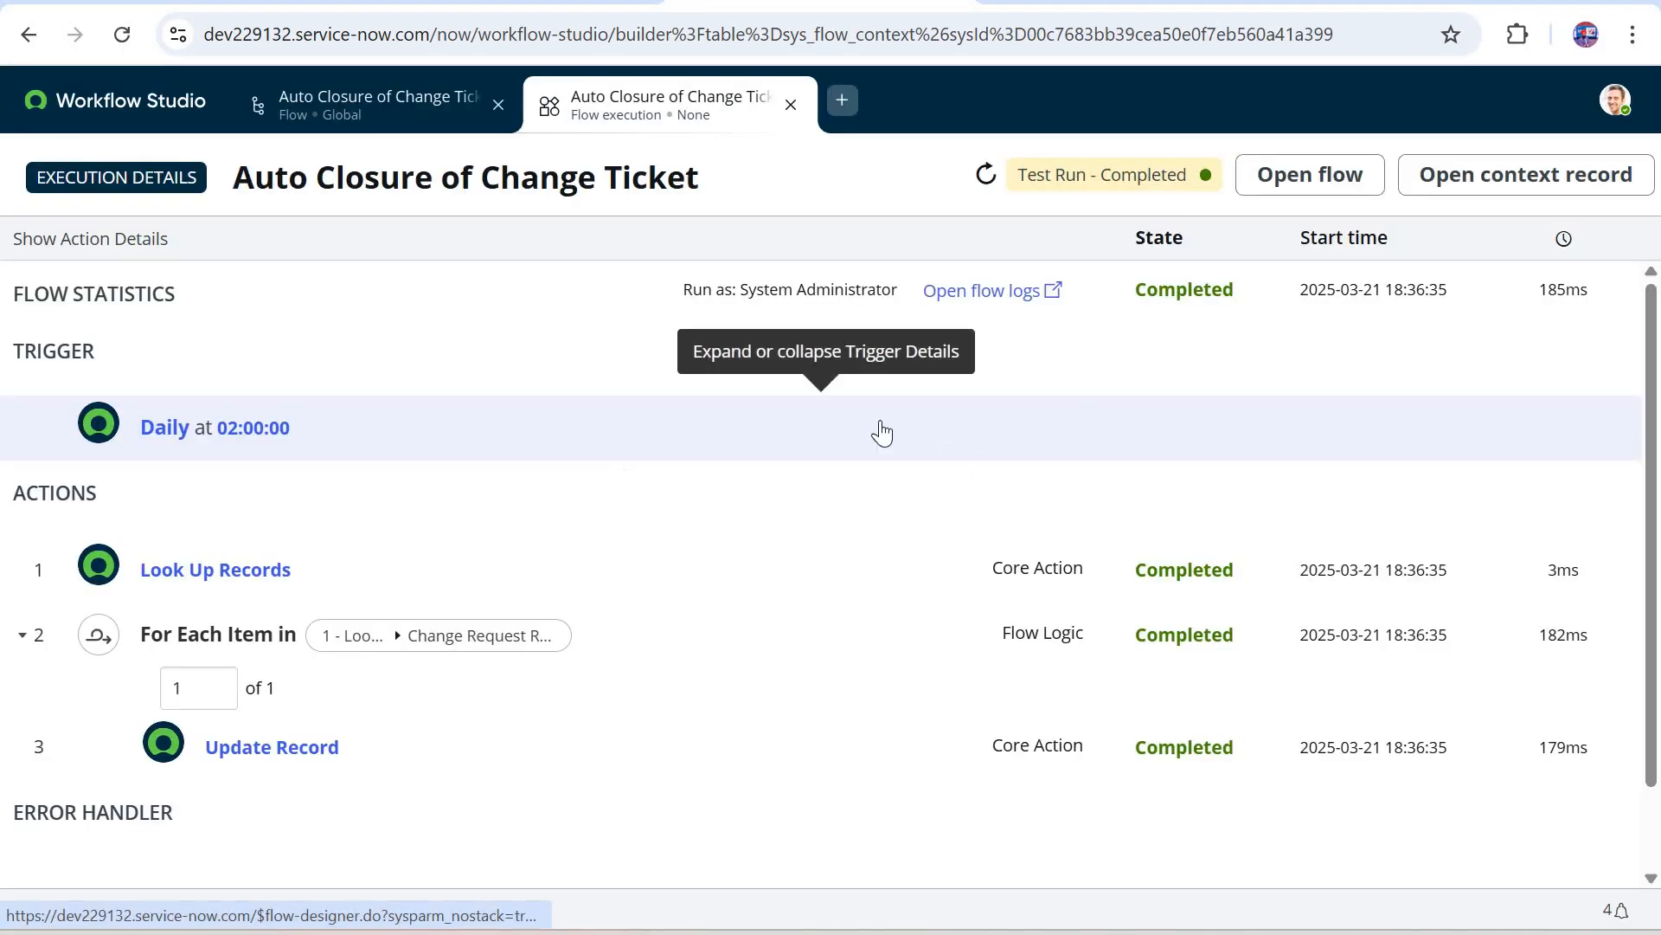
Step: Expand the Update Record action of this test run and preview the change request it updated
scroll(360, 649, down, 1)
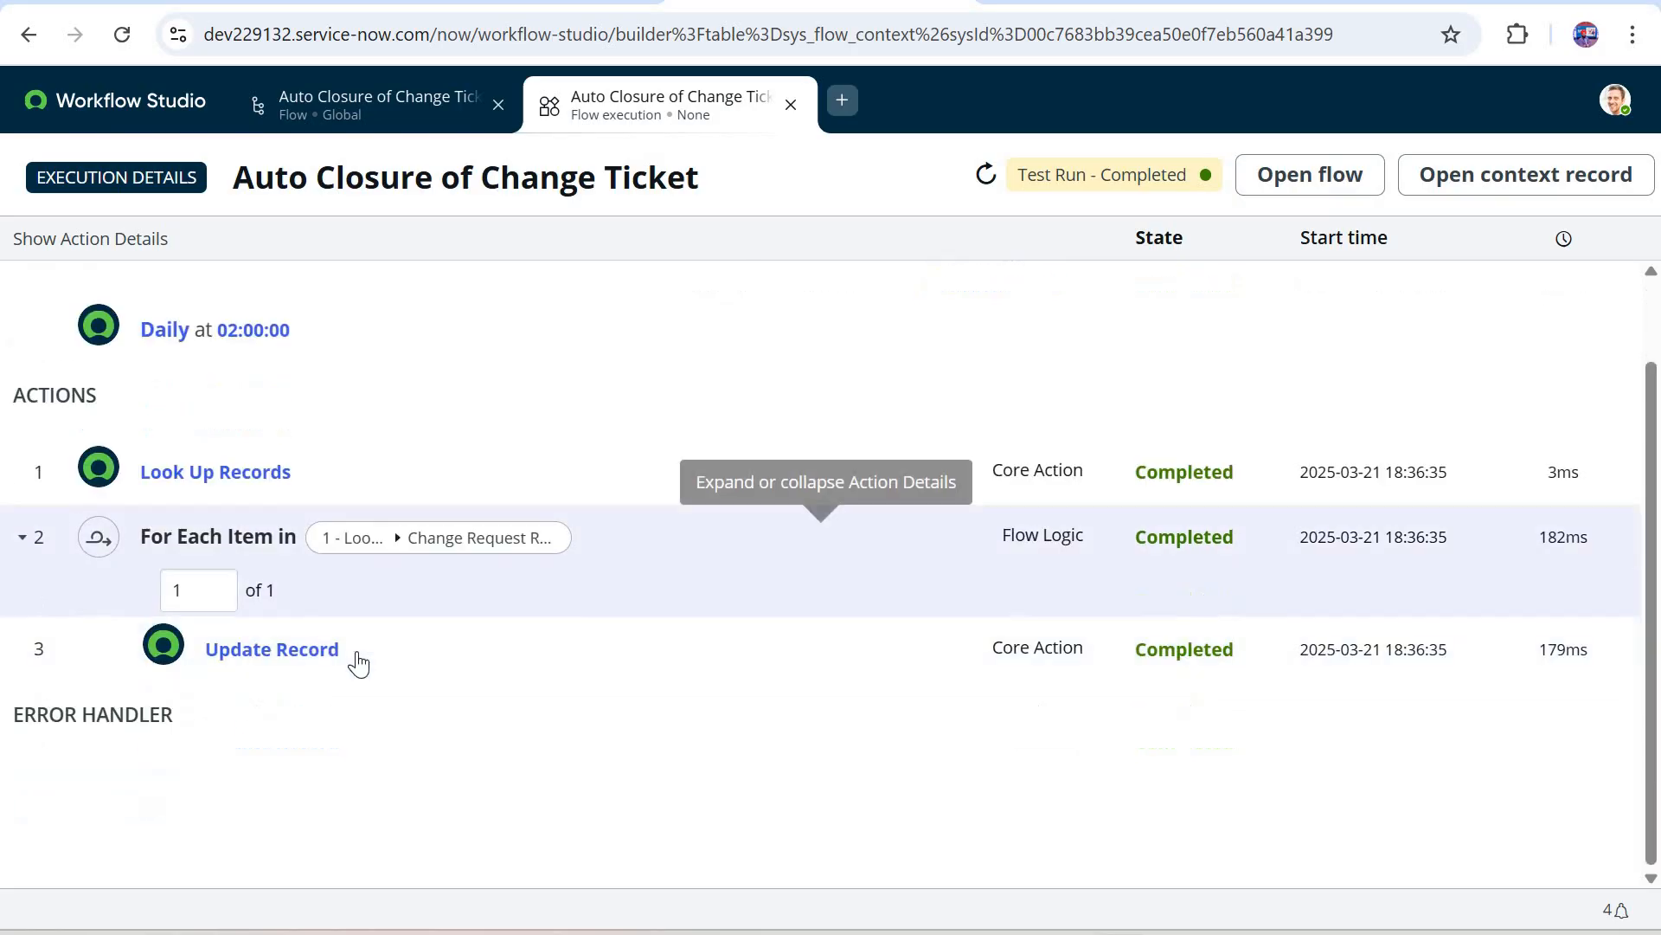
click(616, 619)
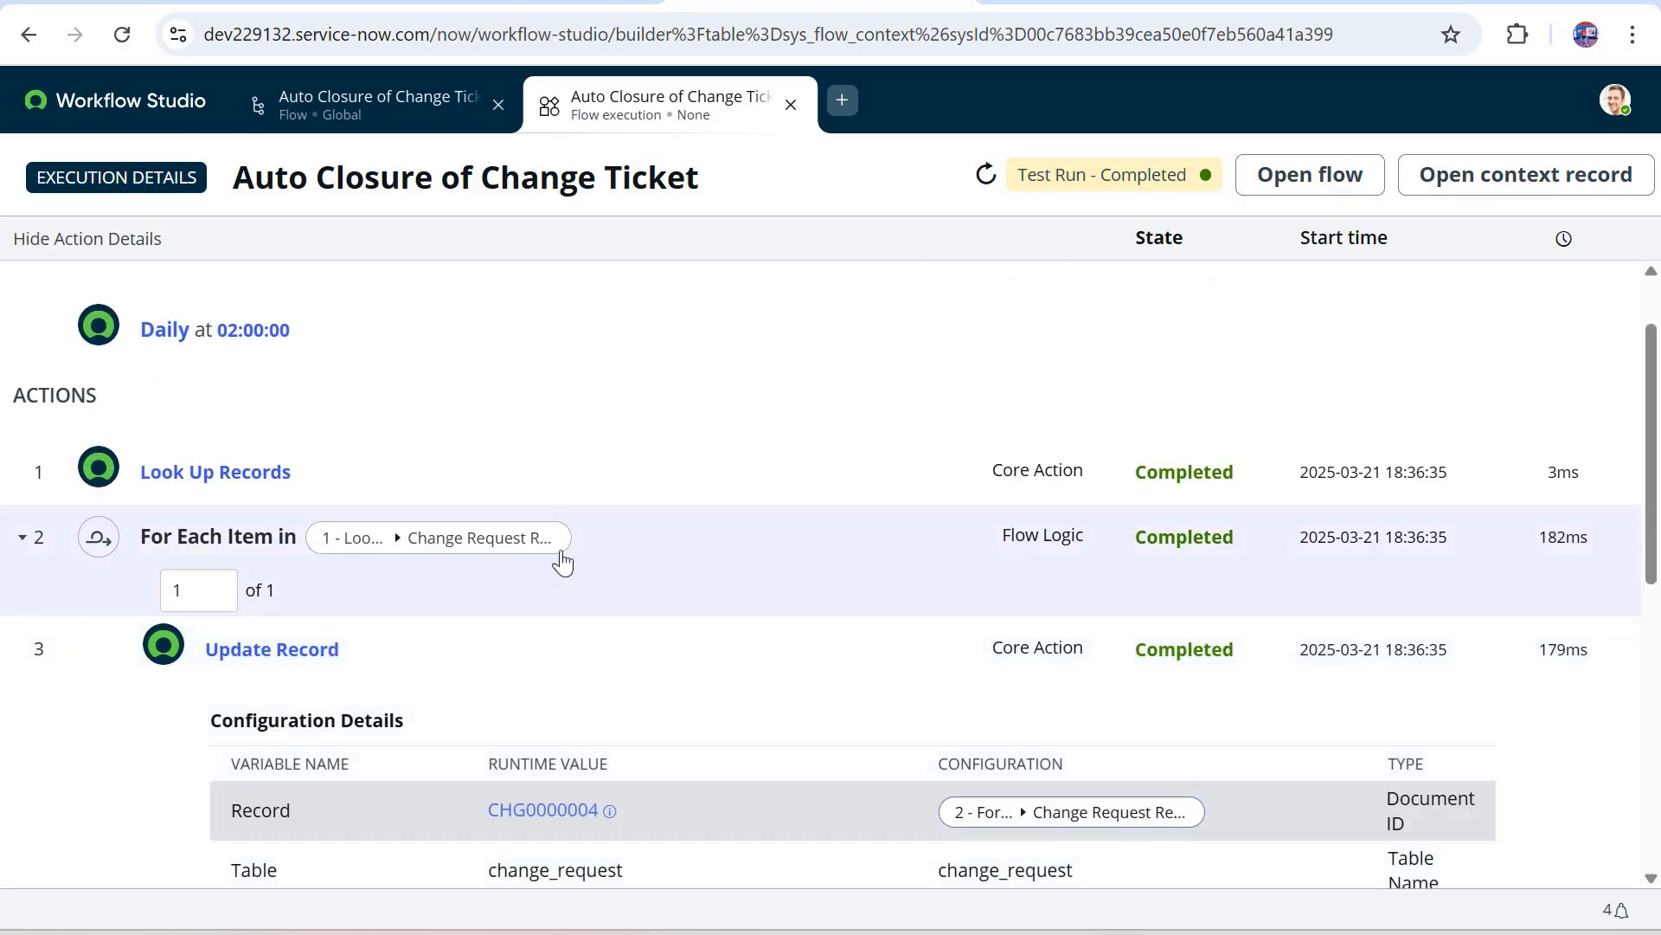
scroll(563, 563, down, 3)
click(562, 560)
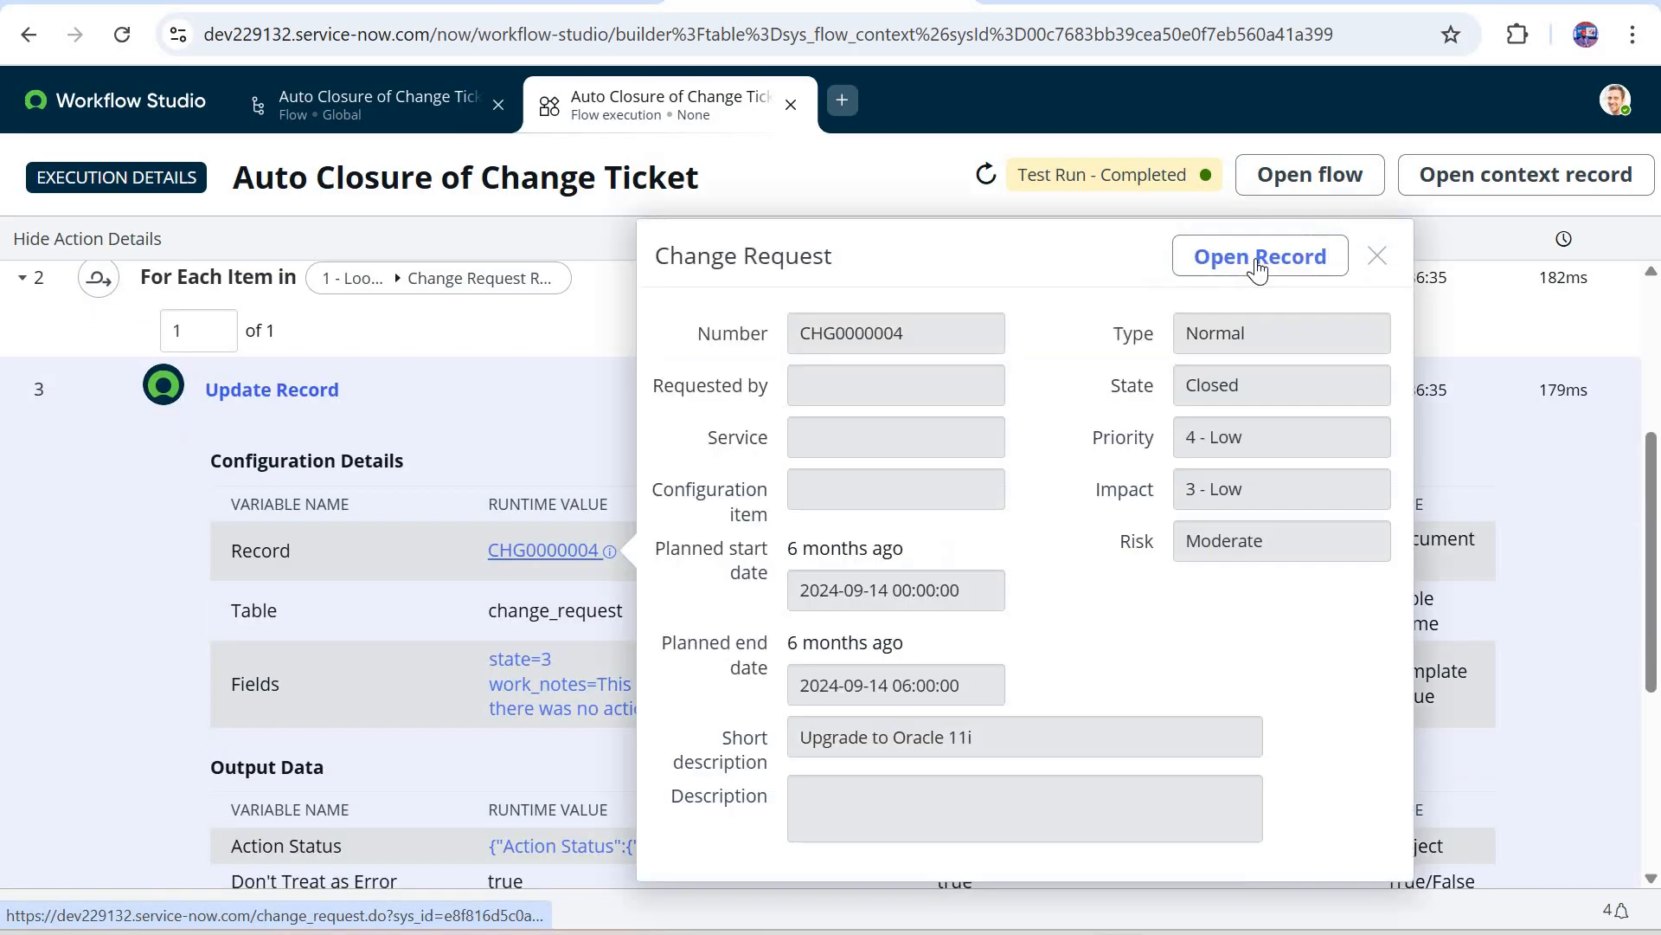
Step: Open the updated change request's full record and check its Assignment group and the auto-closure work note in its activities
click(1258, 259)
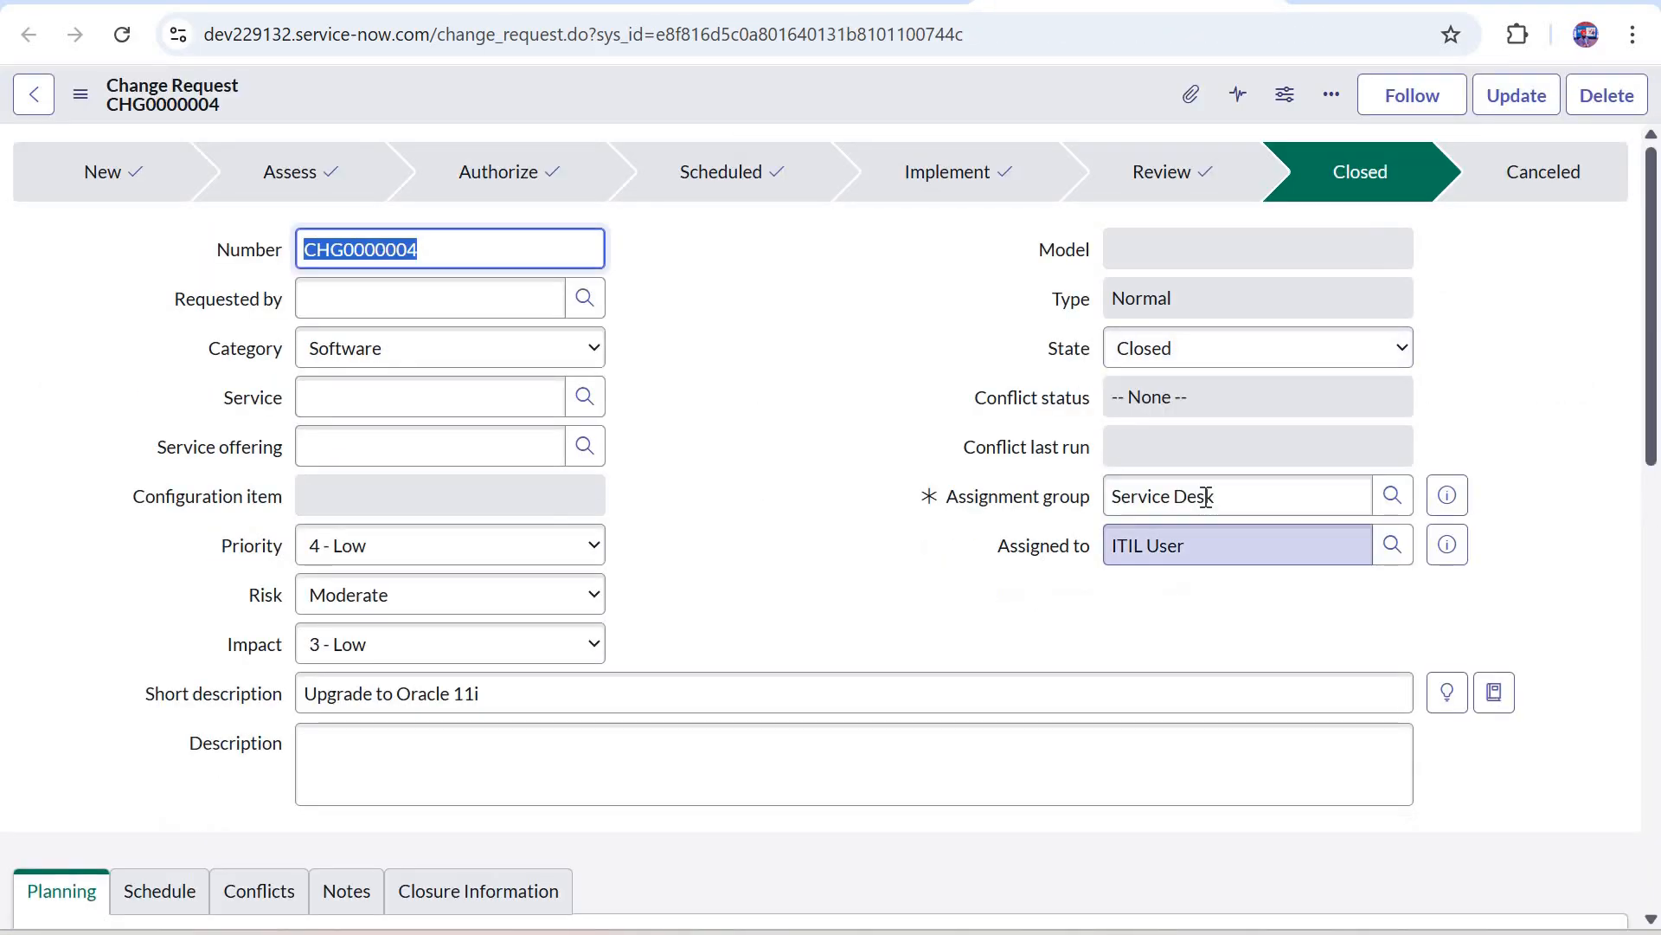
triple_click(1206, 500)
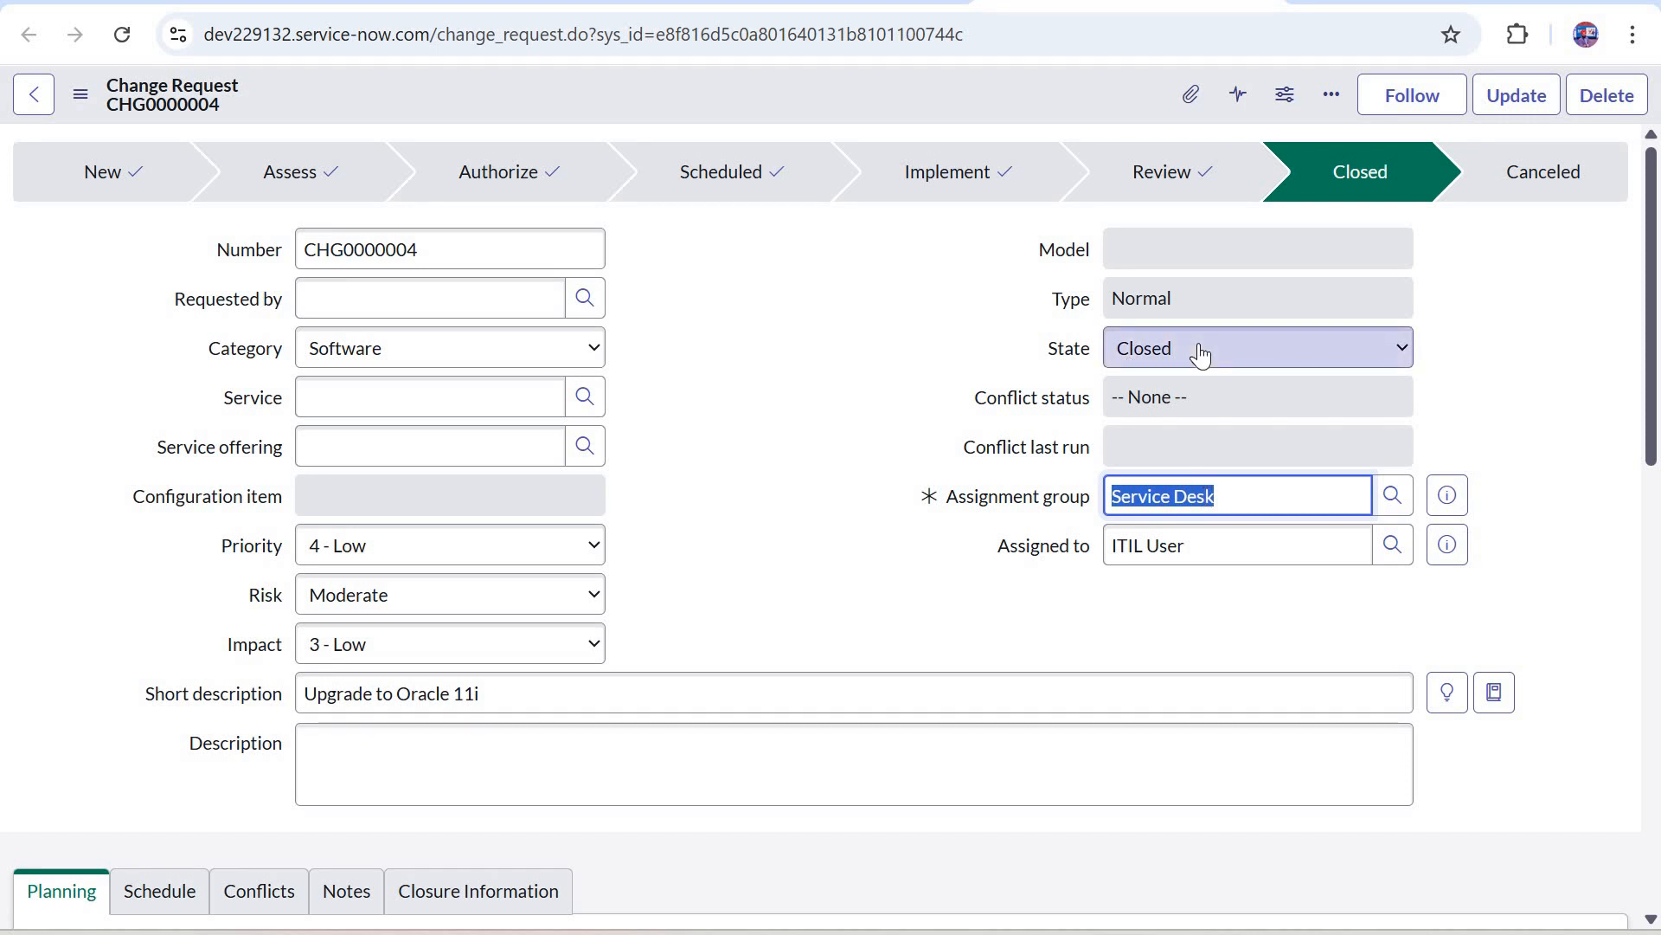
scroll(185, 501, down, 5)
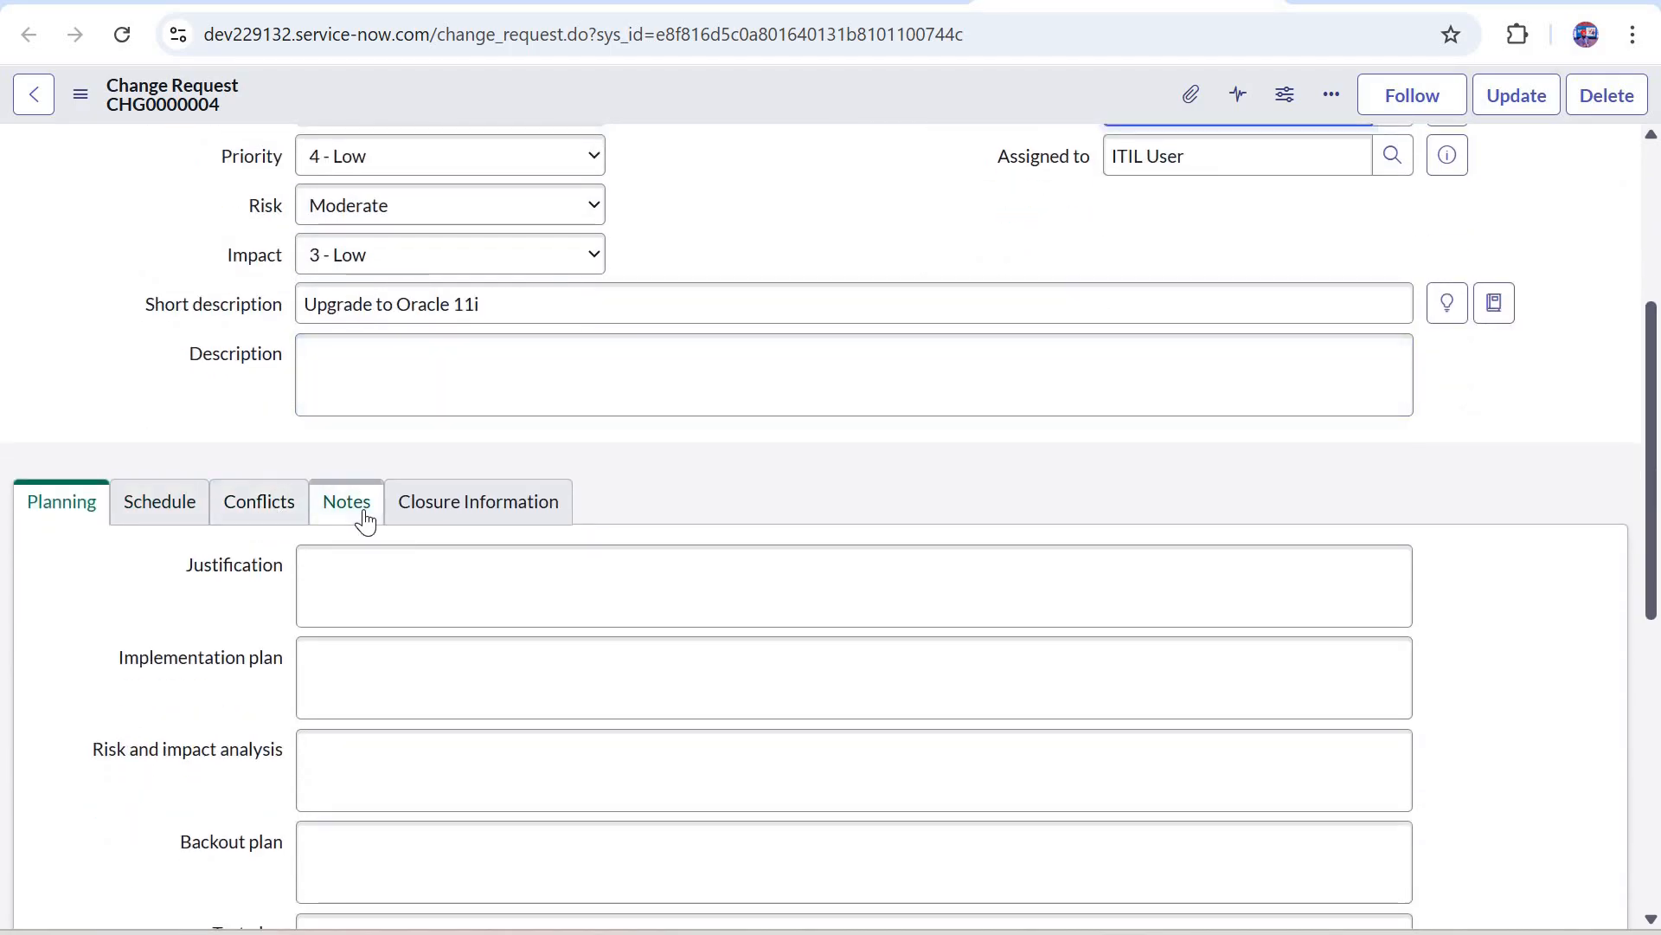
click(365, 520)
scroll(372, 683, down, 3)
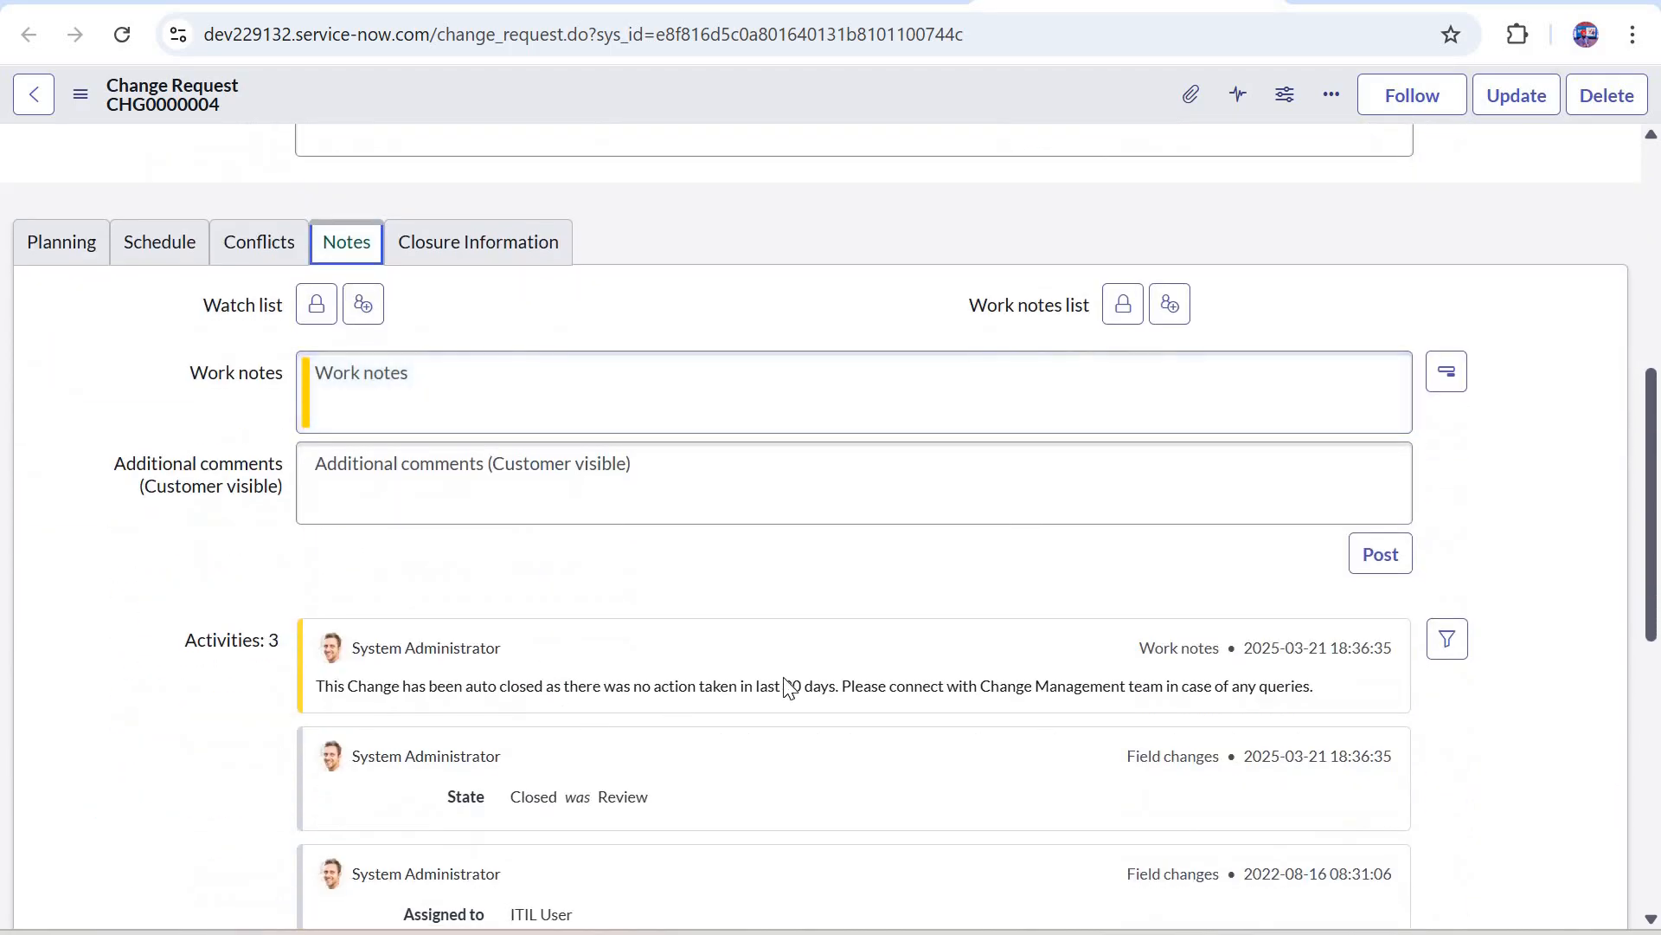
drag(401, 686, 884, 584)
click(883, 583)
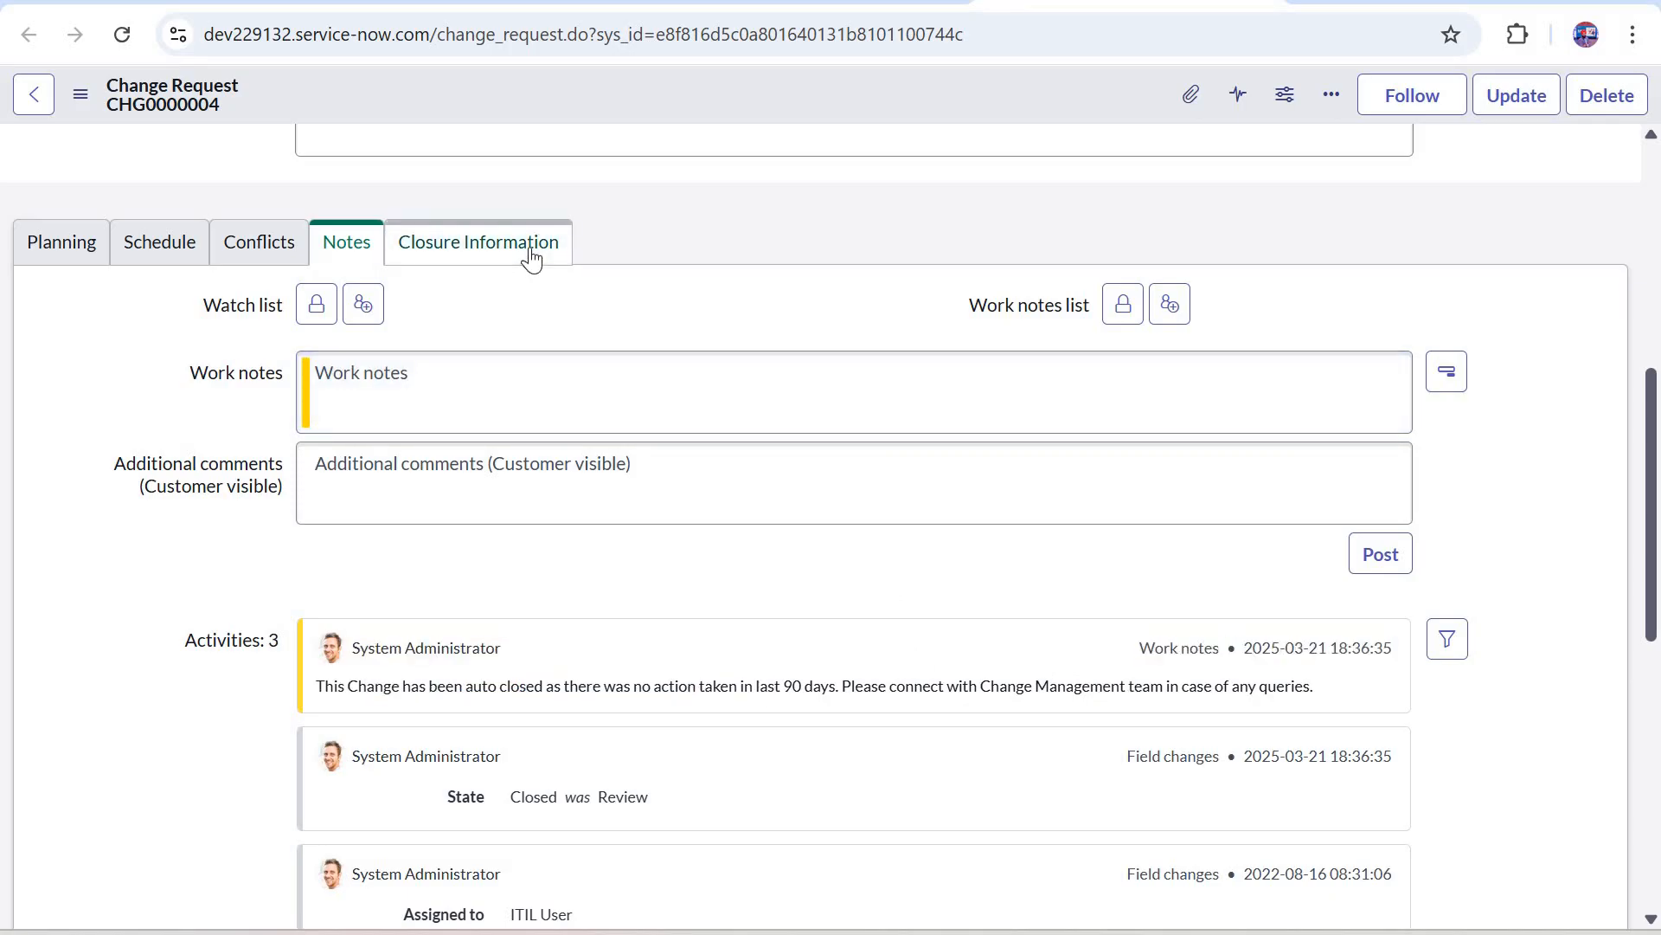
Step: Review the close code and close notes in the change request's closure information
click(532, 259)
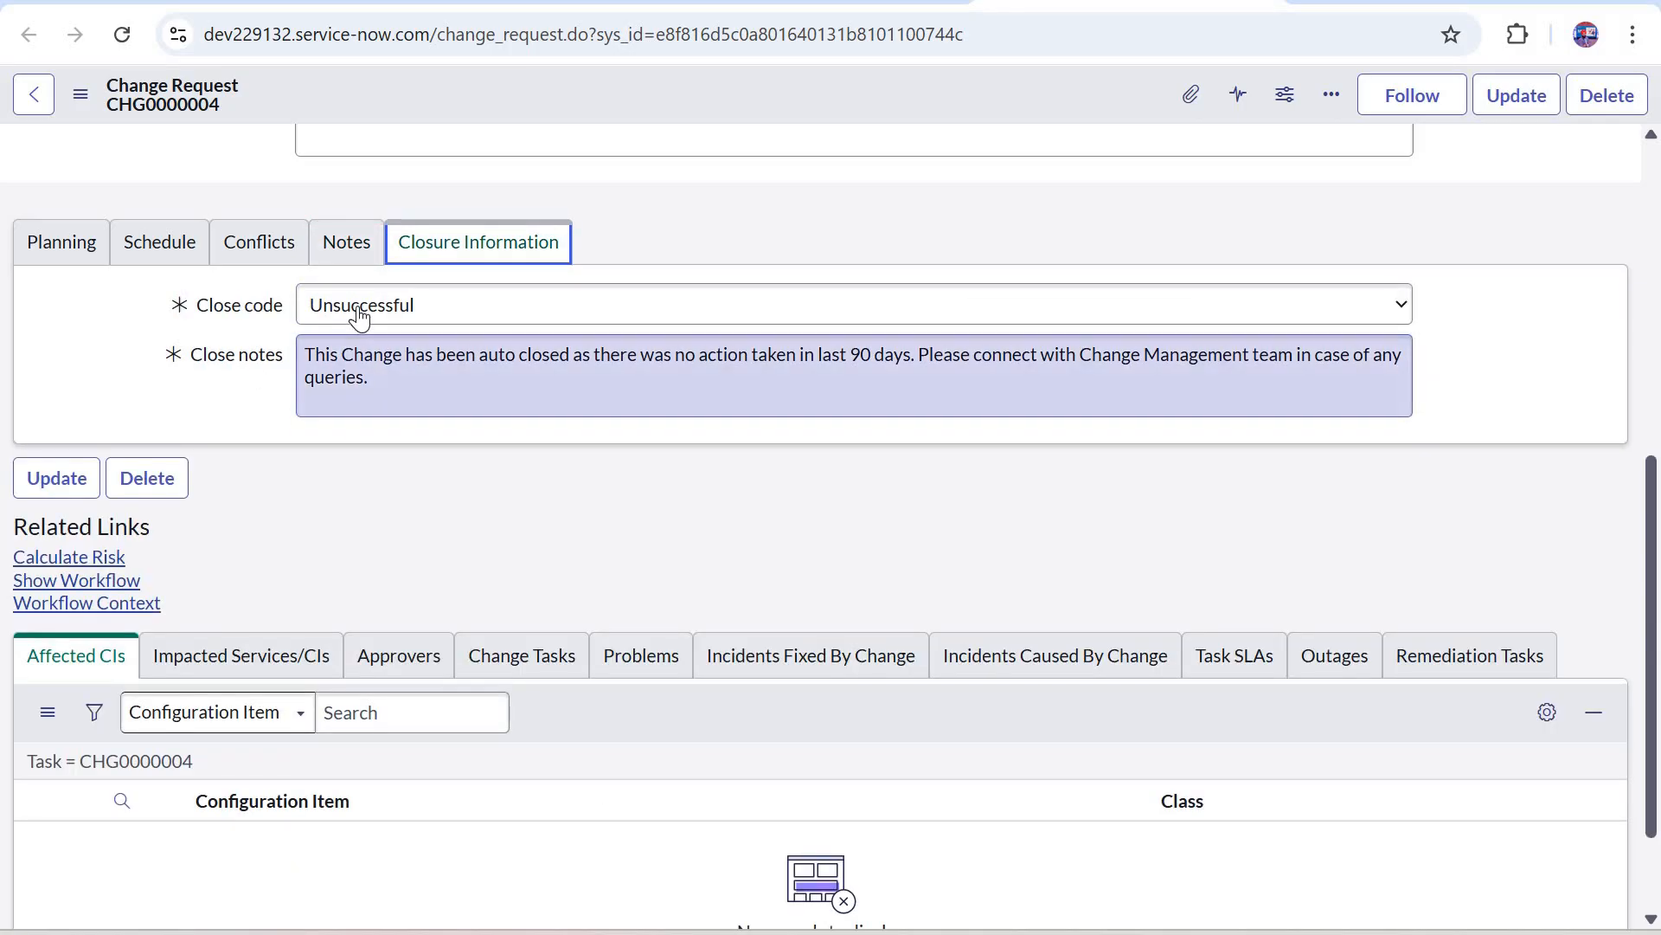
click(373, 373)
key(ctrl+a)
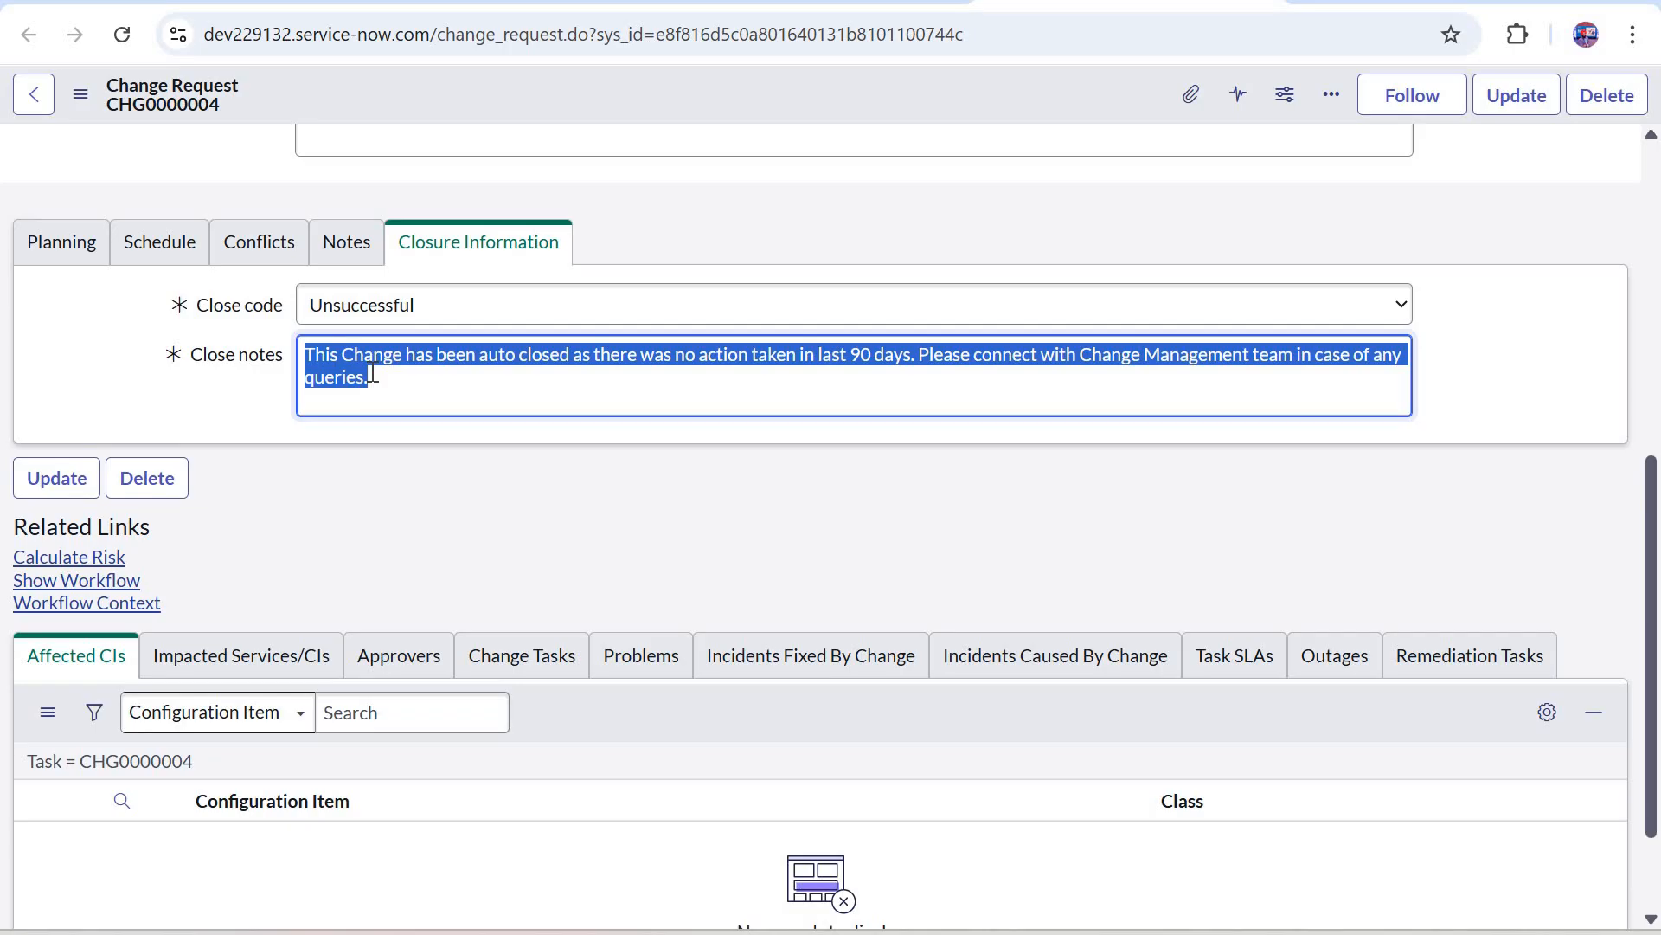
scroll(372, 374, up, 7)
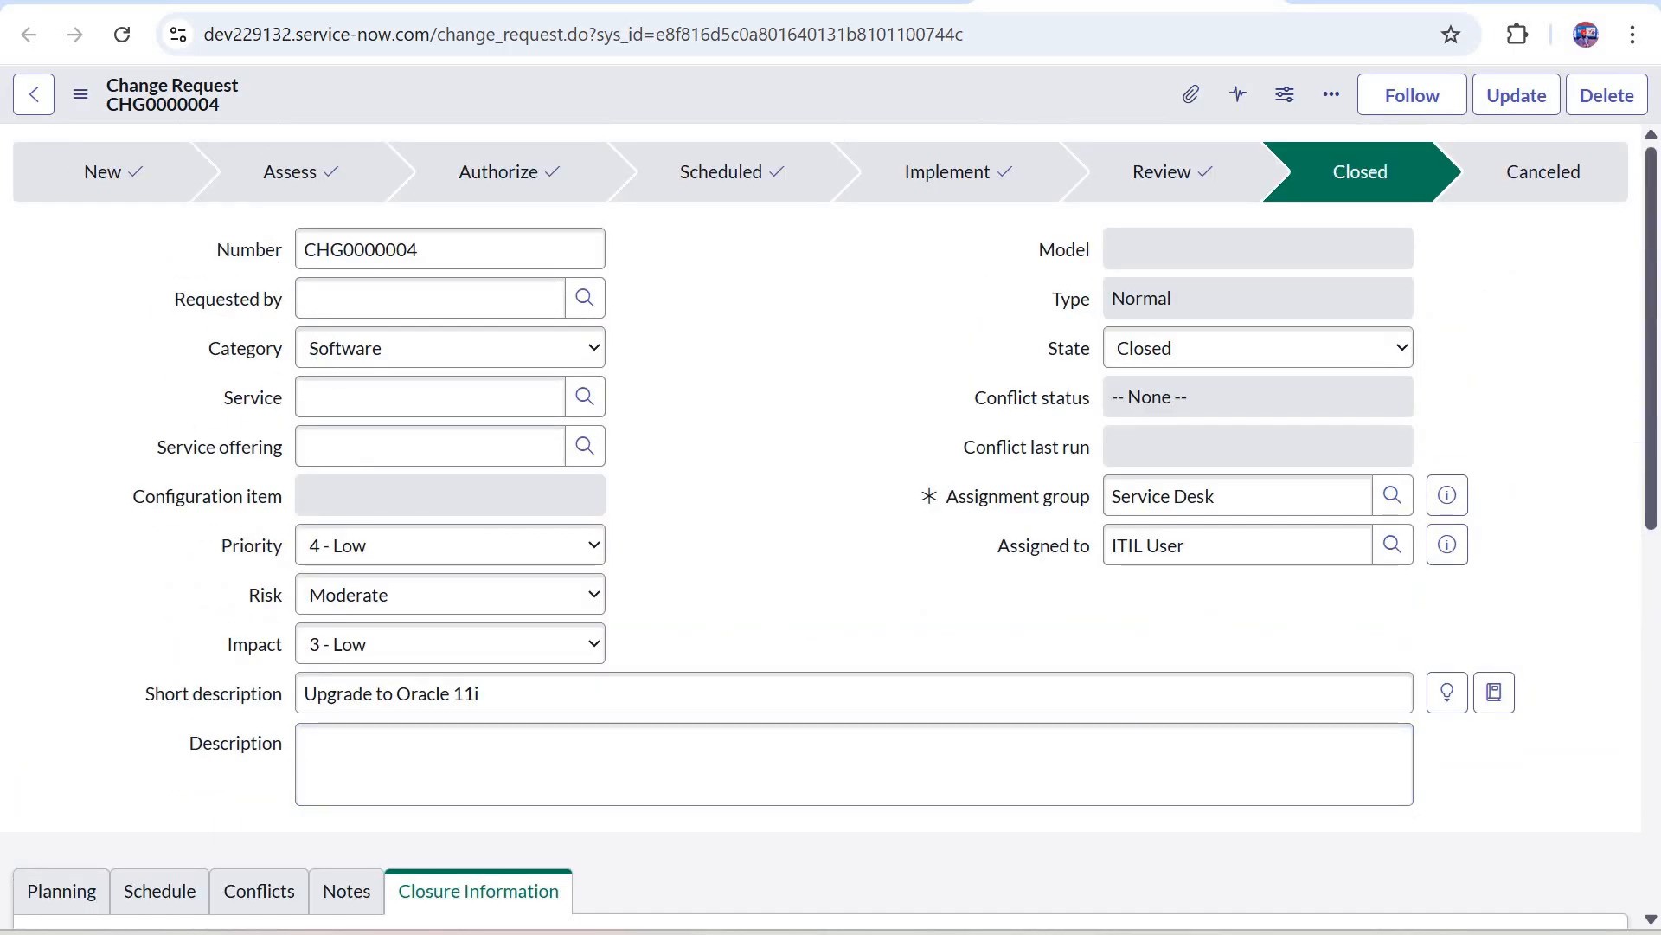
Step: Return to the Auto Closure of Change Ticket flow and start adding an element after Update Change Request Record inside the For Each loop
click(753, 2)
click(427, 109)
click(1163, 642)
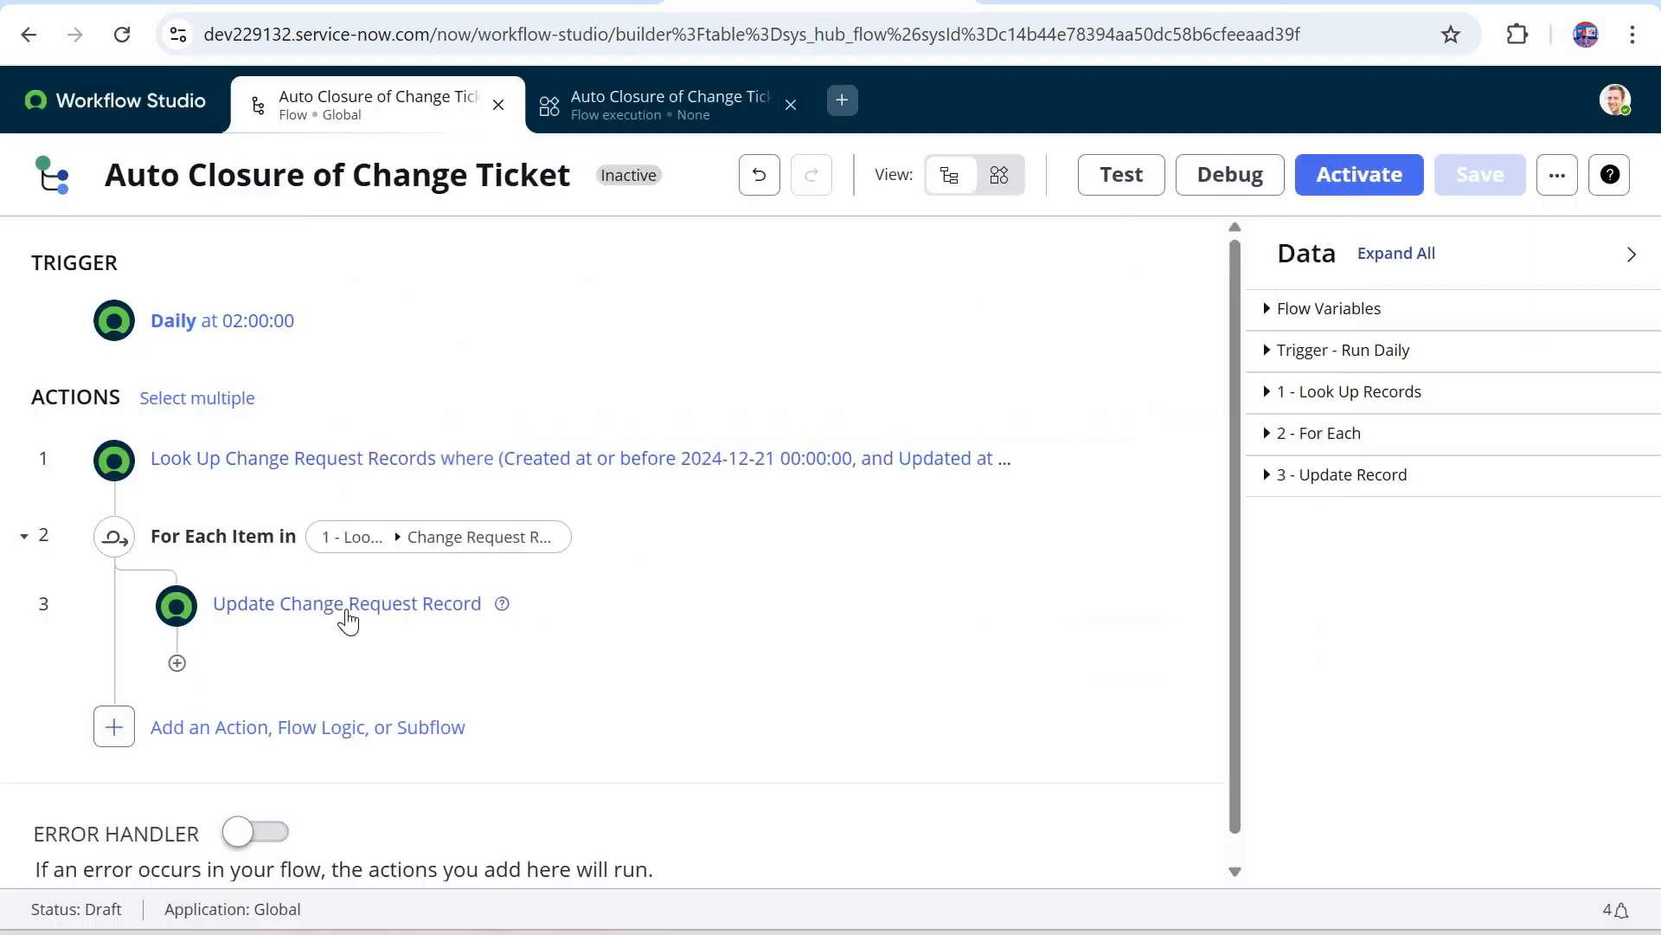
scroll(160, 649, down, 1)
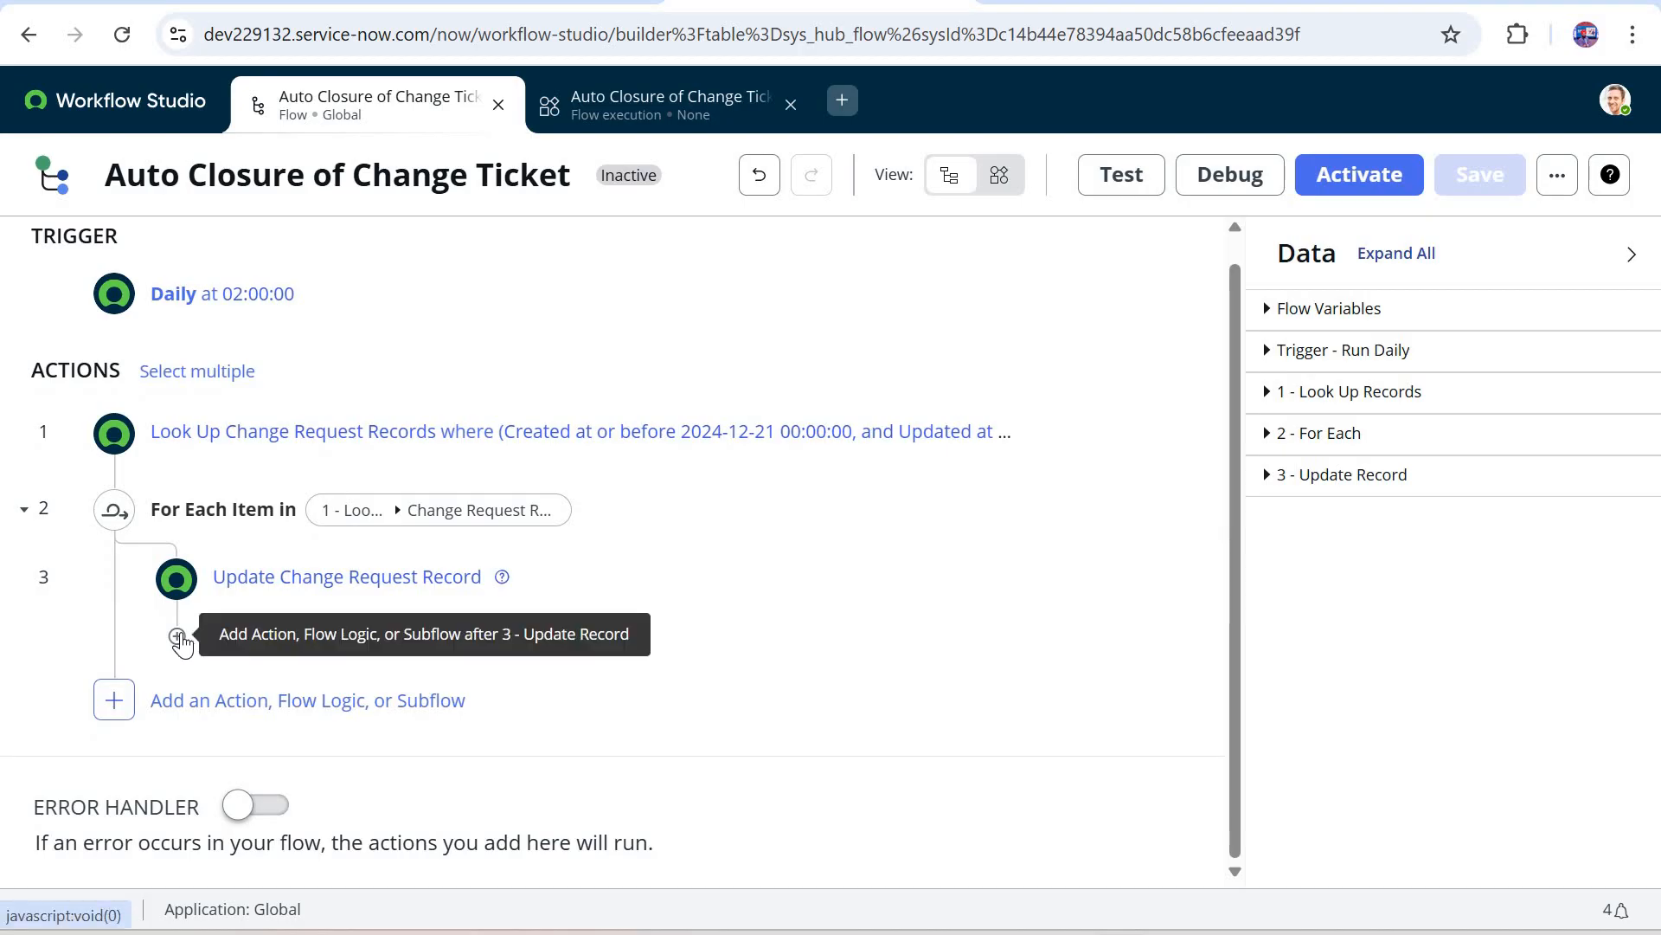
click(178, 640)
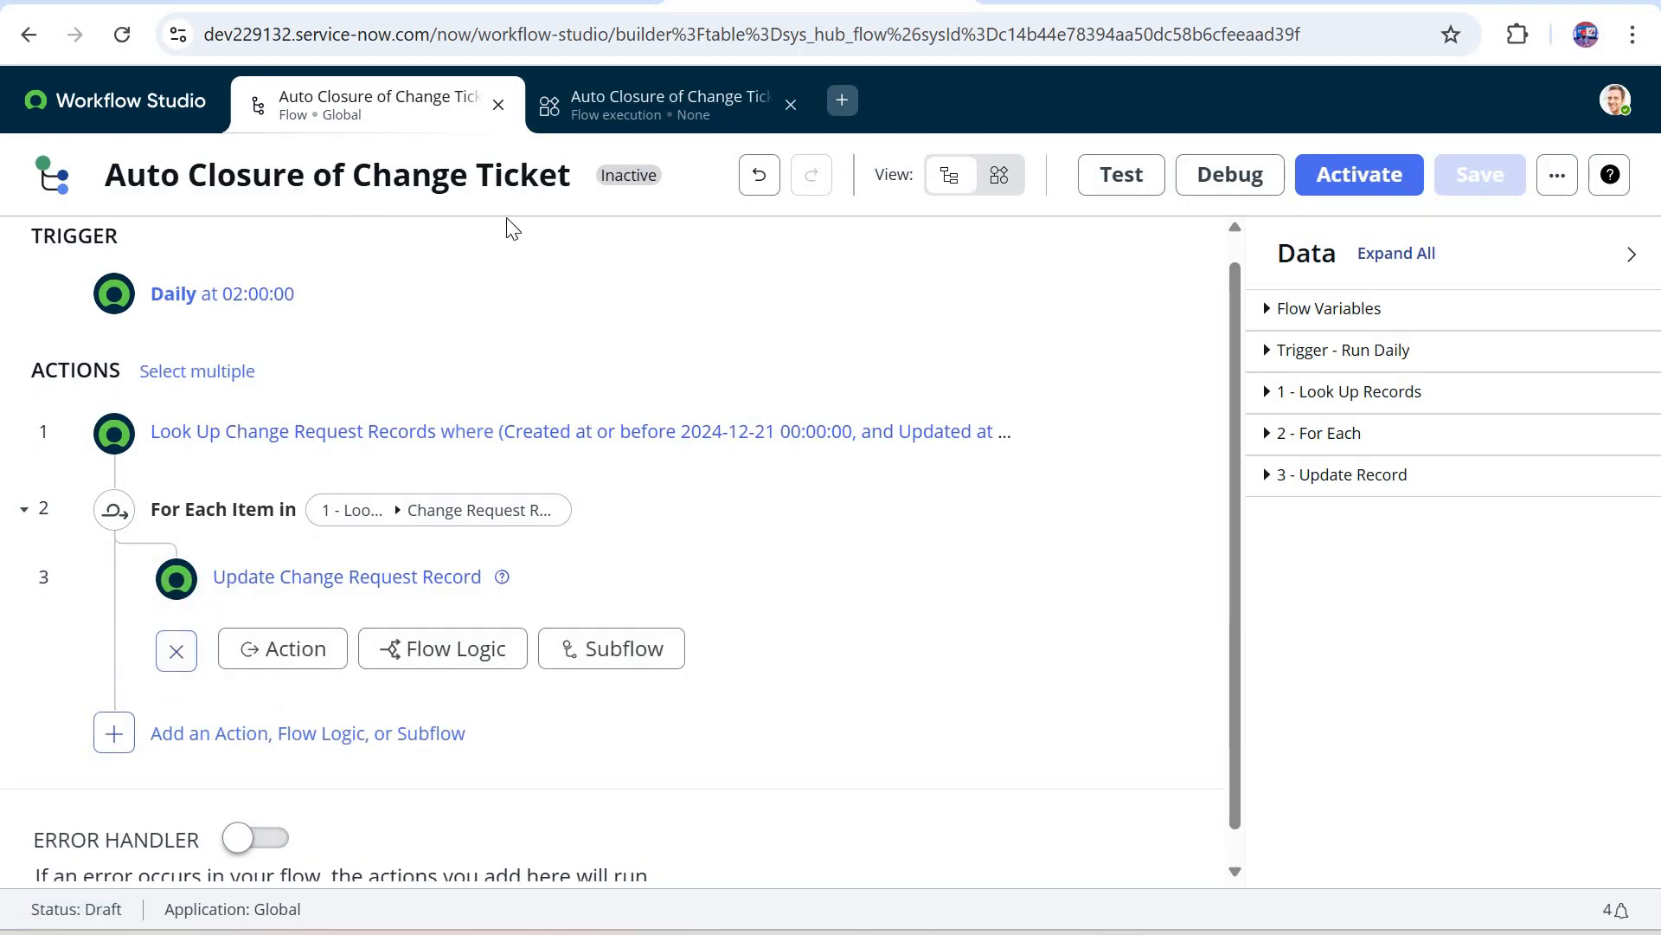
Step: Check the Requested by field on the change request record and return to the flow
key(ctrl+Tab)
click(319, 313)
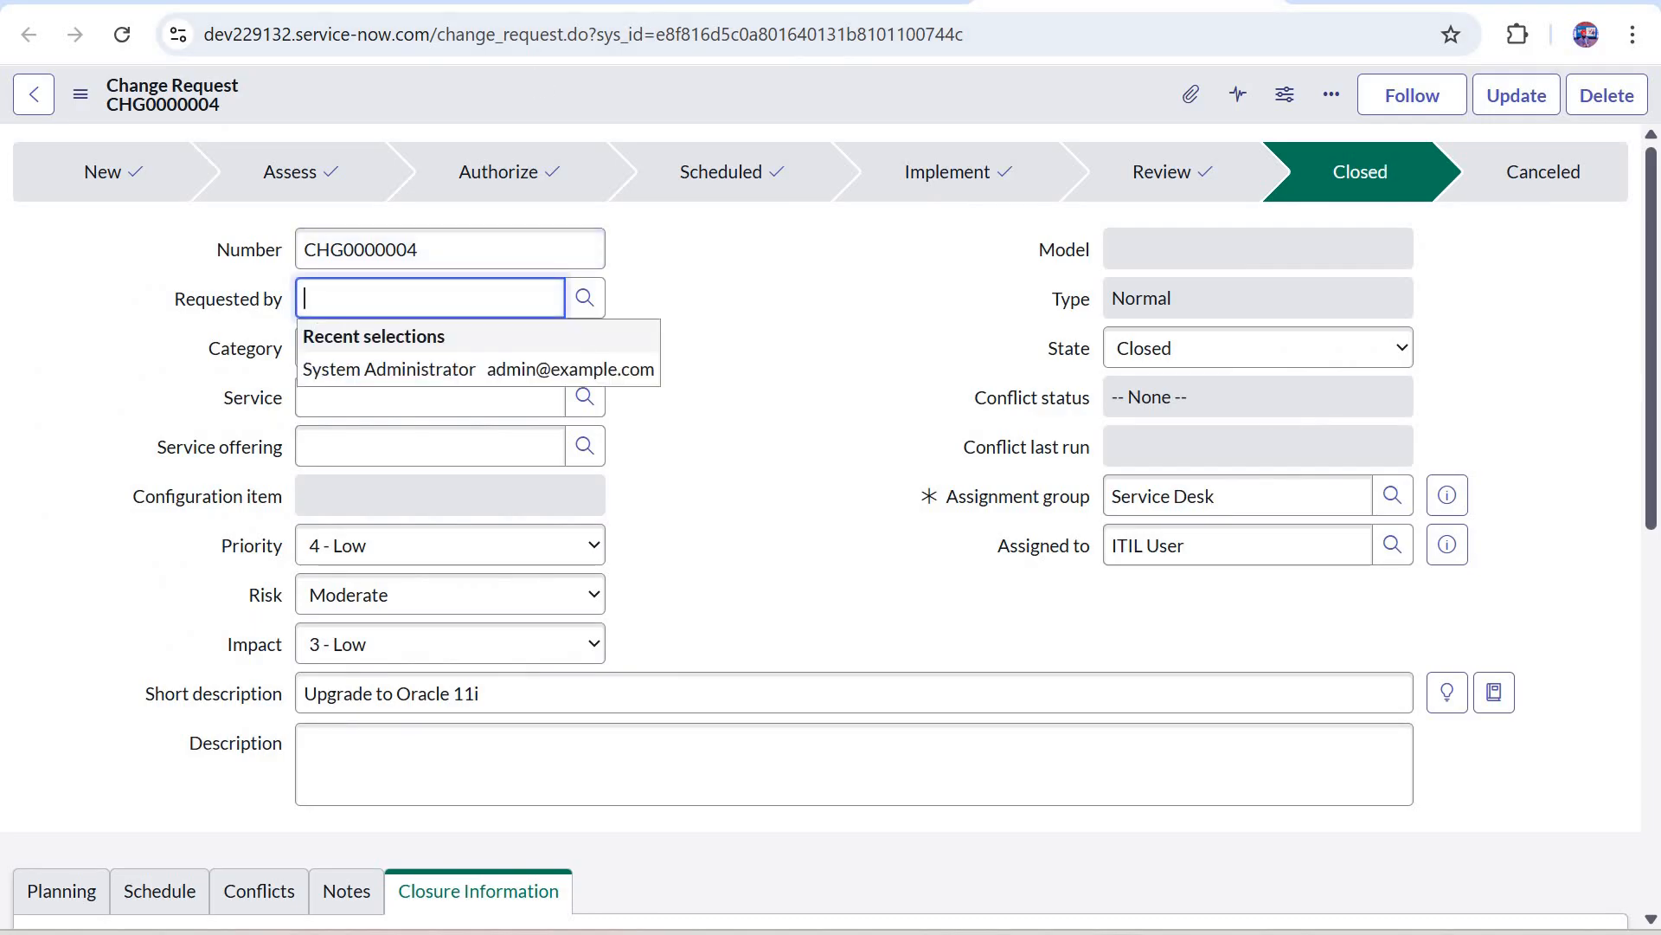
key(ctrl+shift+Tab)
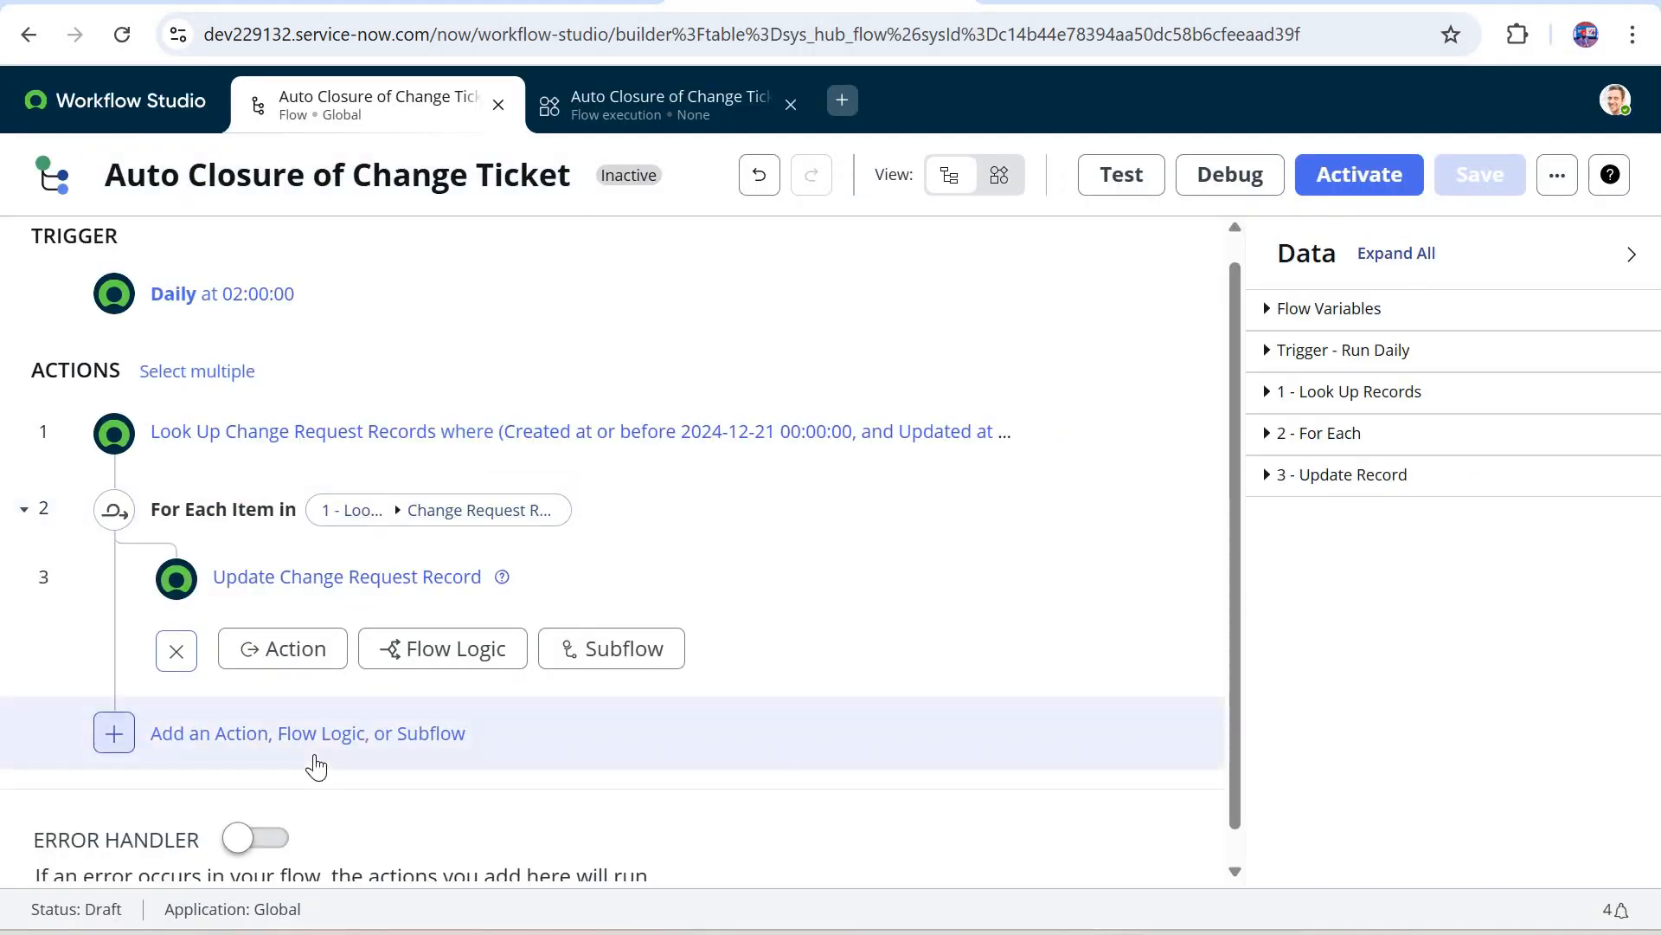